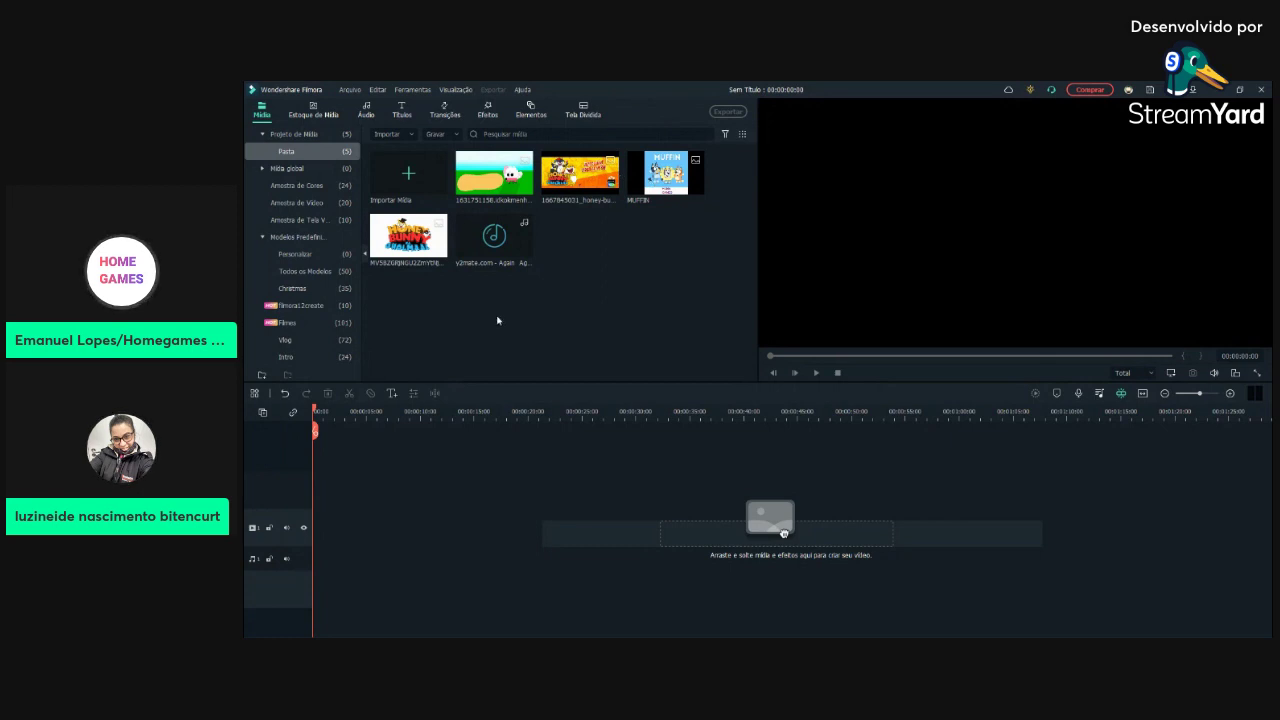
Step: Import the PokeRug video, place it at the start of the video track and play it
click(612, 250)
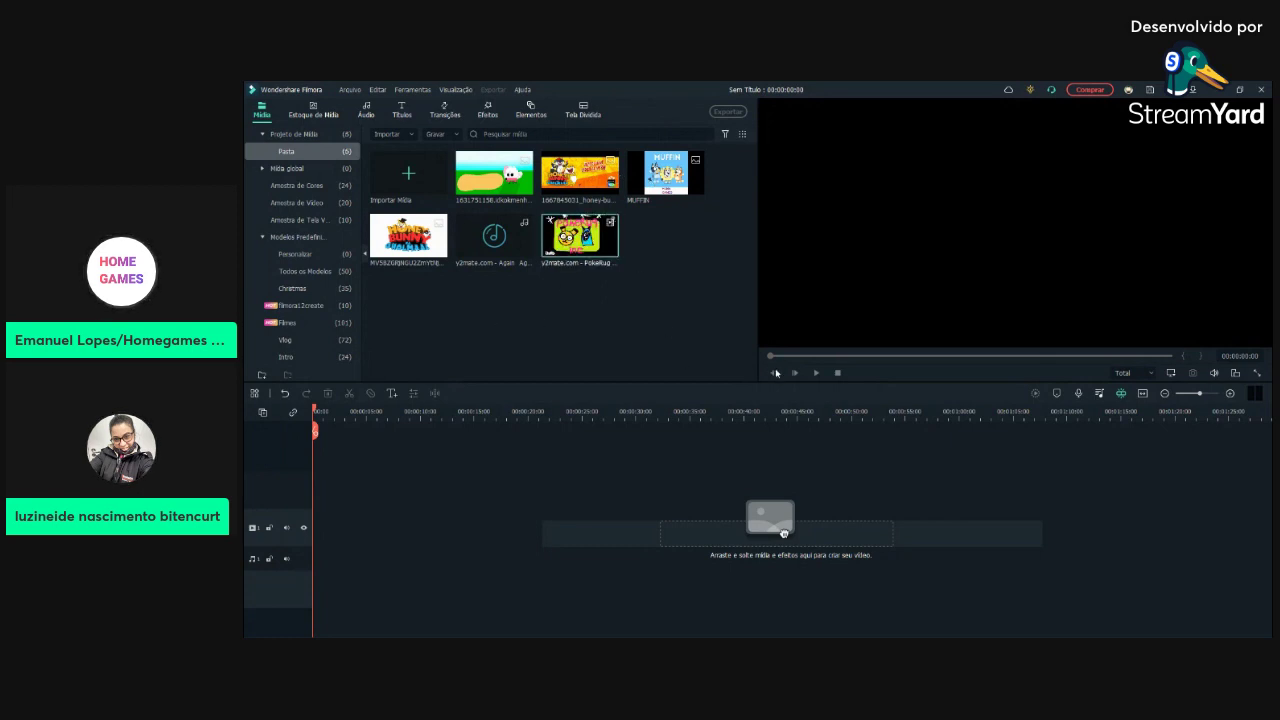
drag(580, 237, 318, 518)
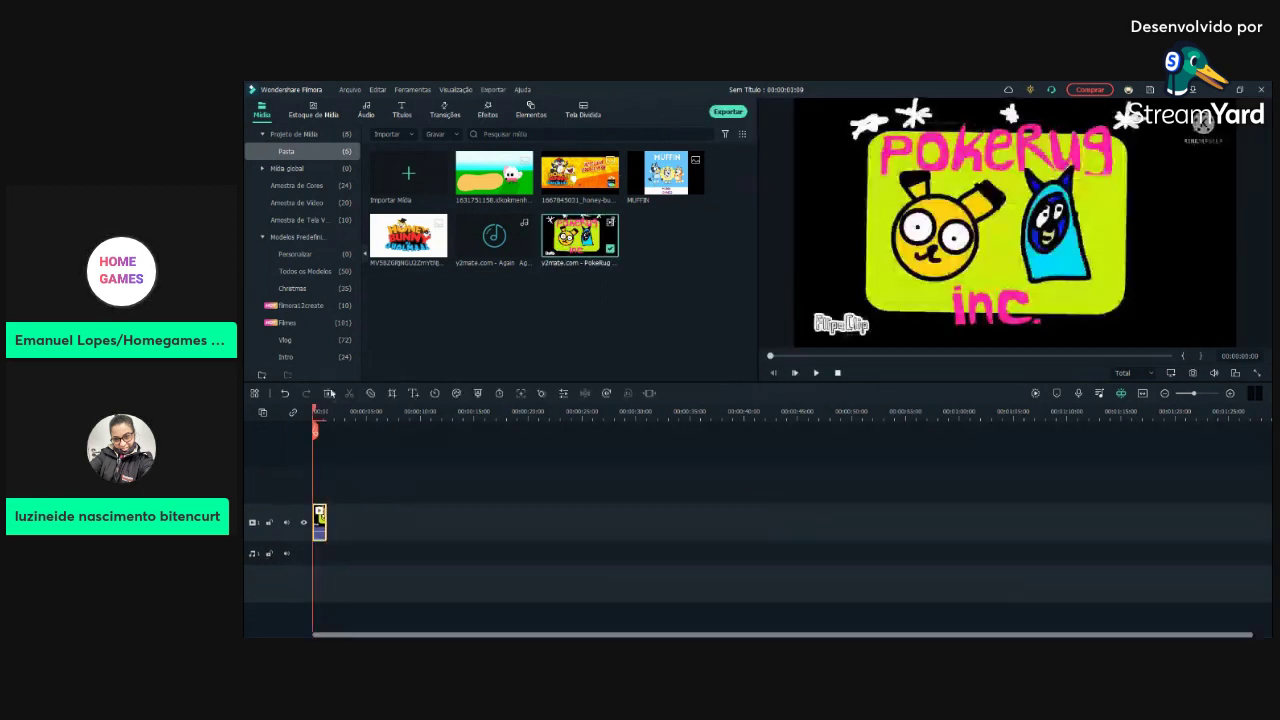
click(388, 463)
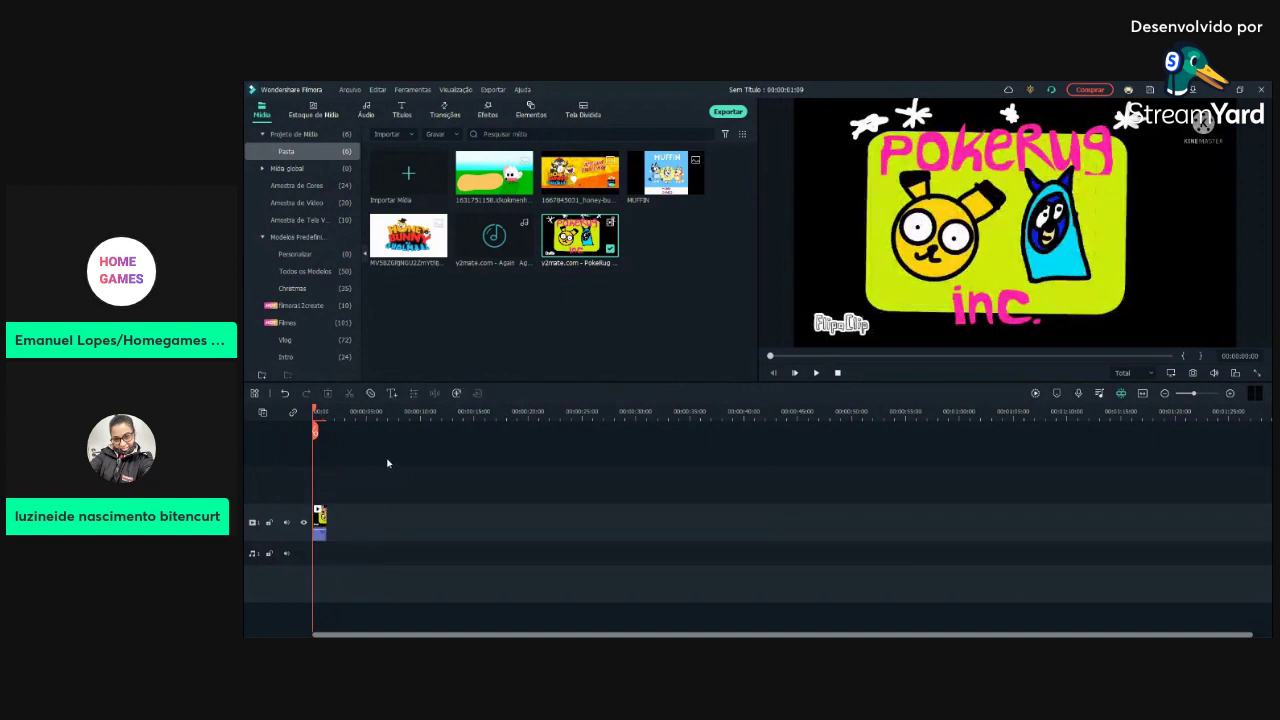
click(817, 373)
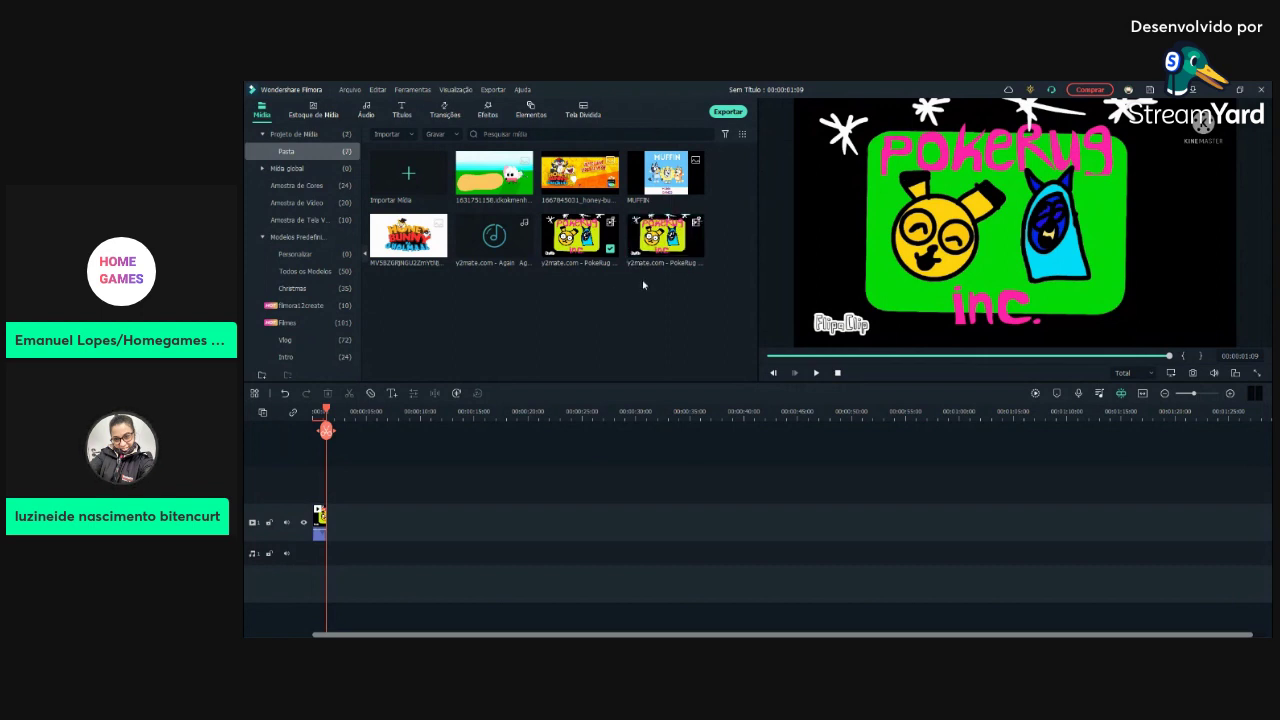
Step: Add the second PokeRug video right behind the first clip and play the sequence from the start
click(696, 250)
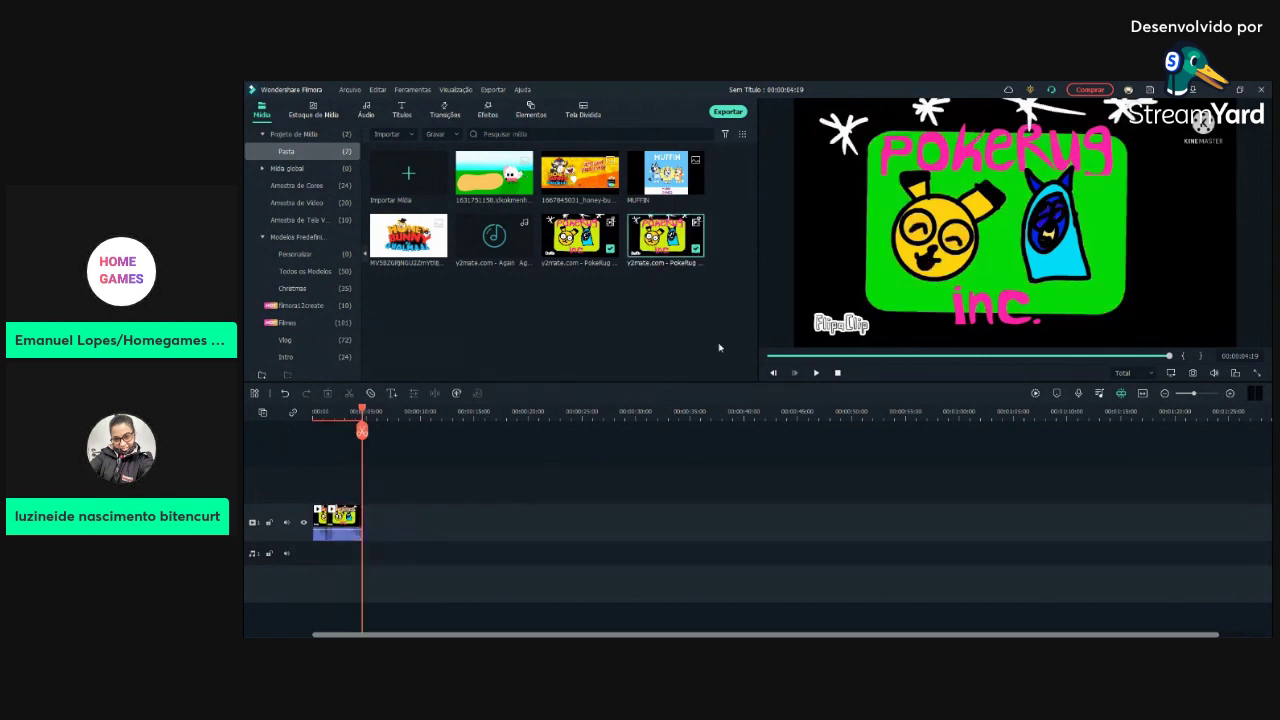
click(757, 355)
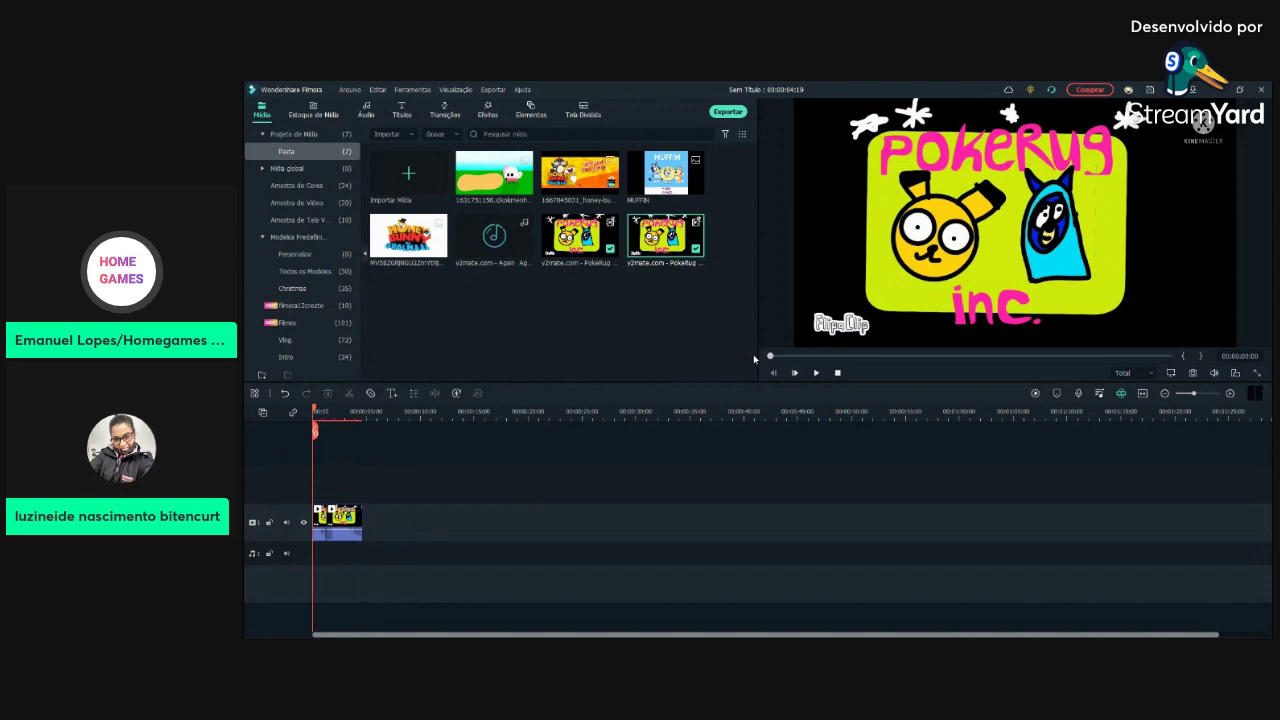
click(815, 372)
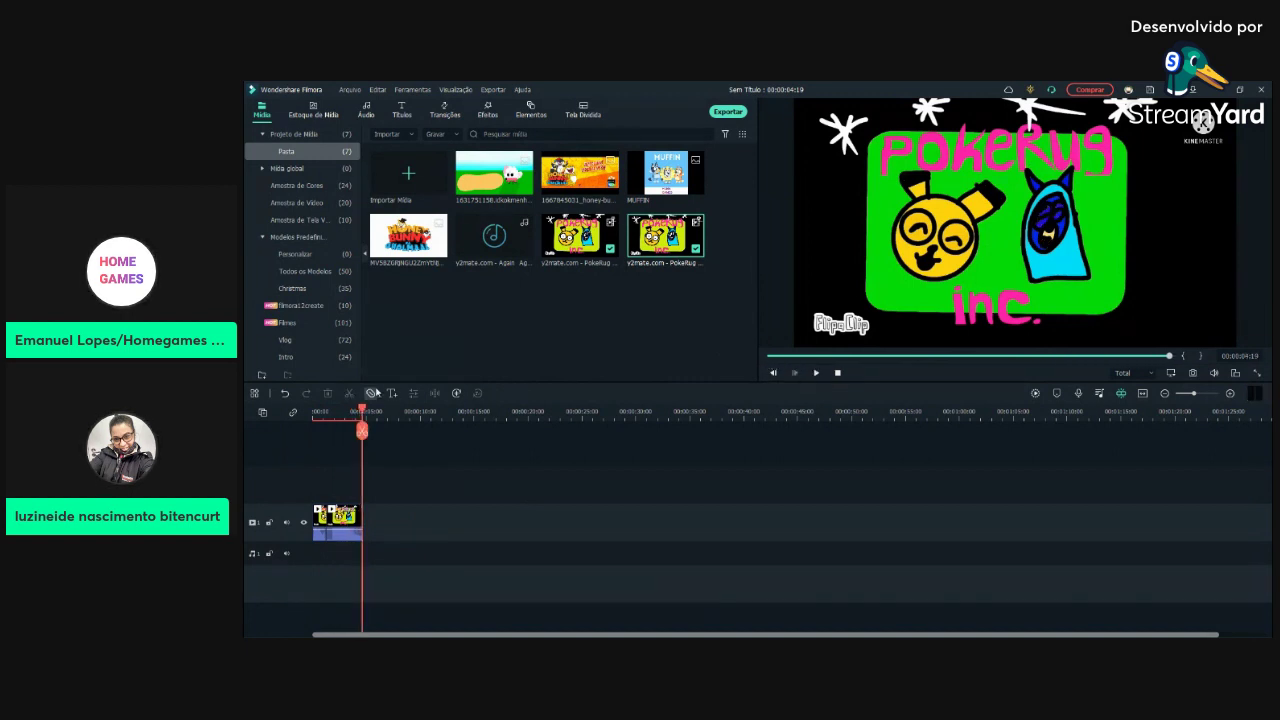
click(837, 372)
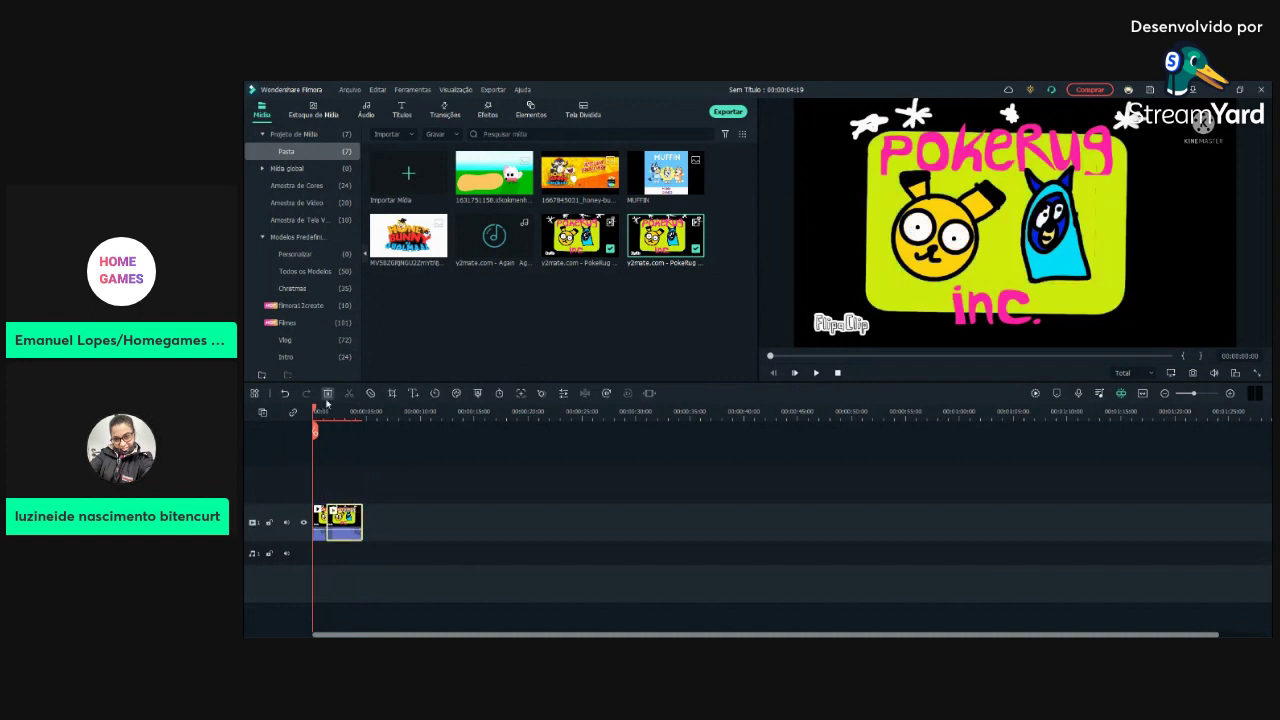
Step: Clear both PokeRug clips from the timeline and place the Tiger Snake Channel video at the start of the video track
click(328, 393)
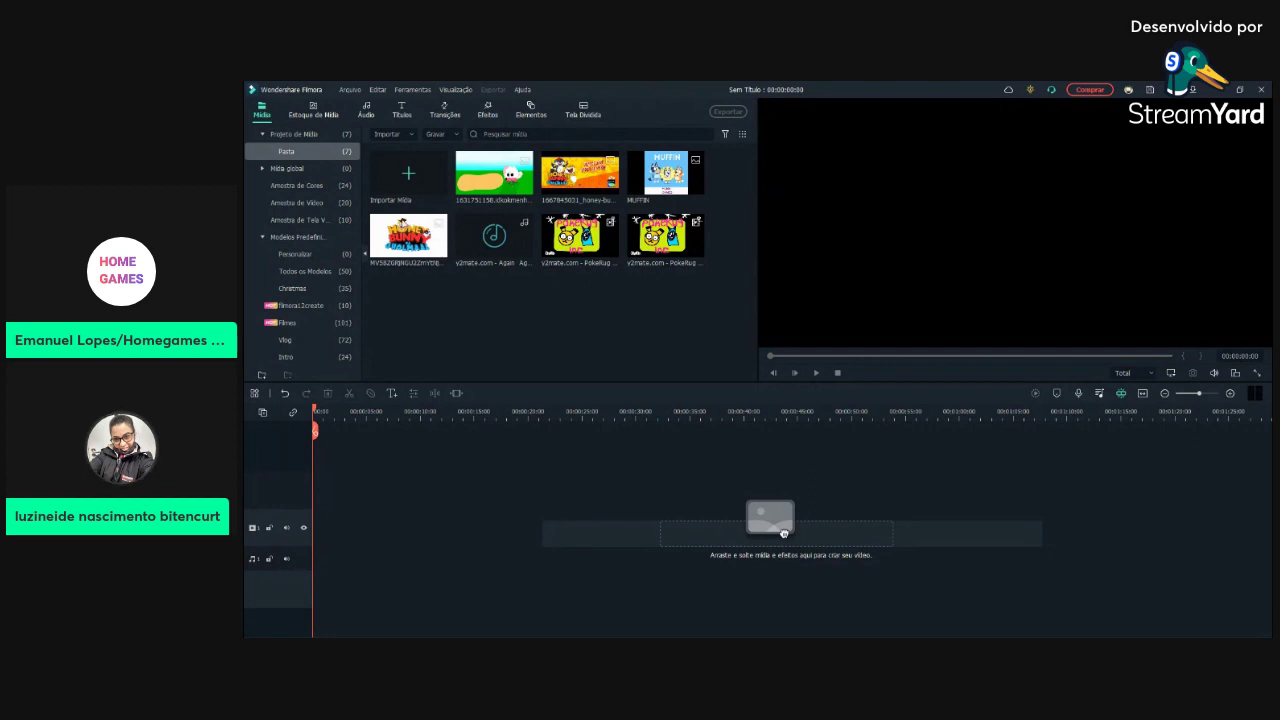
drag(784, 533, 784, 535)
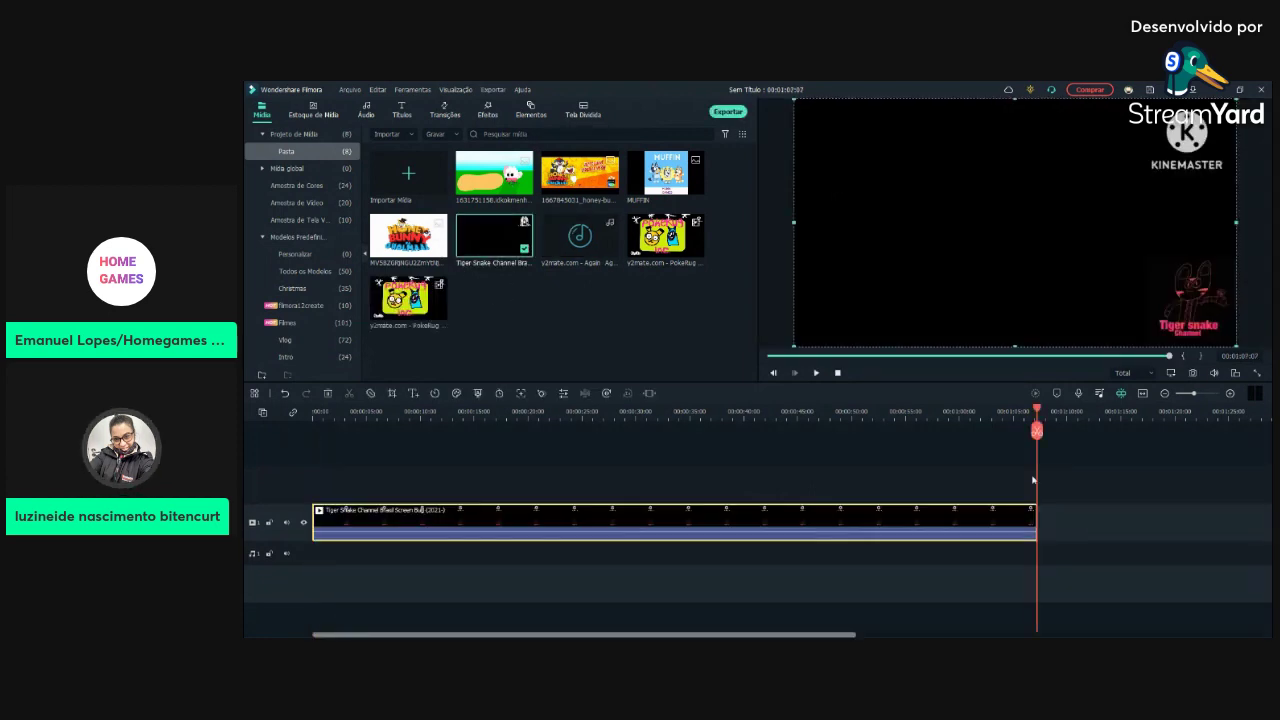
click(333, 405)
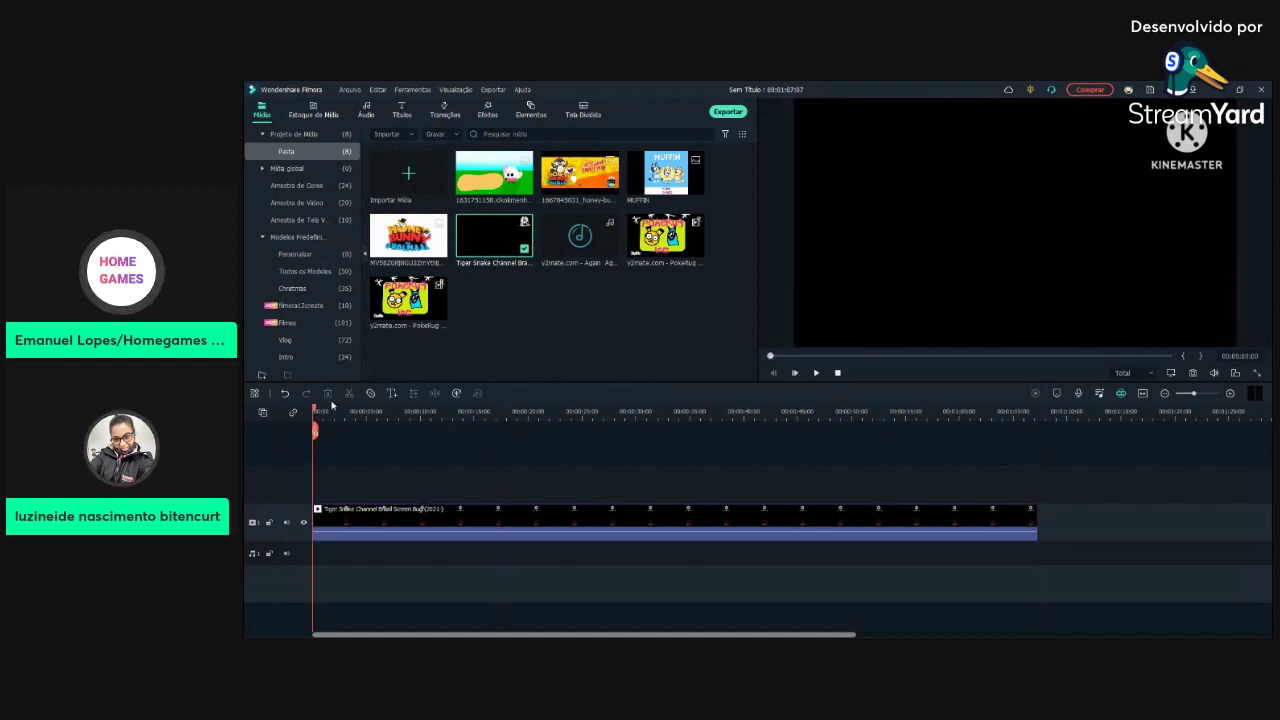
click(477, 531)
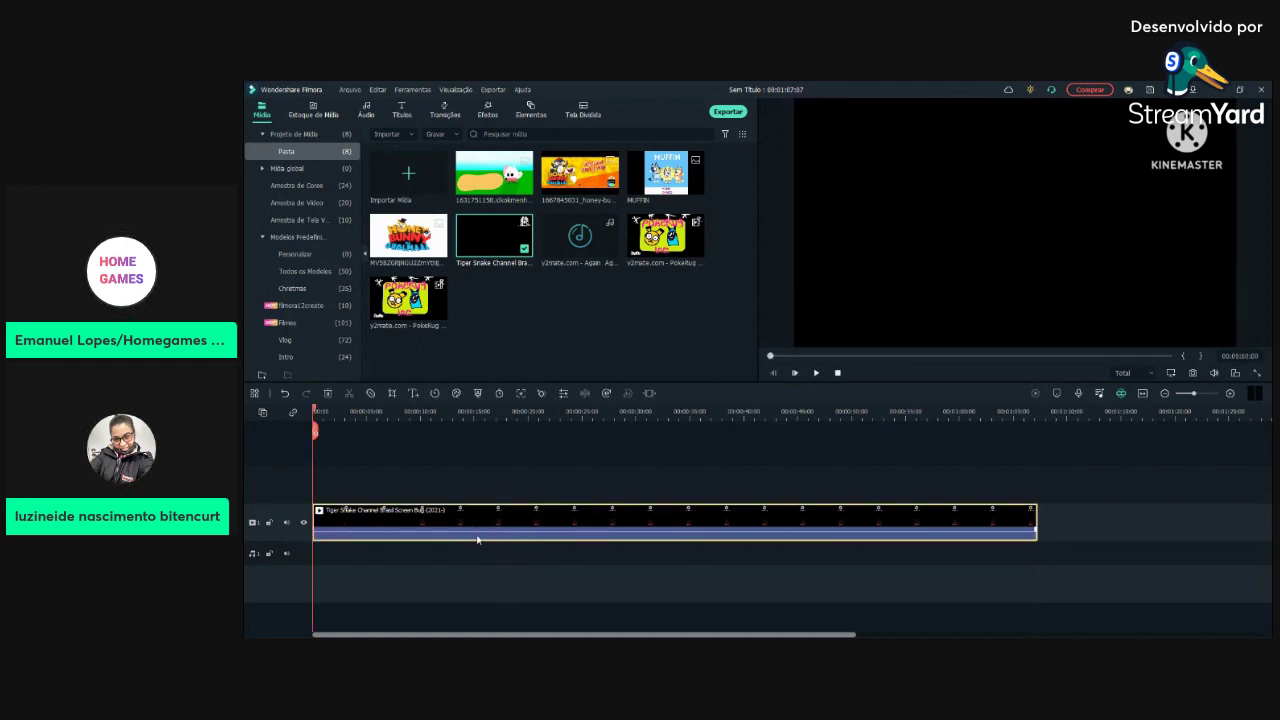
click(470, 550)
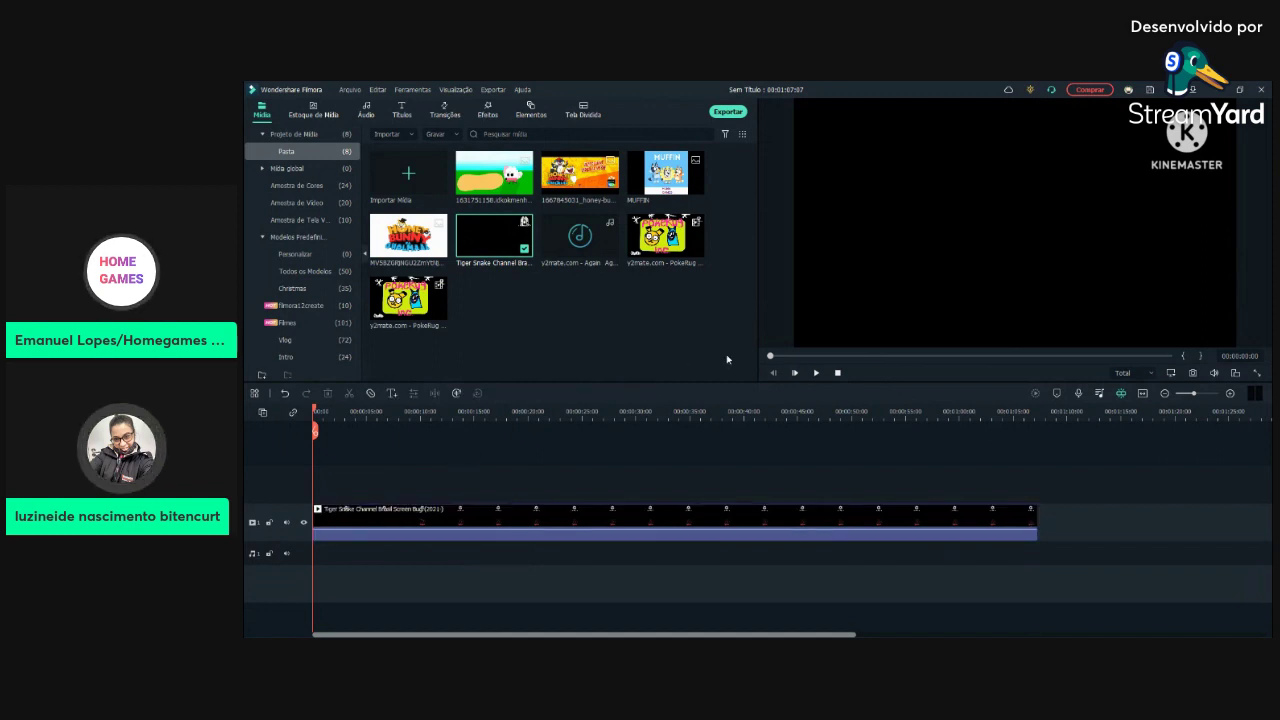
Step: Scrub through the Tiger Snake Channel clip from start to end and back to examine its contents
drag(770, 358, 991, 357)
click(1050, 432)
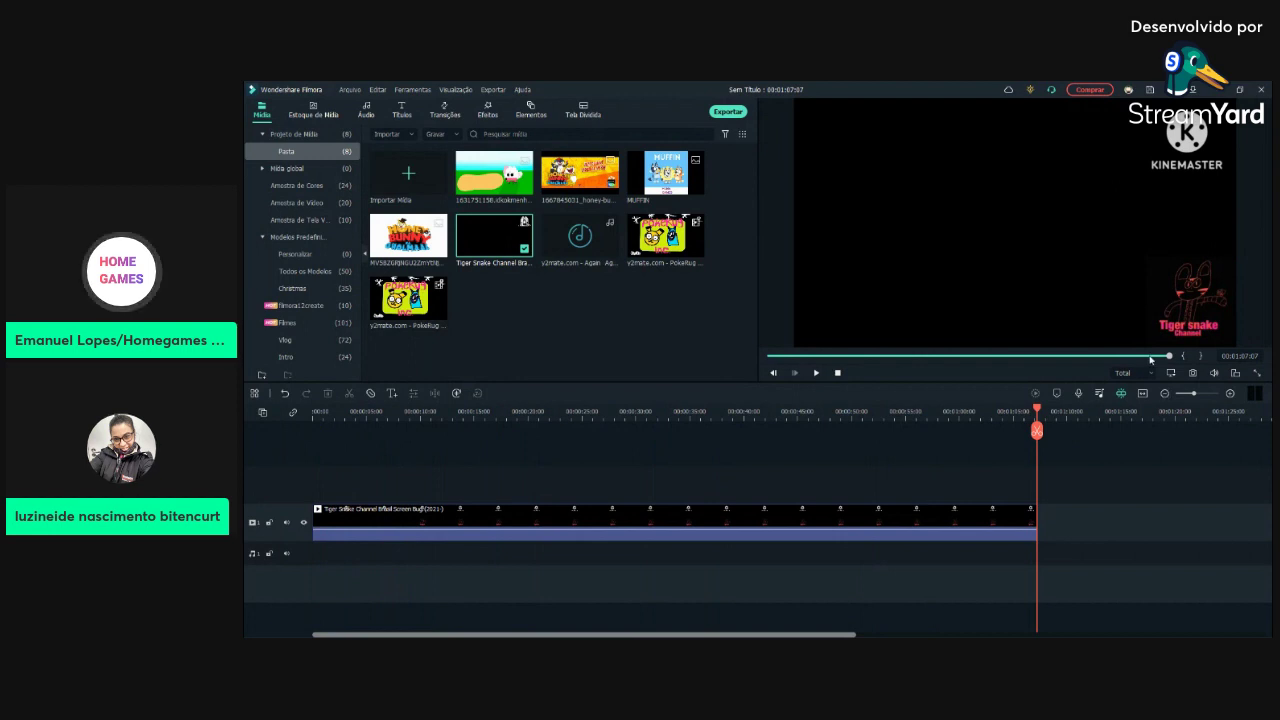
mouse_move(1150, 360)
mouse_down()
mouse_move(1123, 363)
mouse_move(1170, 358)
mouse_up()
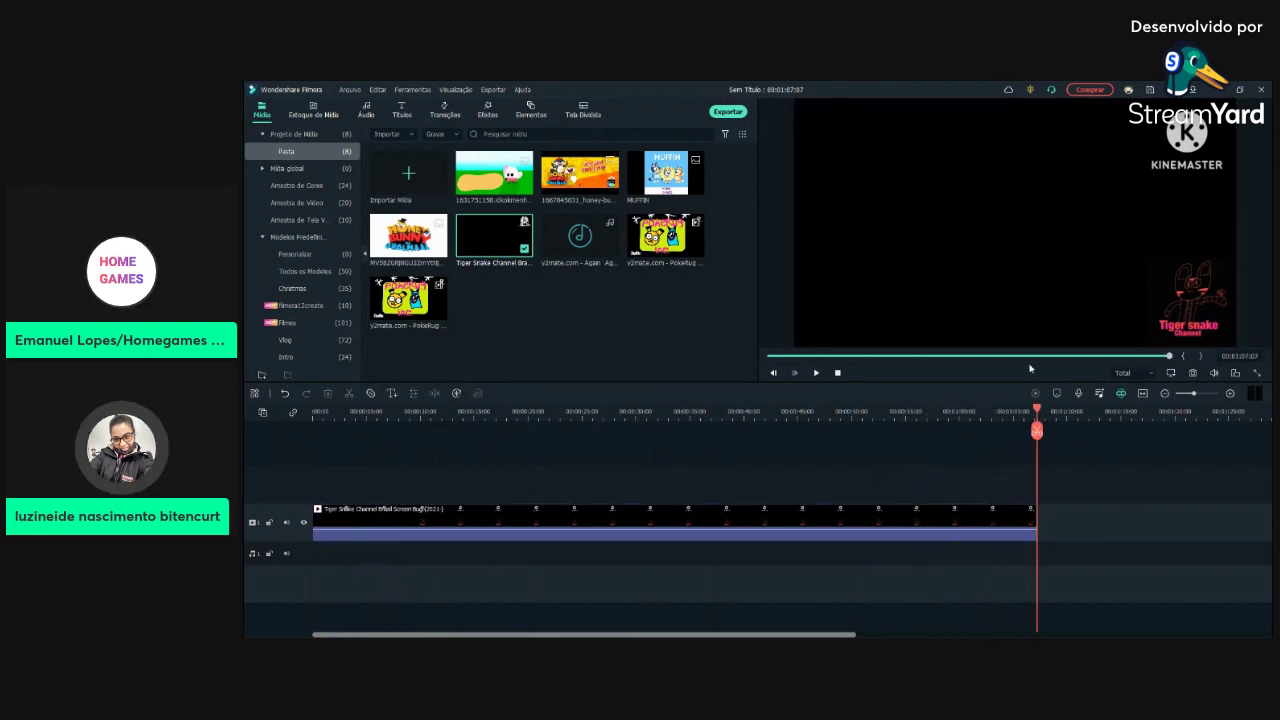
drag(1024, 358, 770, 356)
click(478, 517)
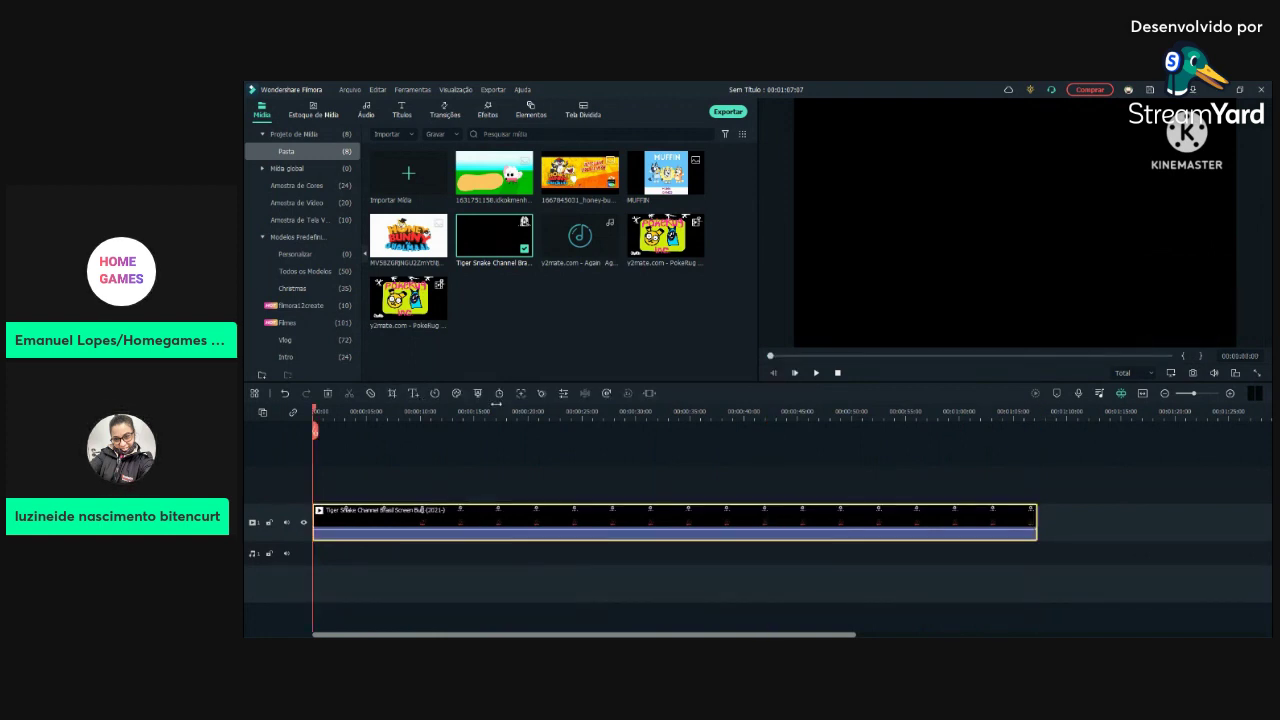
mouse_move(318, 428)
mouse_down()
mouse_move(360, 430)
mouse_move(308, 438)
mouse_up()
click(689, 452)
click(538, 524)
click(634, 474)
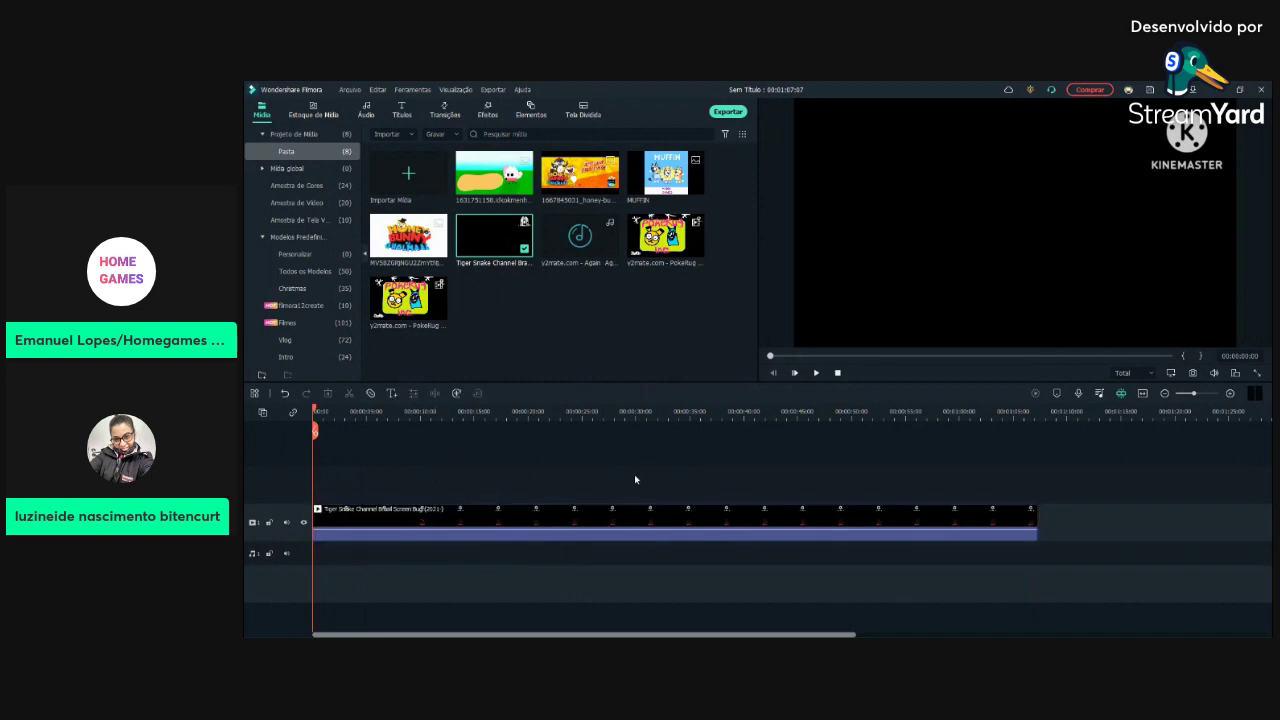
click(557, 524)
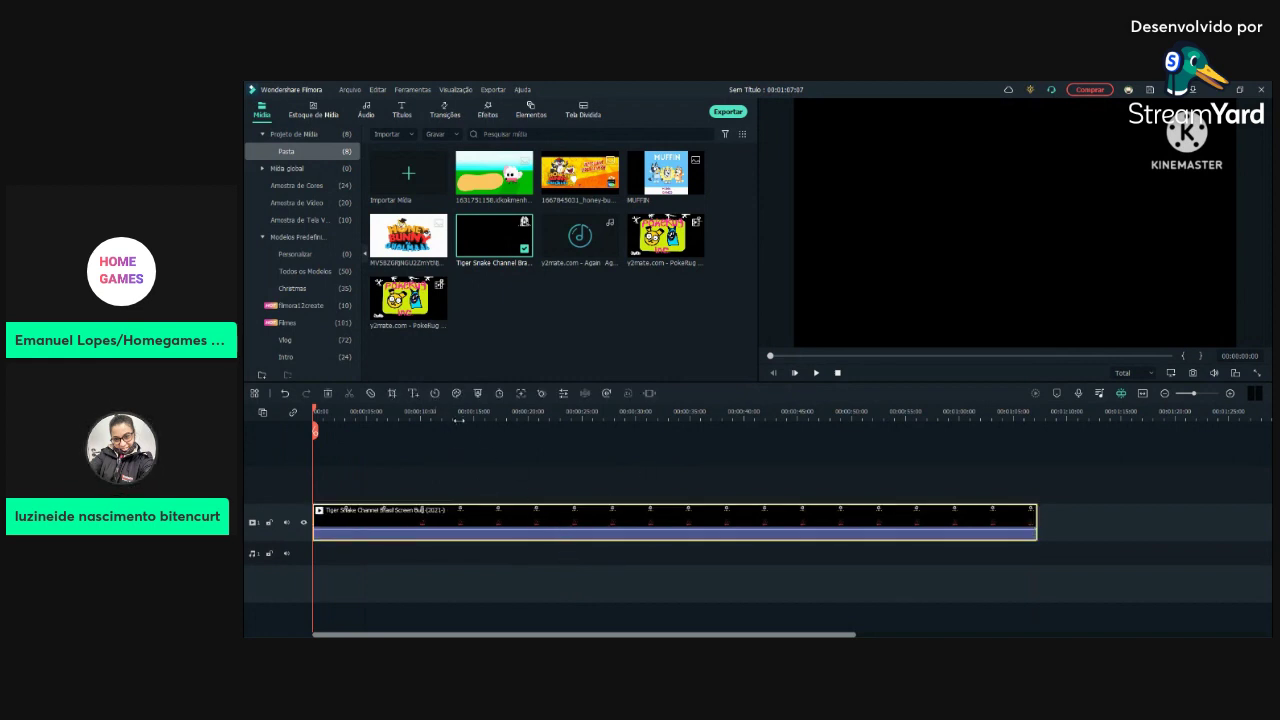
Step: Enable the green screen (Tela Verde) effect with the green key colour on the Tiger Snake Channel clip
double_click(660, 520)
click(826, 356)
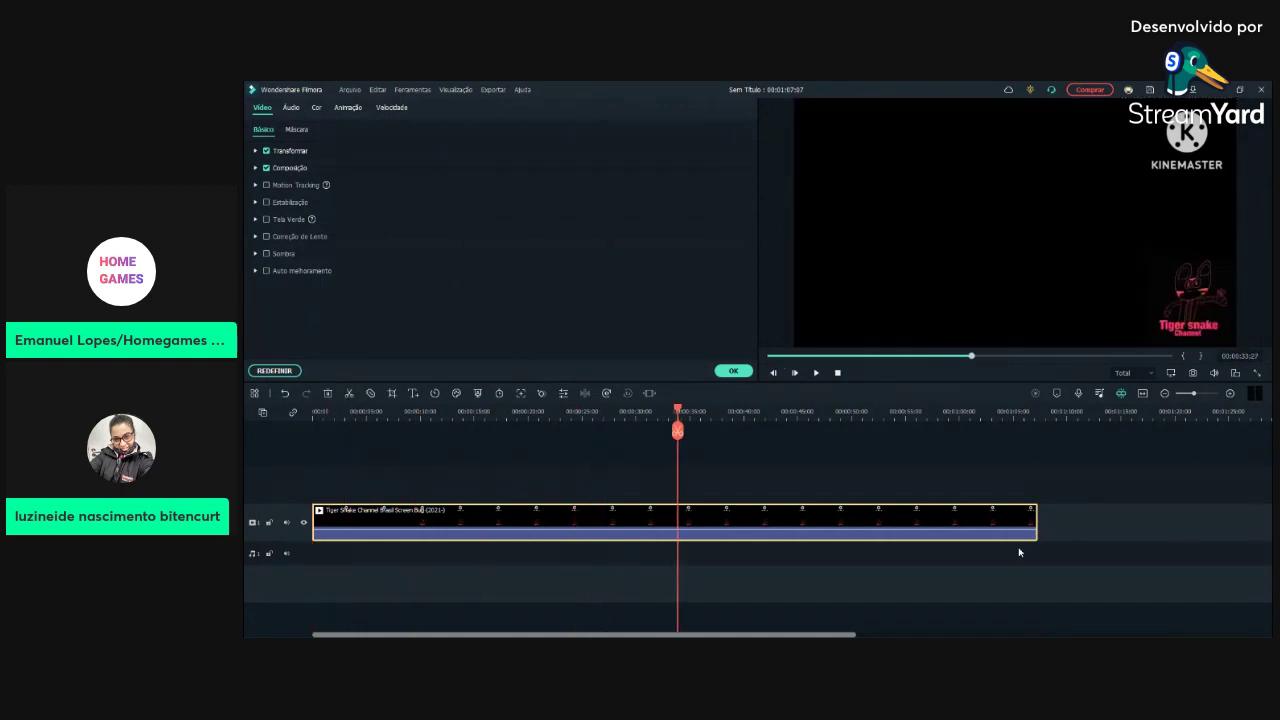
click(280, 219)
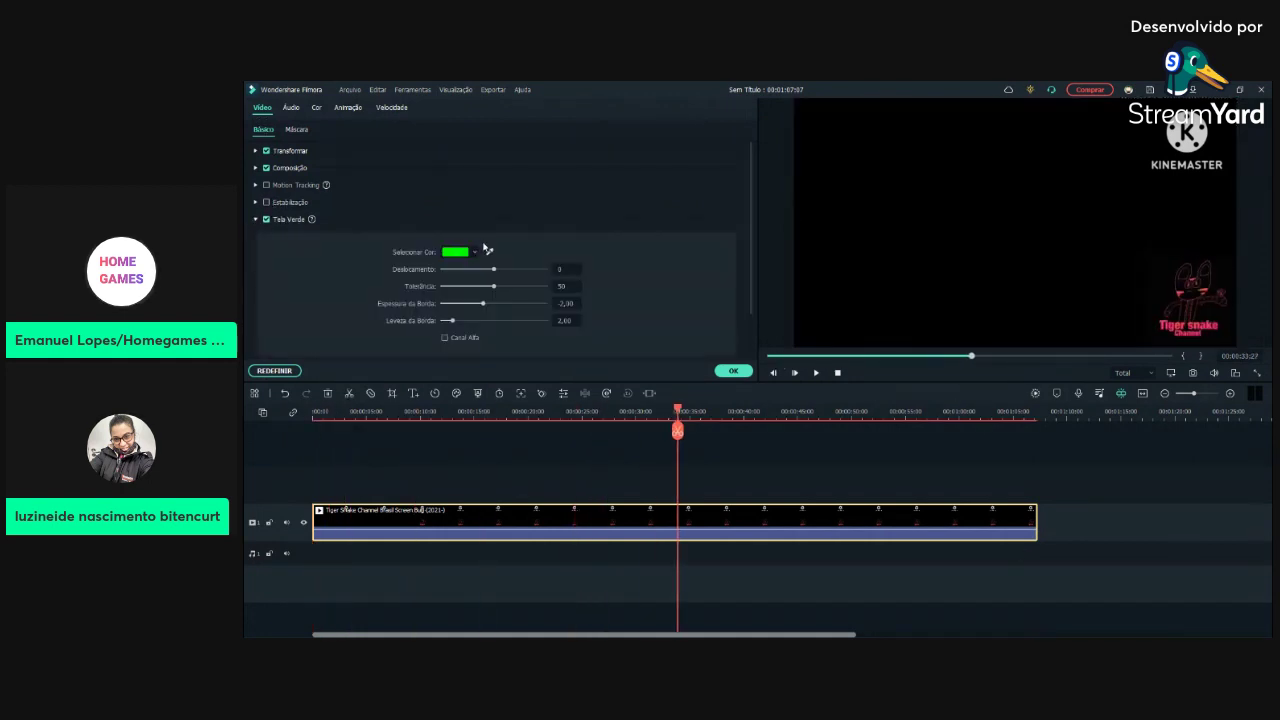
click(731, 371)
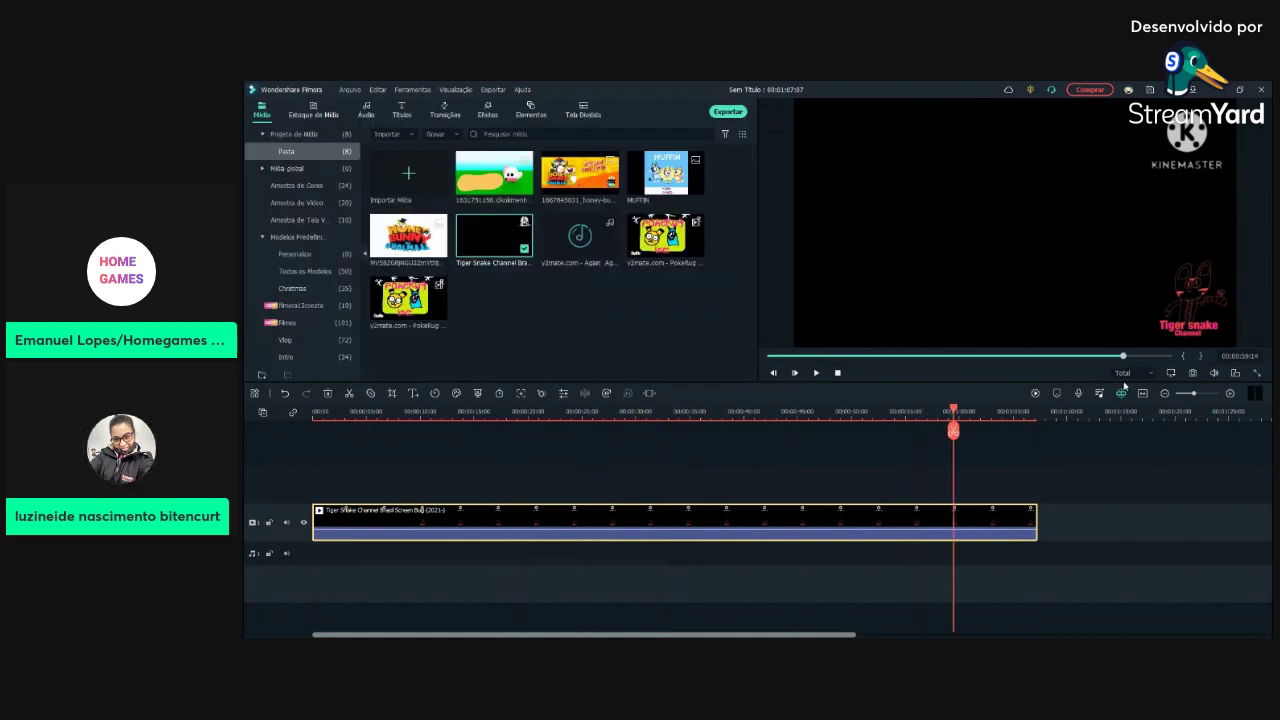
Step: Review the Tiger Snake Channel clip with the green screen effect by checking its settings and scrubbing to near its end
key(space)
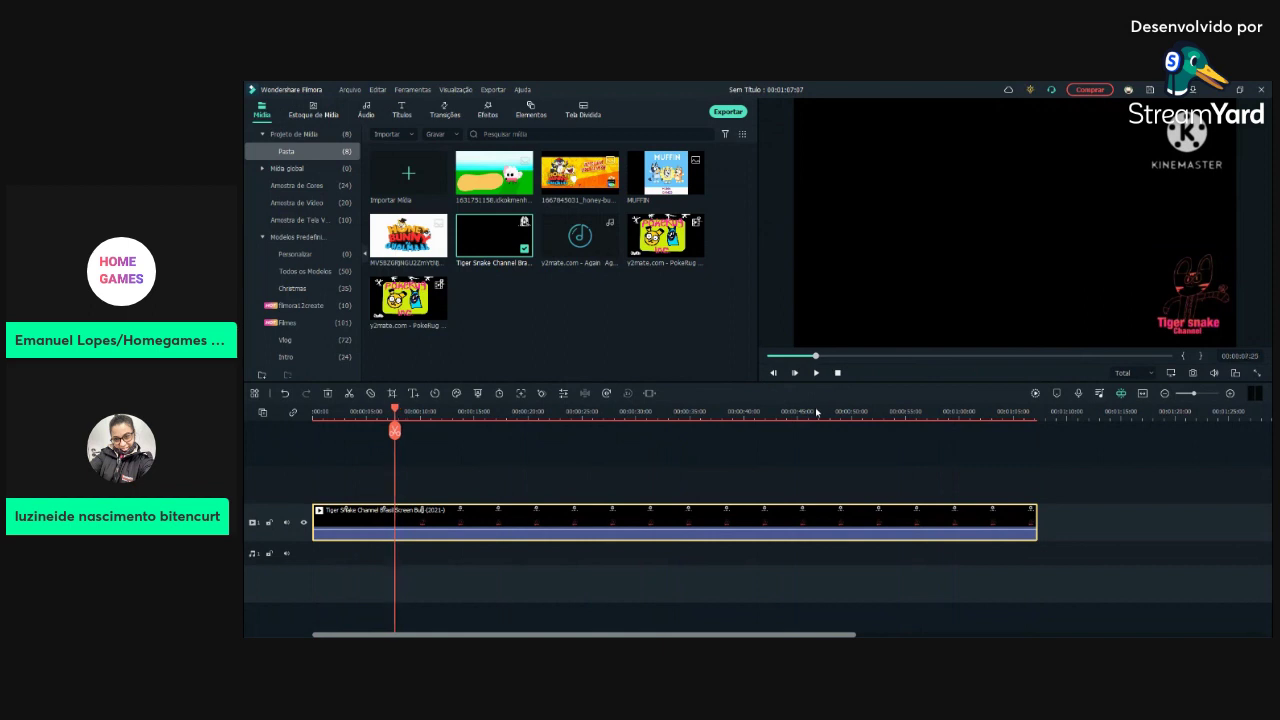
double_click(409, 514)
click(735, 372)
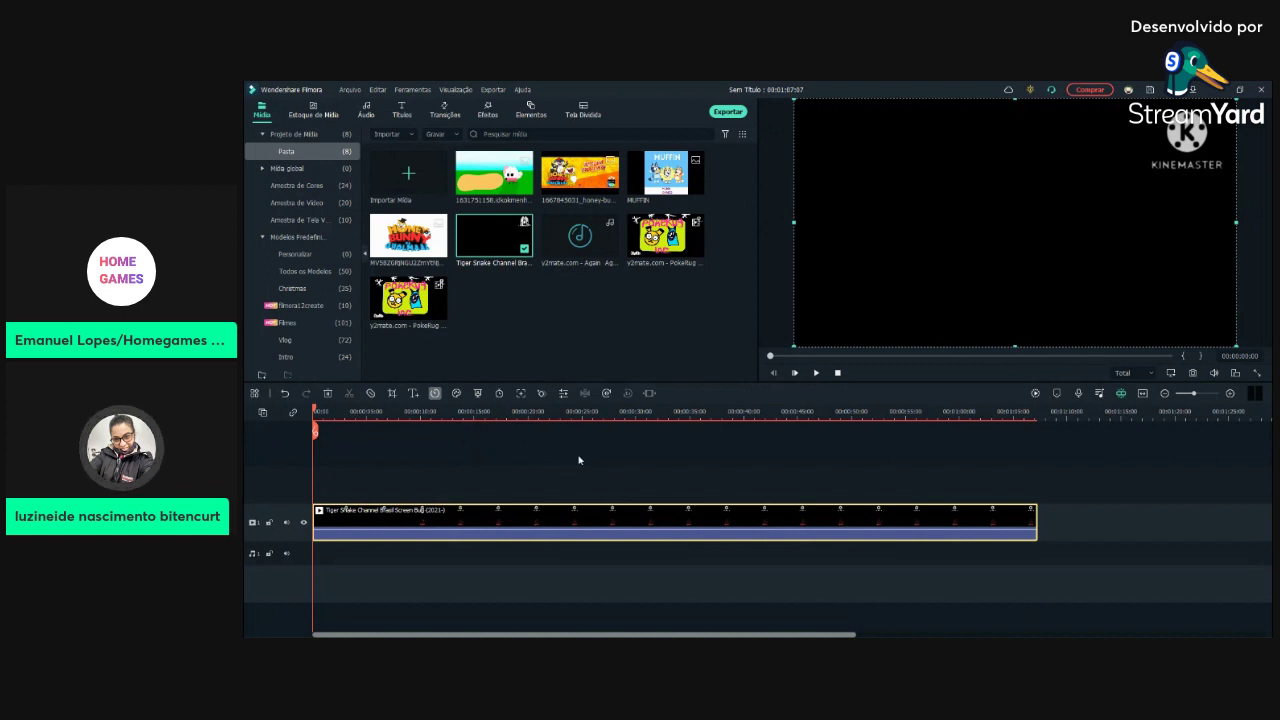
click(630, 437)
click(586, 515)
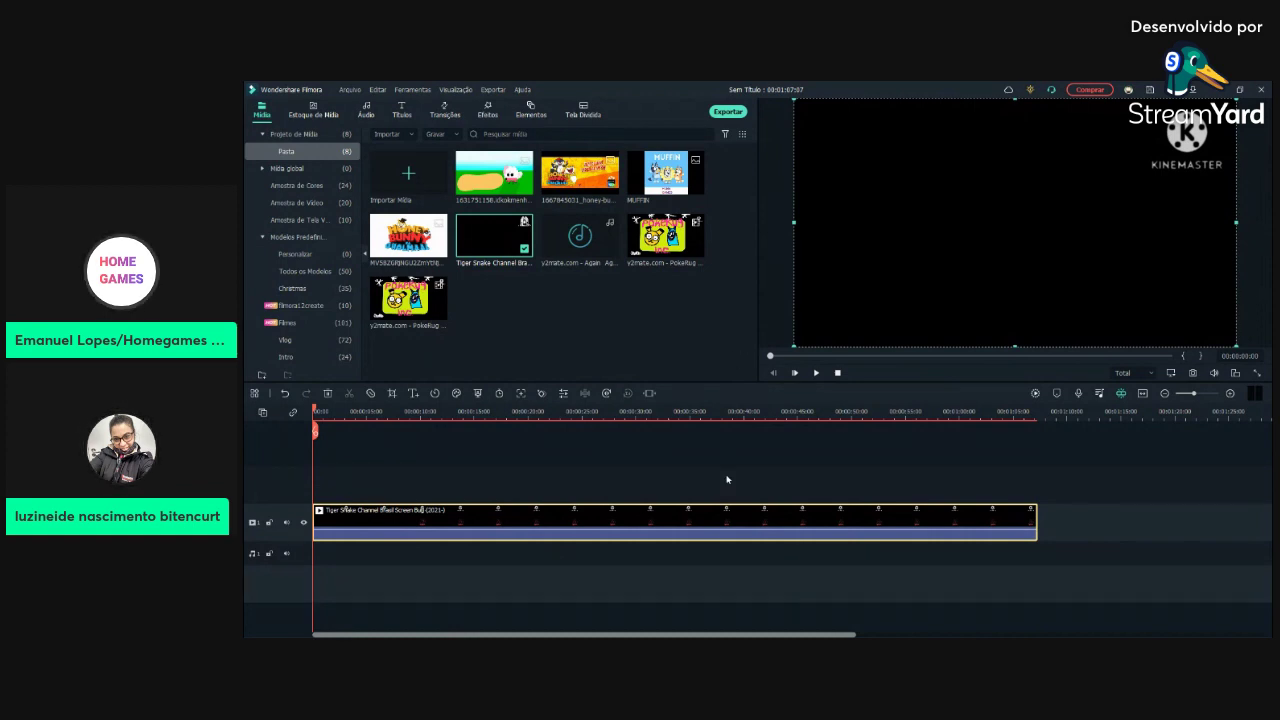
click(723, 475)
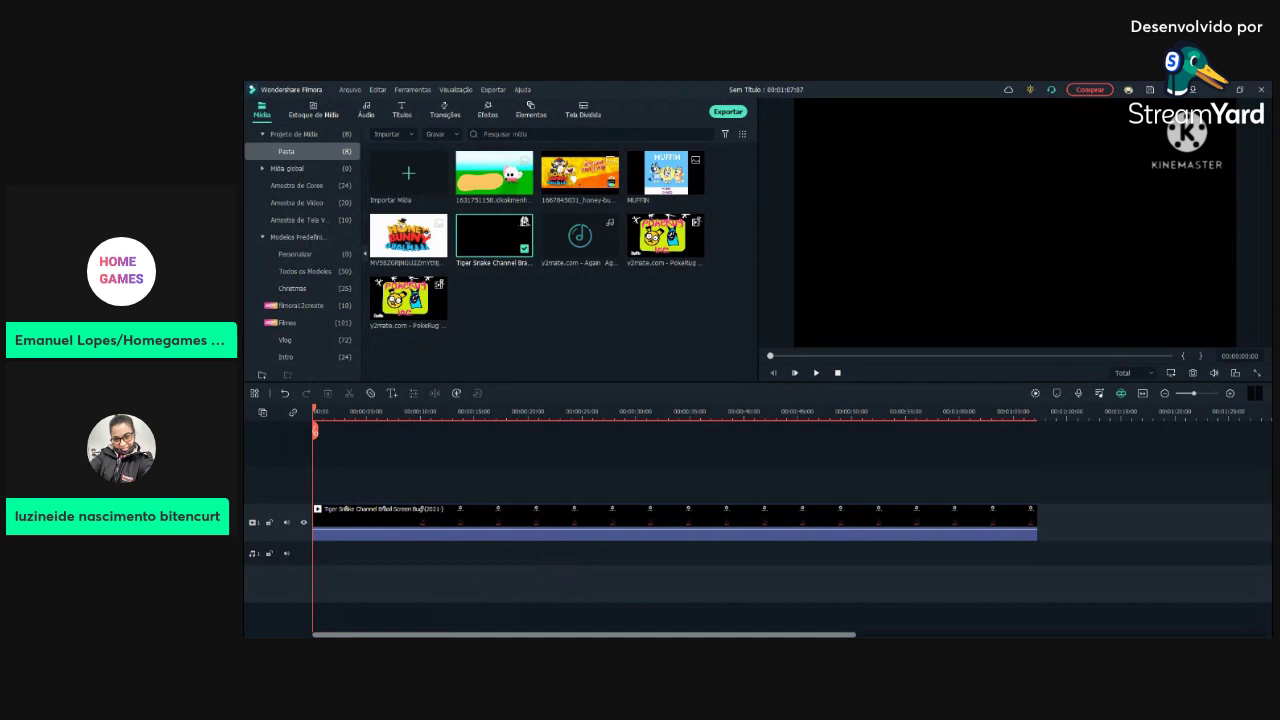
drag(782, 358, 1162, 357)
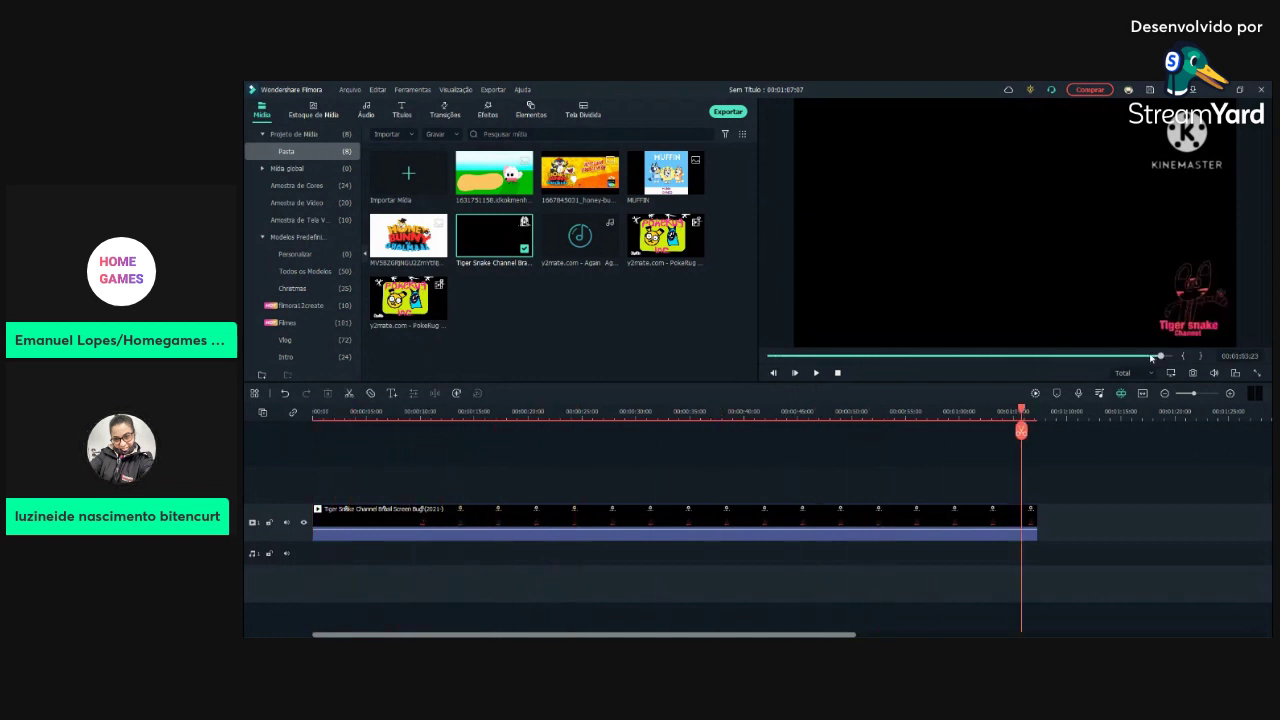
click(837, 372)
click(1076, 222)
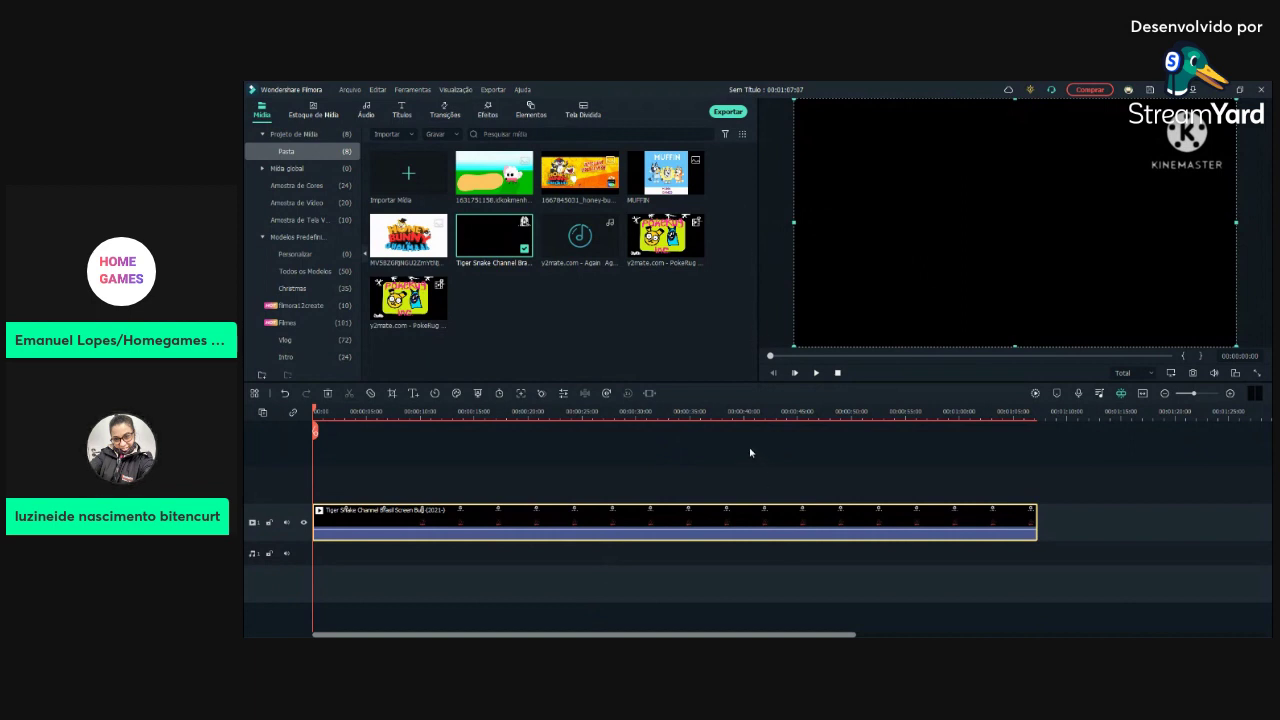
Step: Crop the Tiger Snake Channel clip to roughly its lower half, excluding the KineMaster logo, and scrub through the result
click(883, 512)
drag(1133, 186, 1141, 266)
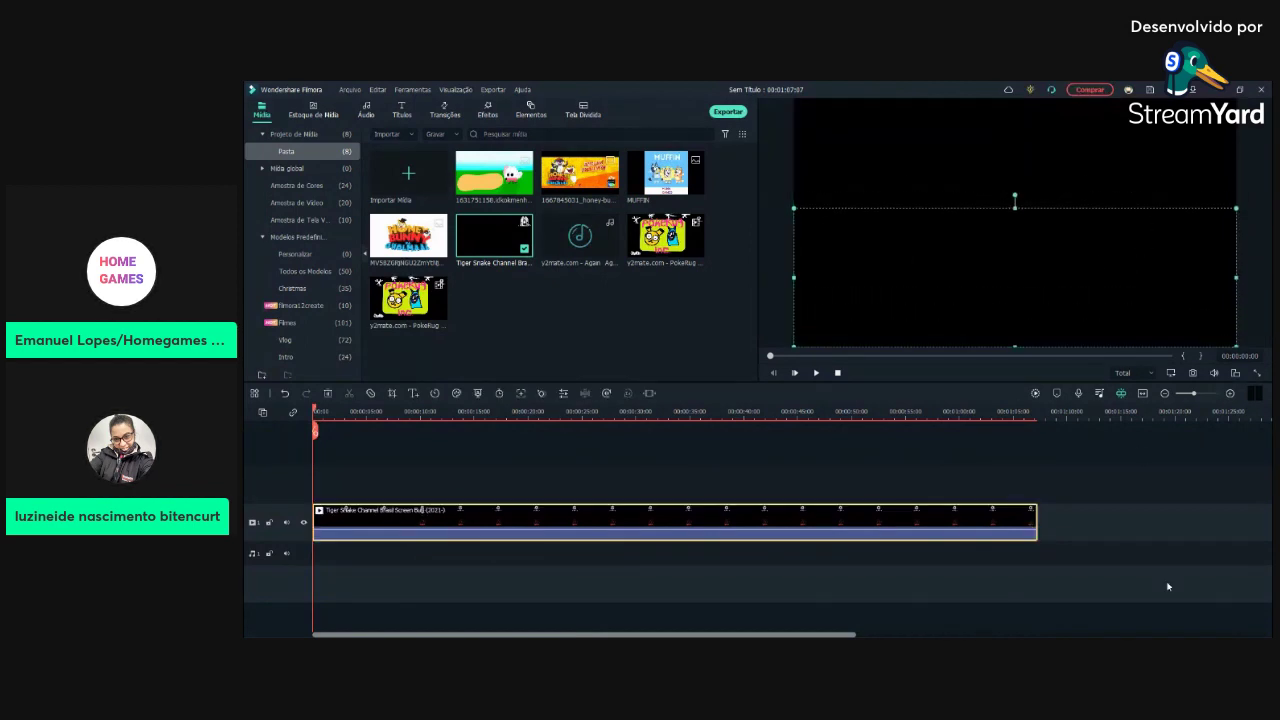
click(928, 449)
drag(770, 356, 1168, 356)
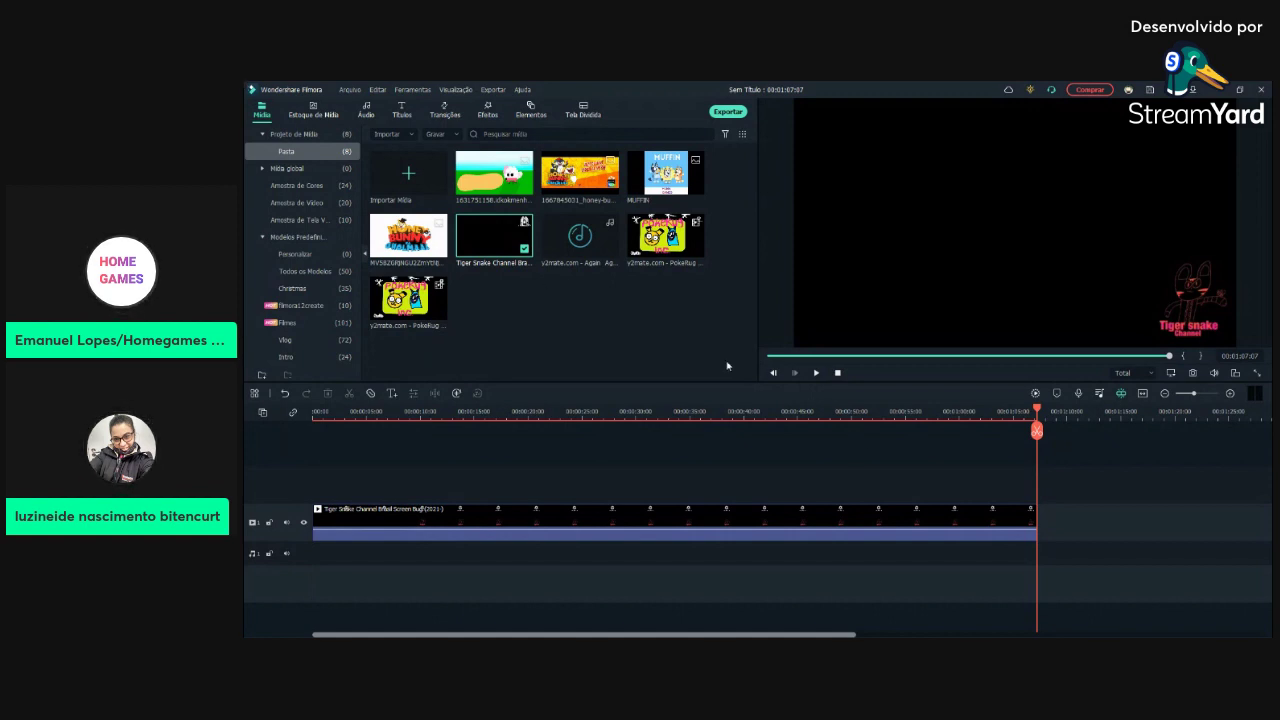
Step: Split the Tiger Snake Channel clip at 00:00:11:11 and delete the part behind the cut
click(837, 372)
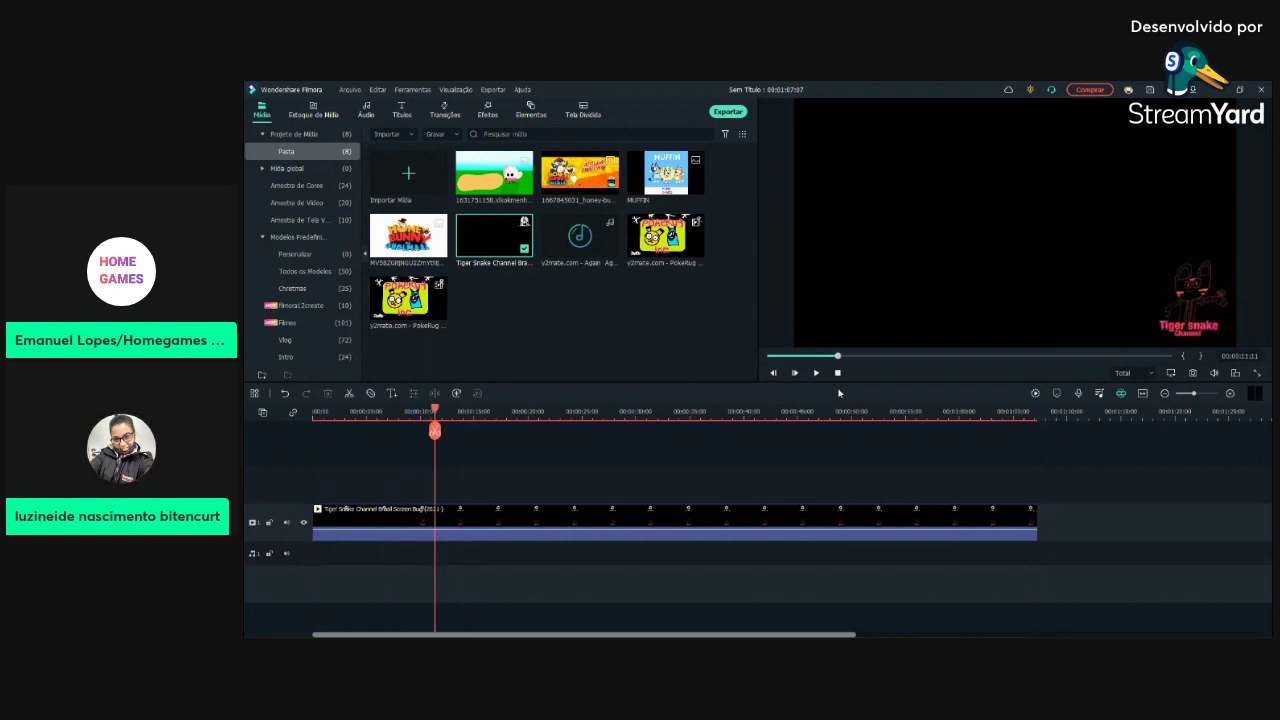
click(510, 546)
key(ctrl+b)
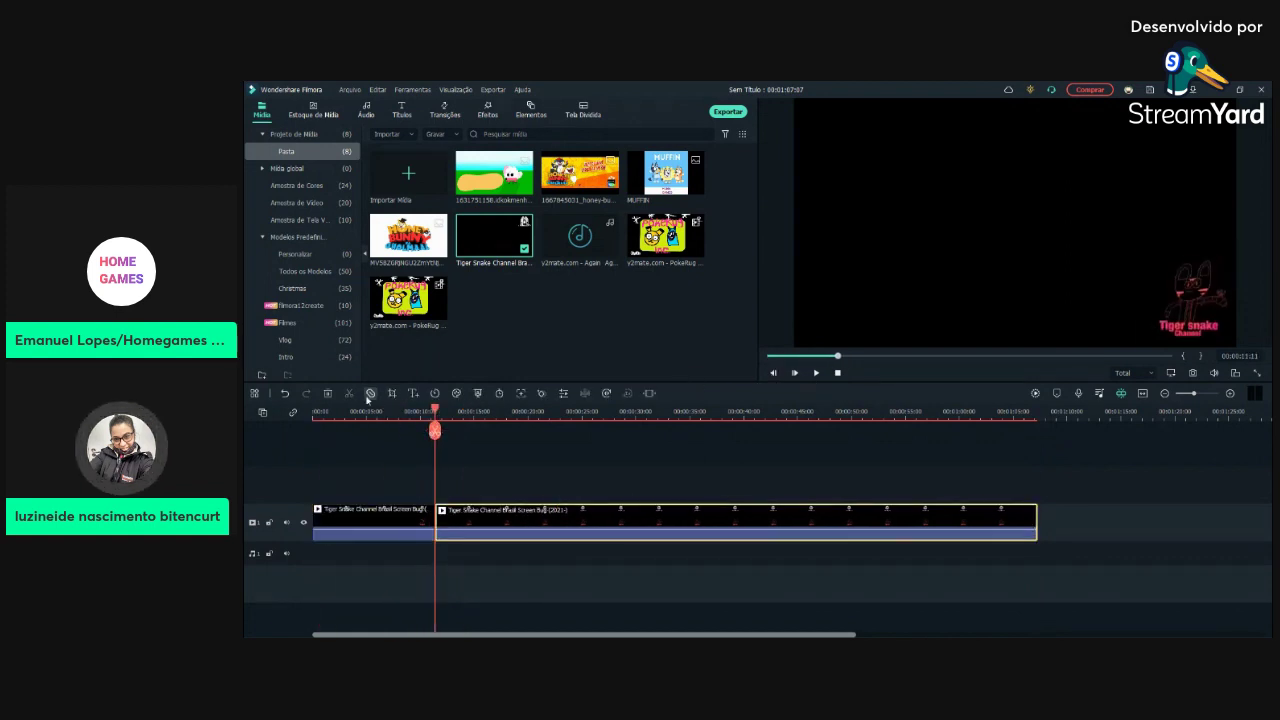
click(328, 393)
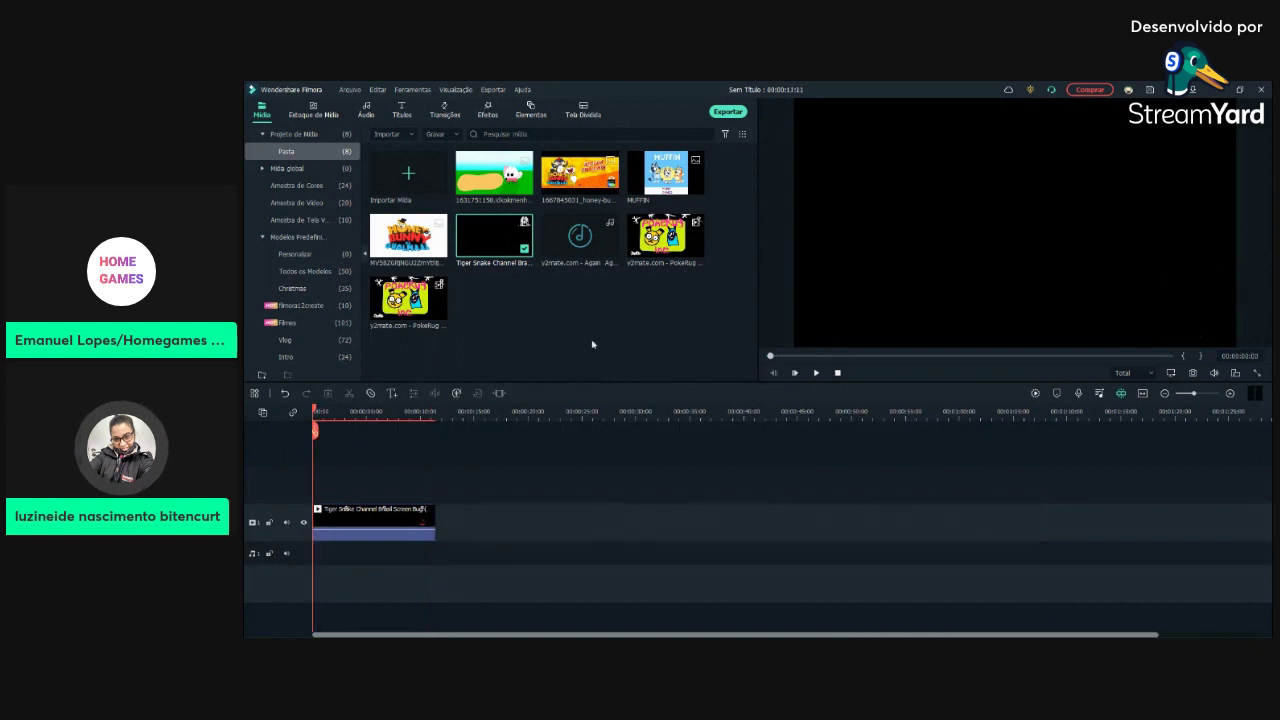
Step: Scrub through the shortened Tiger Snake Channel clip to its end and return to the start
drag(915, 356, 1170, 356)
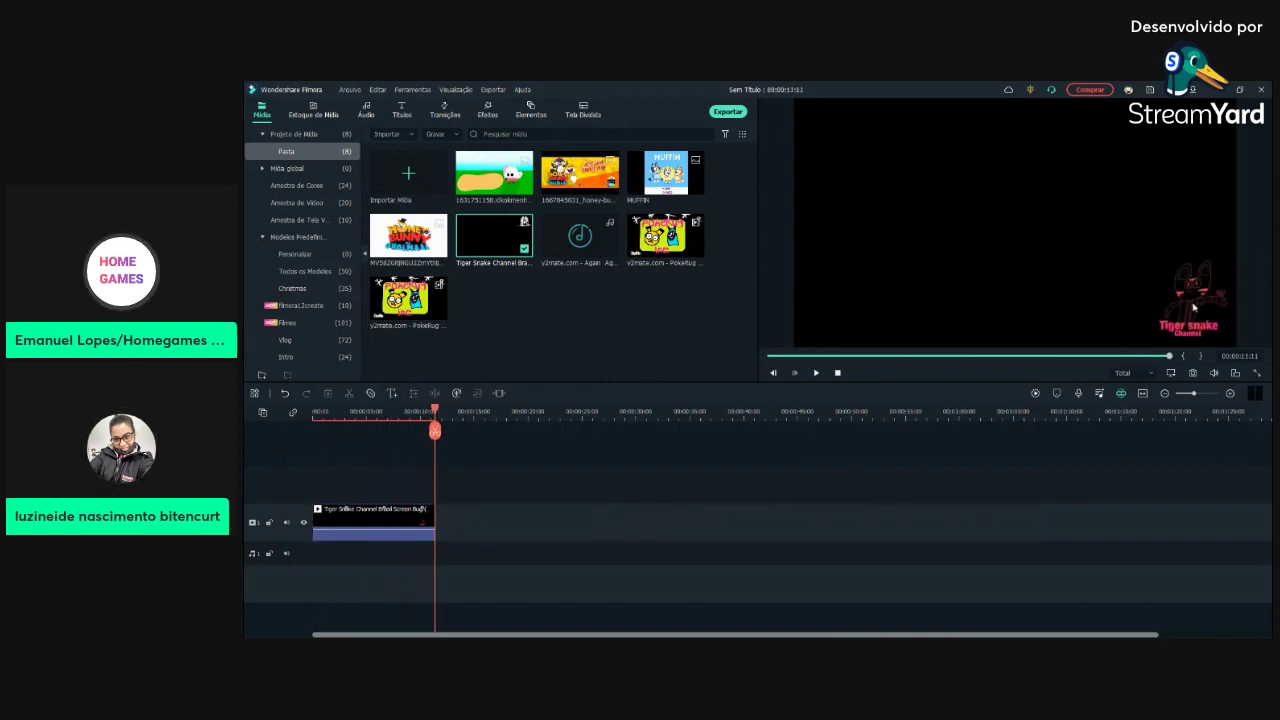
click(1221, 297)
click(687, 518)
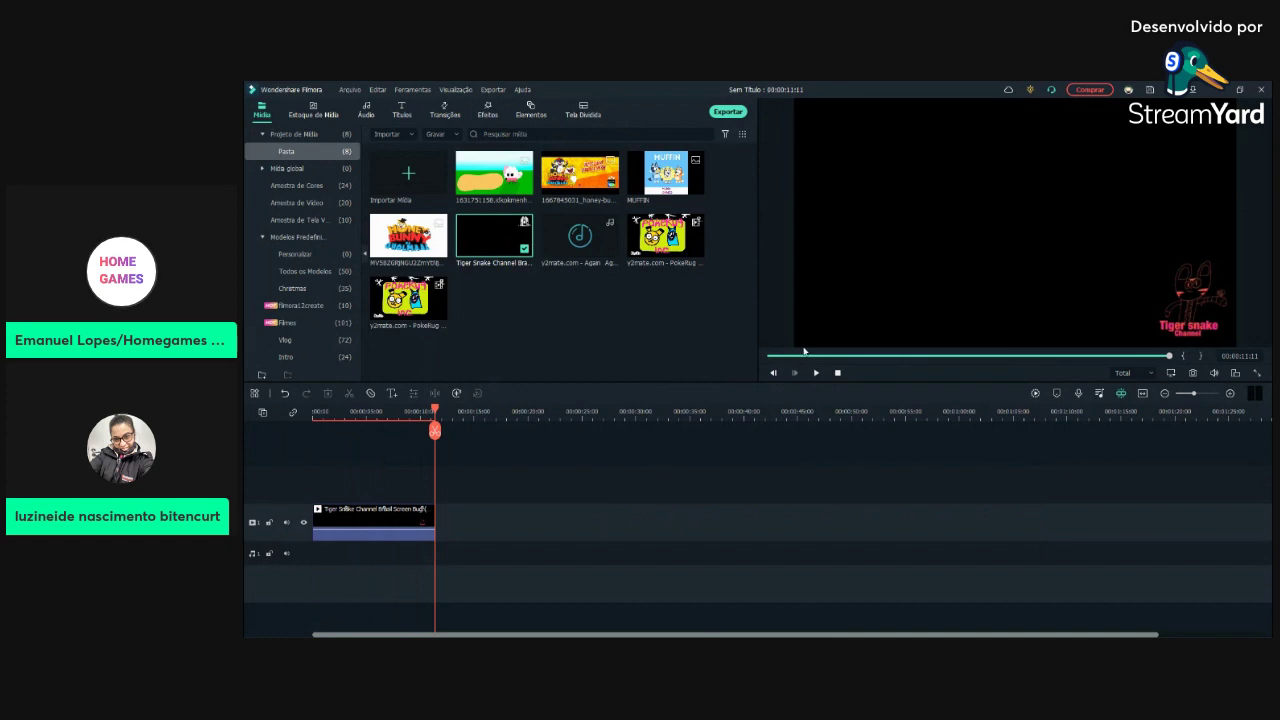
drag(804, 358, 770, 357)
click(652, 545)
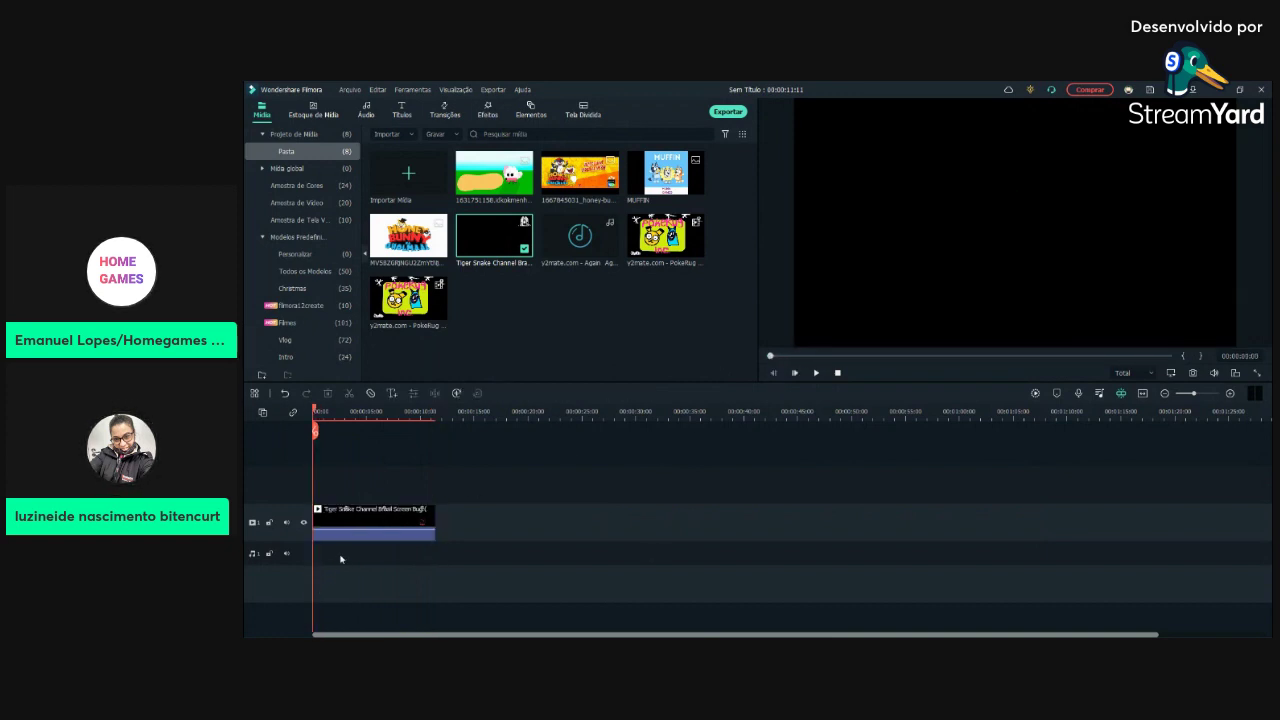
Step: Move the Tiger Snake Channel clip to the start of the second video track and play its opening seconds
click(345, 522)
drag(345, 522, 345, 472)
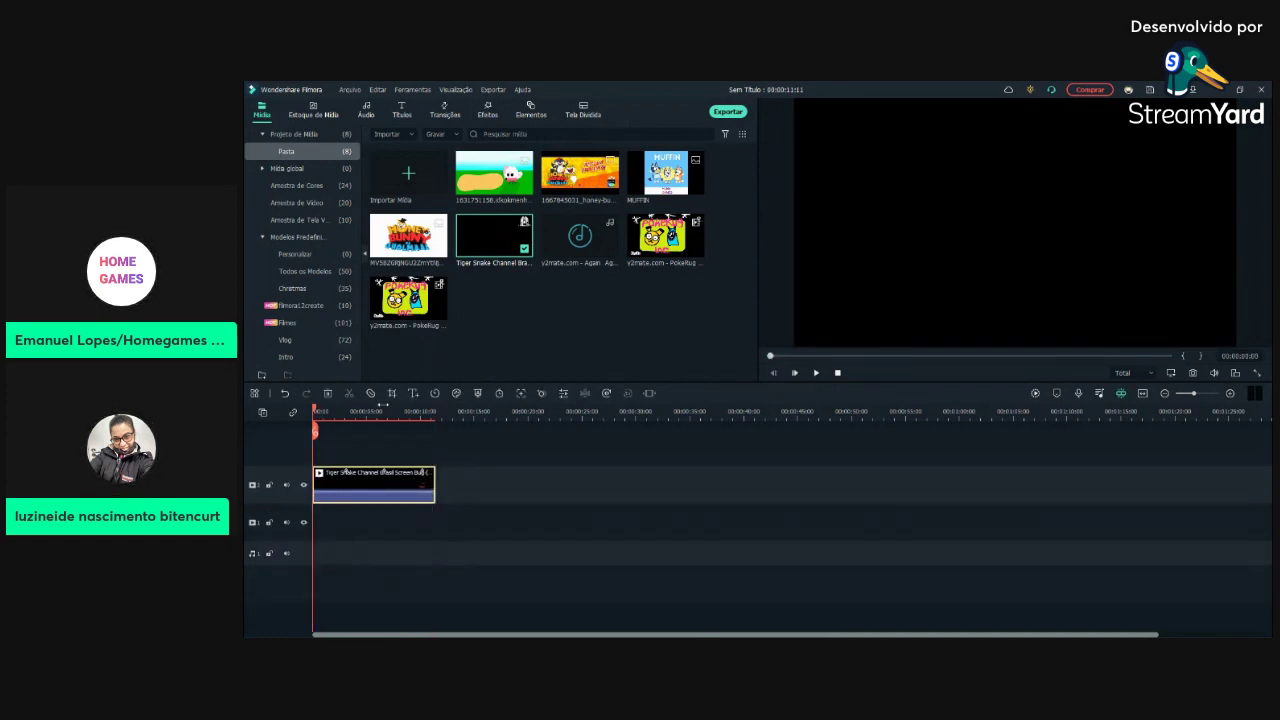
click(477, 507)
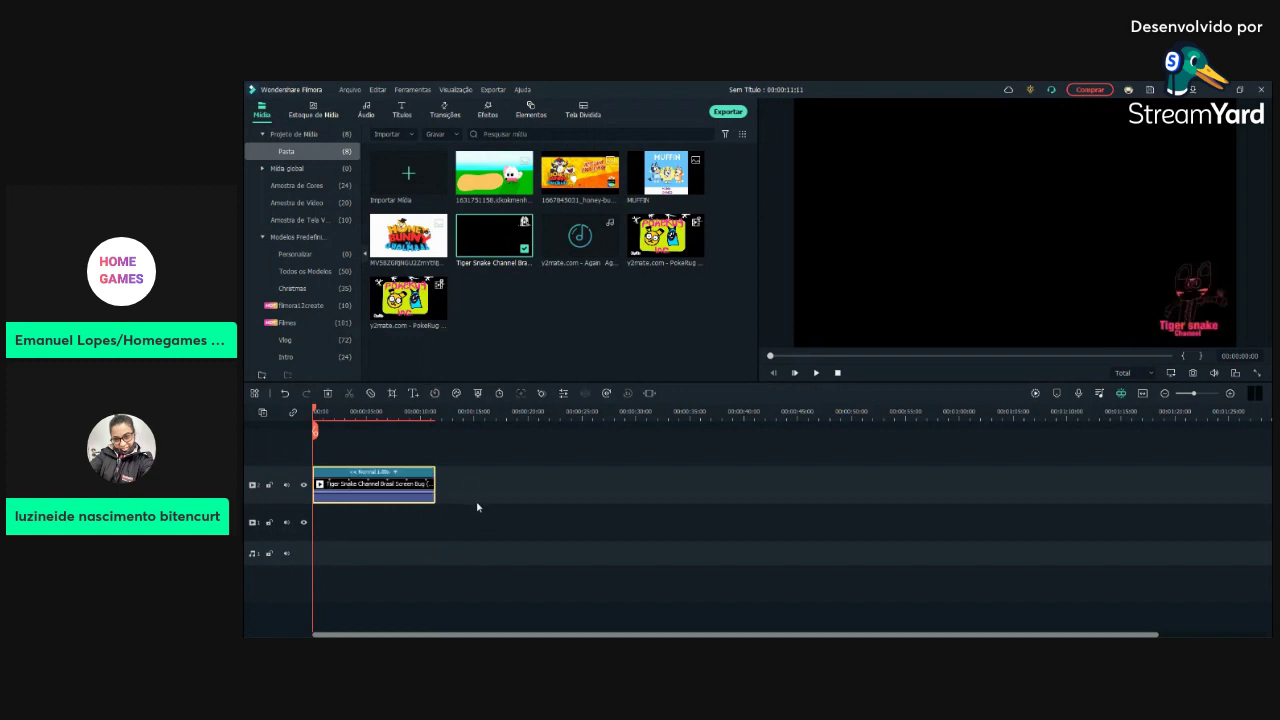
click(814, 373)
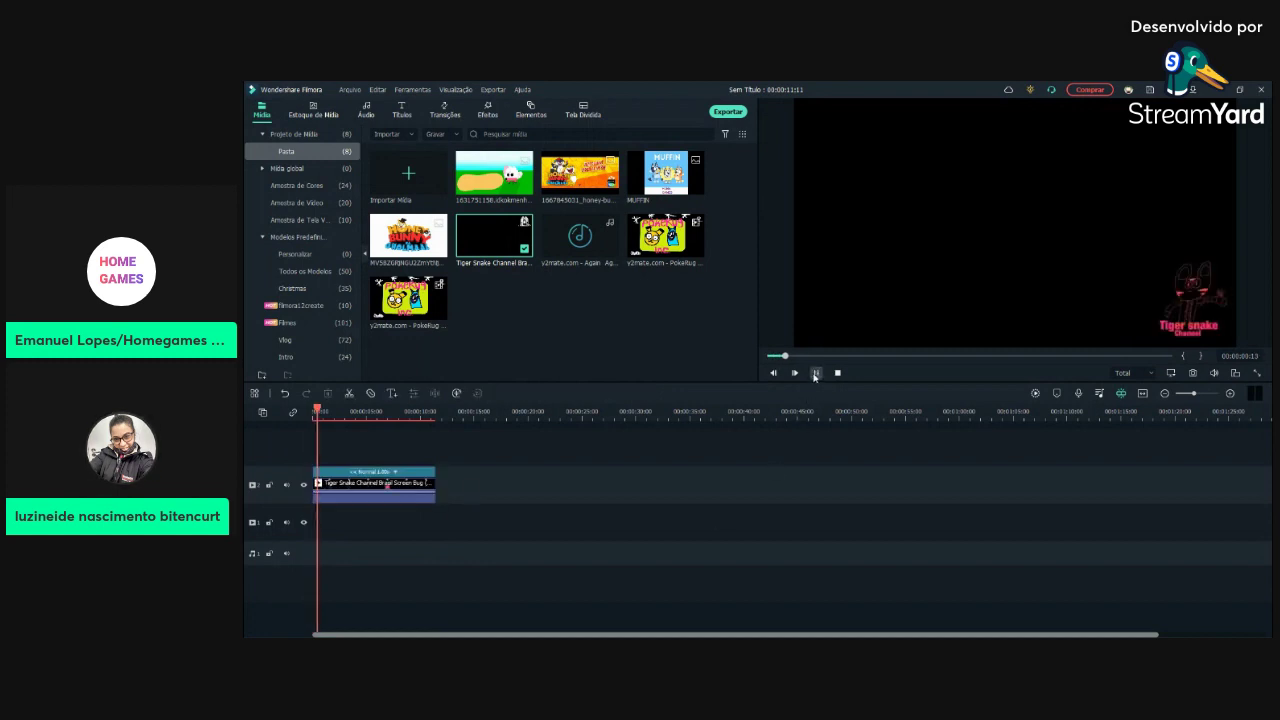
click(815, 373)
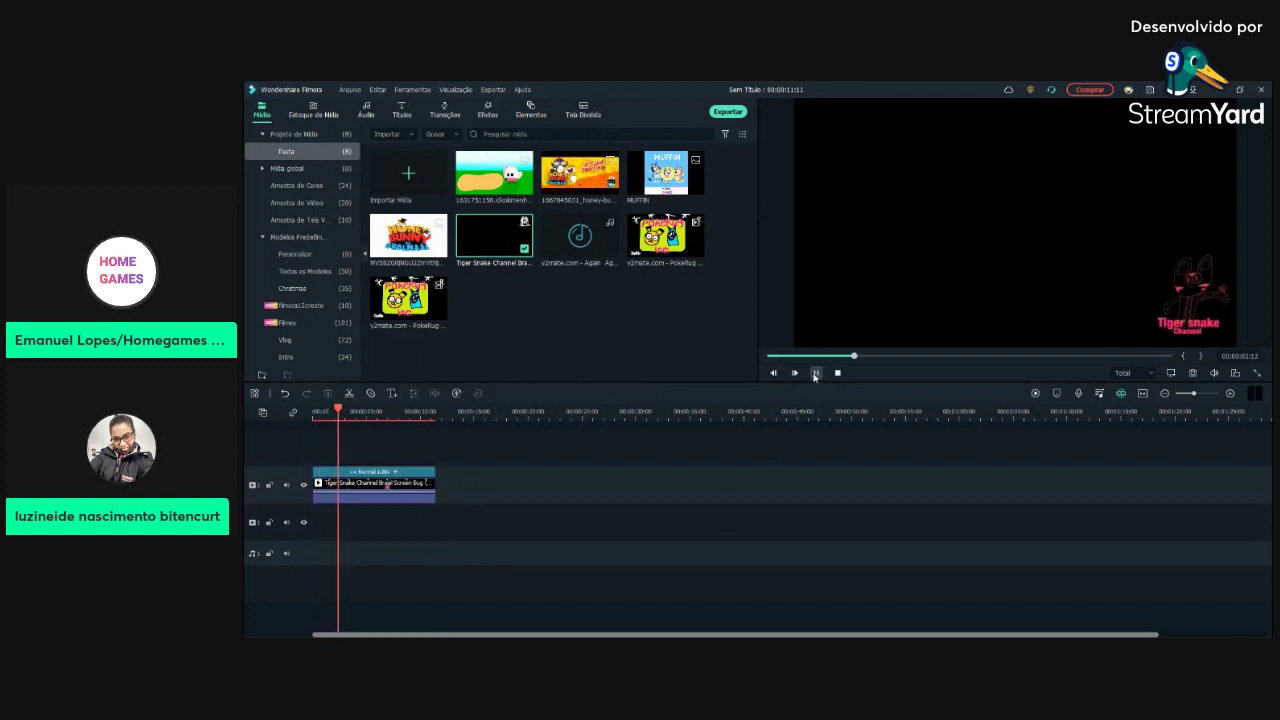
Step: Split the Tiger Snake Channel clip at 00:00:04:08, delete the part before the cut, and scrub to the clip's end
mouse_move(862, 362)
mouse_down()
mouse_move(1000, 375)
mouse_move(859, 381)
mouse_up()
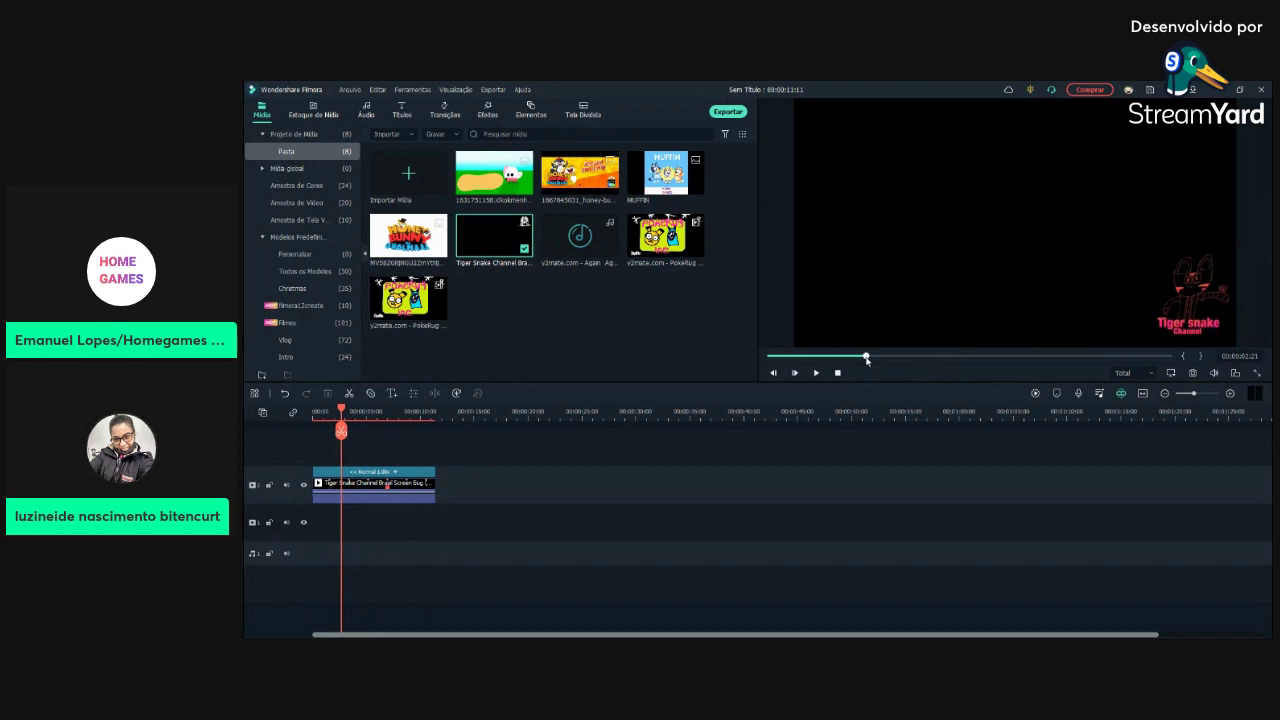
drag(866, 360, 920, 370)
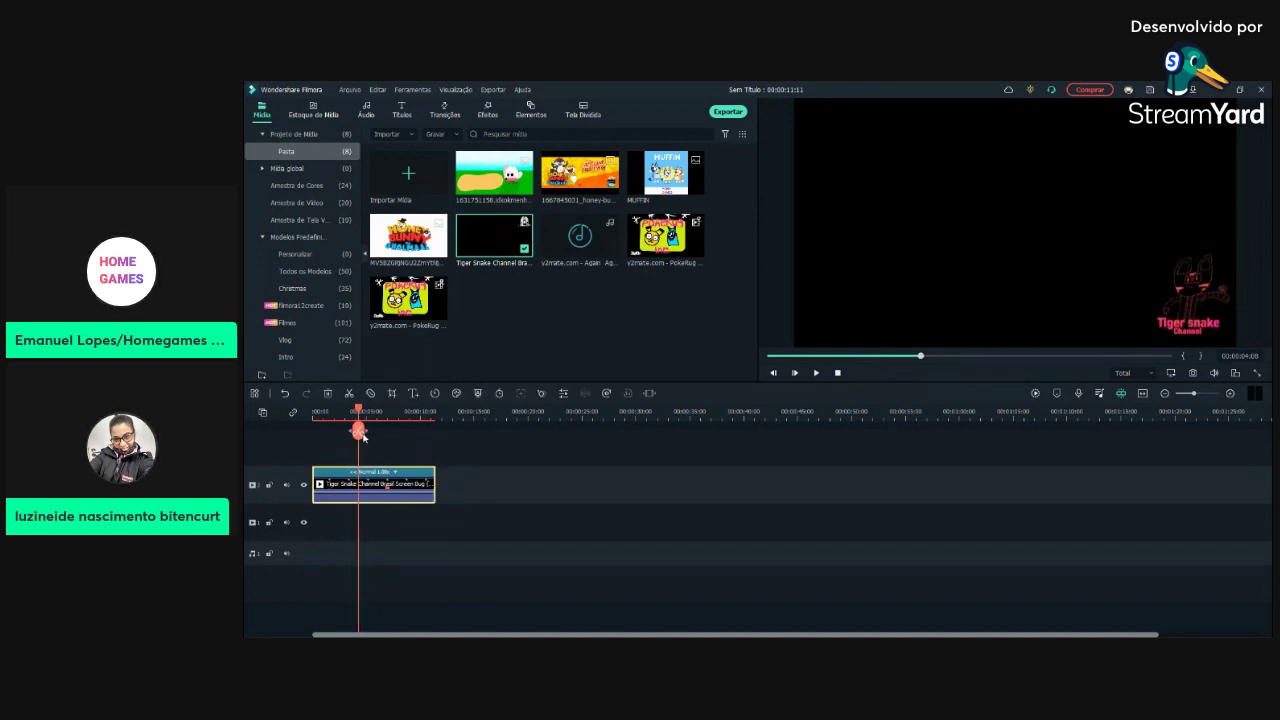
click(358, 431)
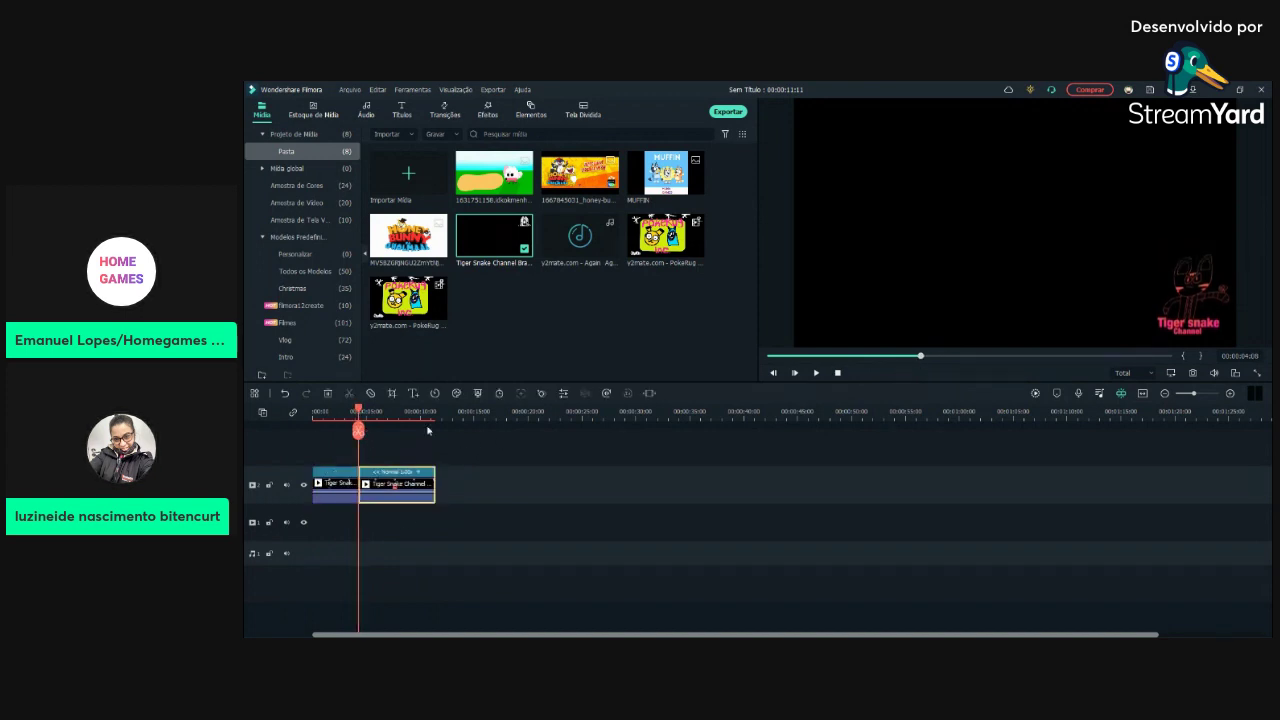
click(341, 487)
click(327, 393)
drag(837, 355, 1168, 356)
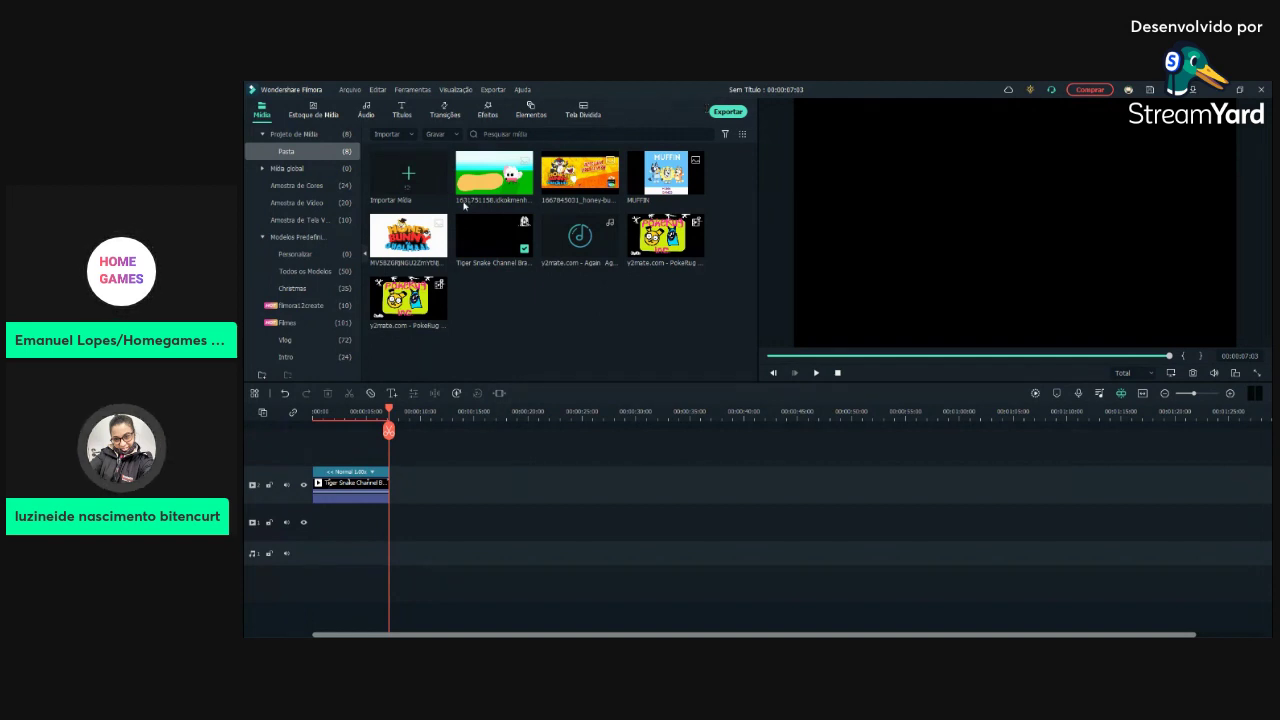
Step: Place the Redletter video on the first track at 00:00:07:03, split it at 00:00:10:29 and delete the part behind the cut
drag(490, 310, 392, 512)
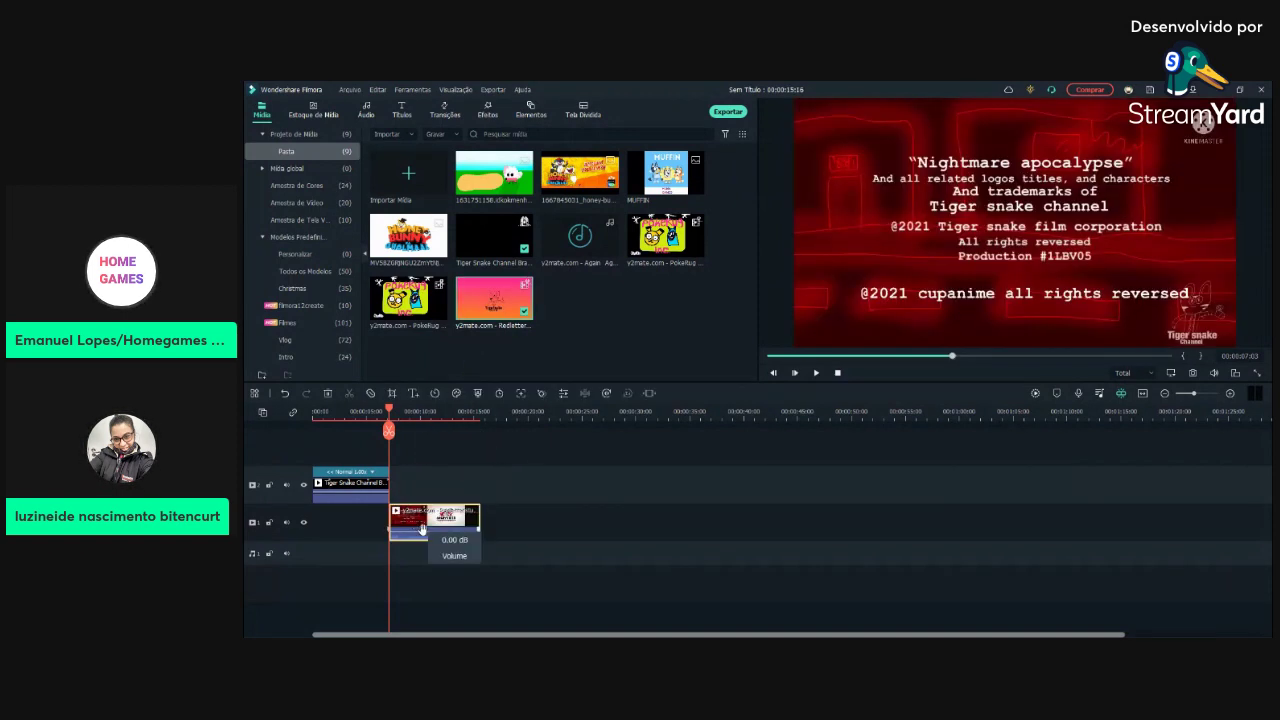
drag(954, 358, 1054, 378)
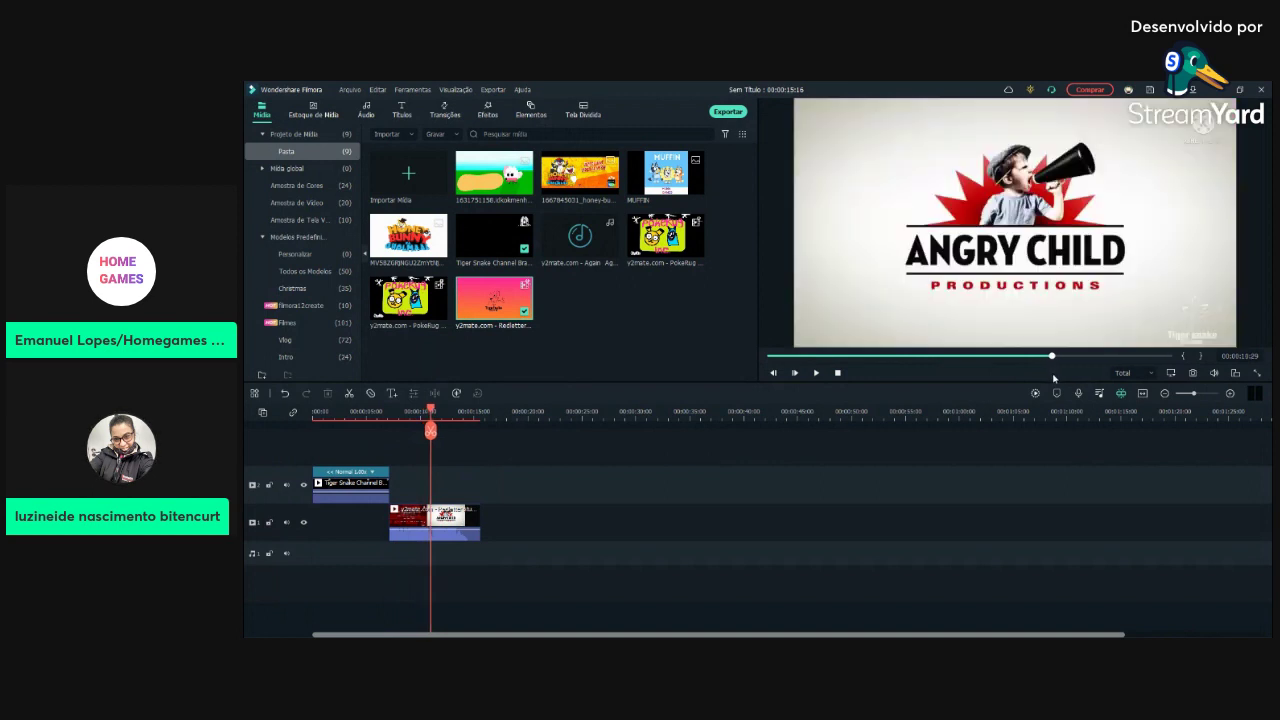
click(431, 431)
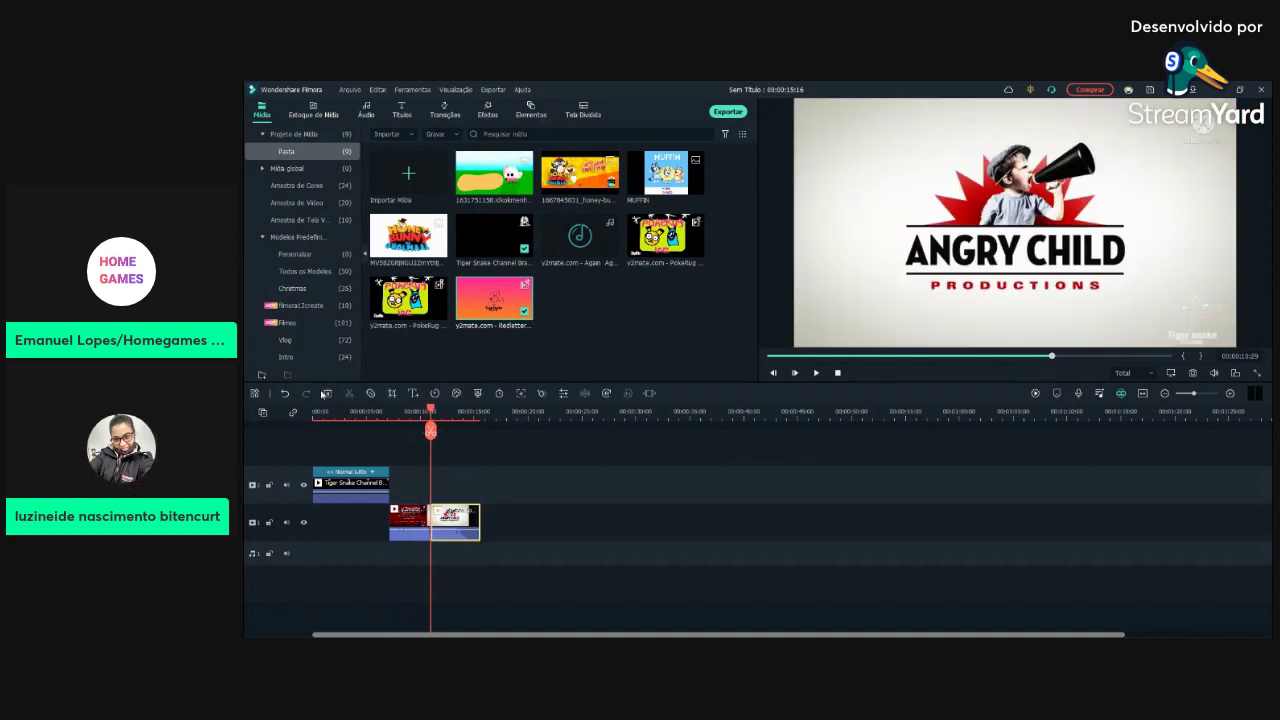
click(327, 393)
Step: Cut the Redletter Studios section out of the Redletter video, from 00:00:08:23 to 00:00:10:00
drag(1104, 358, 1090, 361)
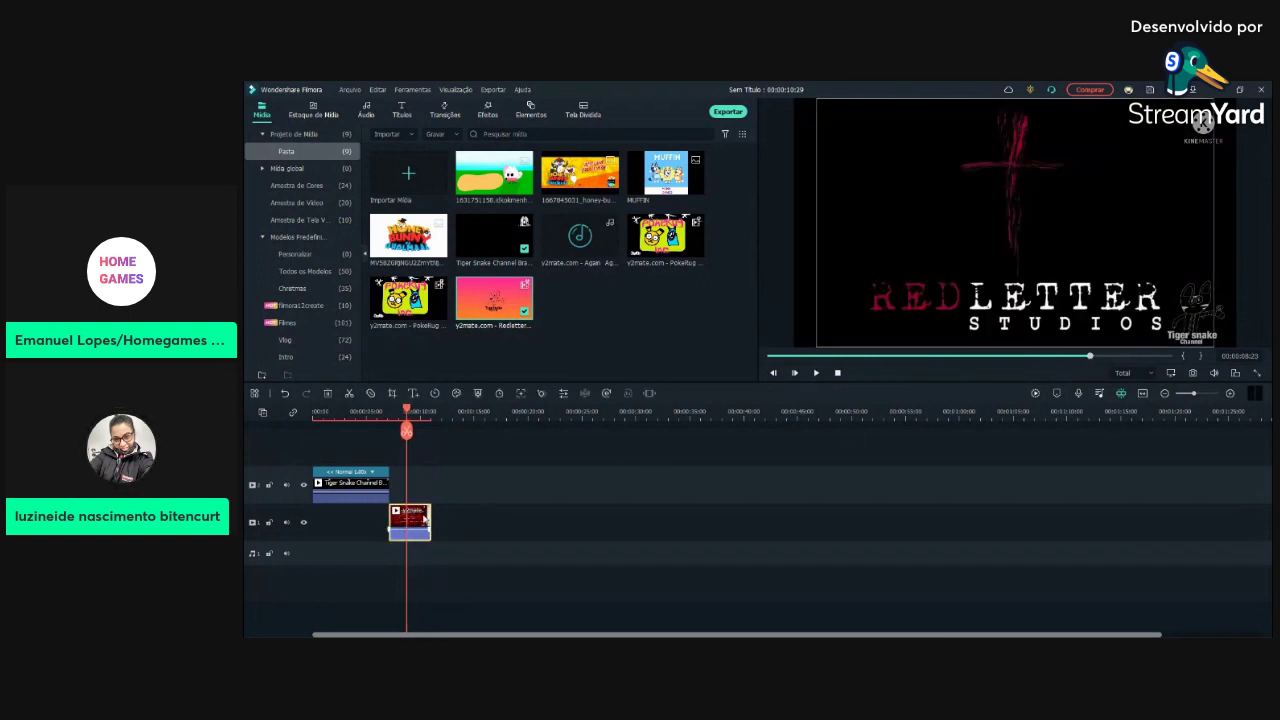
click(577, 489)
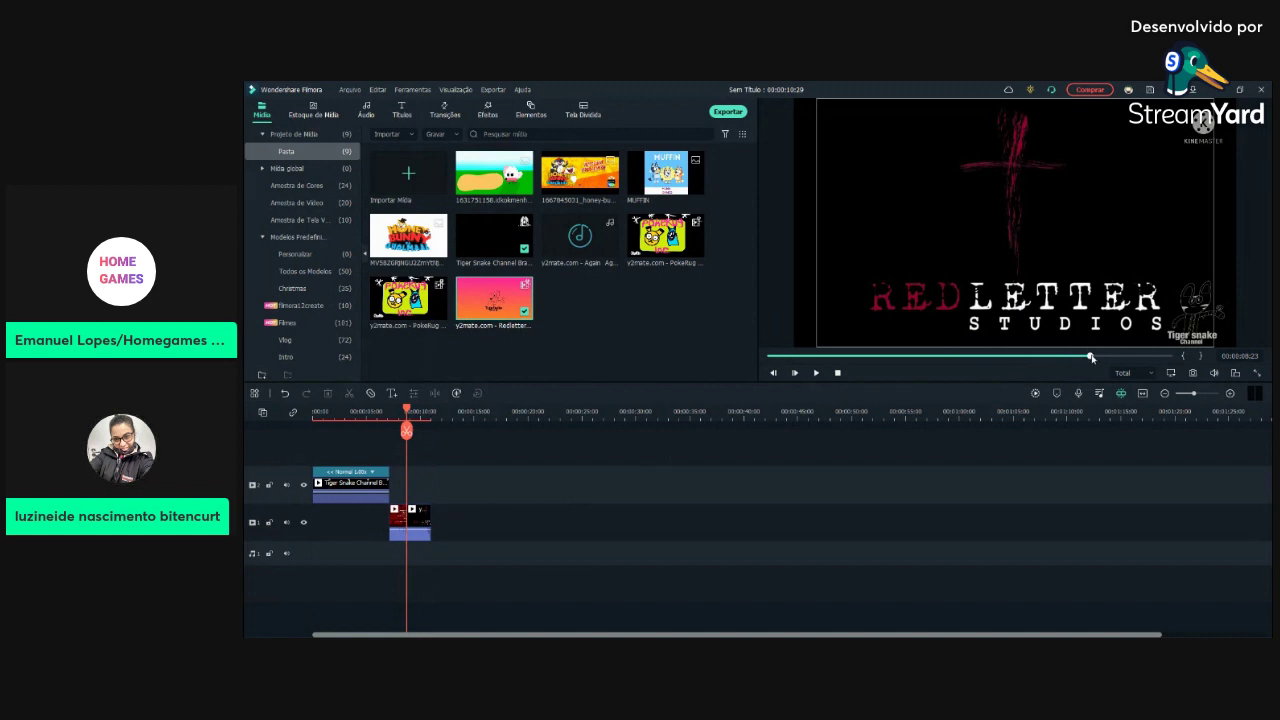
drag(1090, 357, 1136, 368)
click(420, 524)
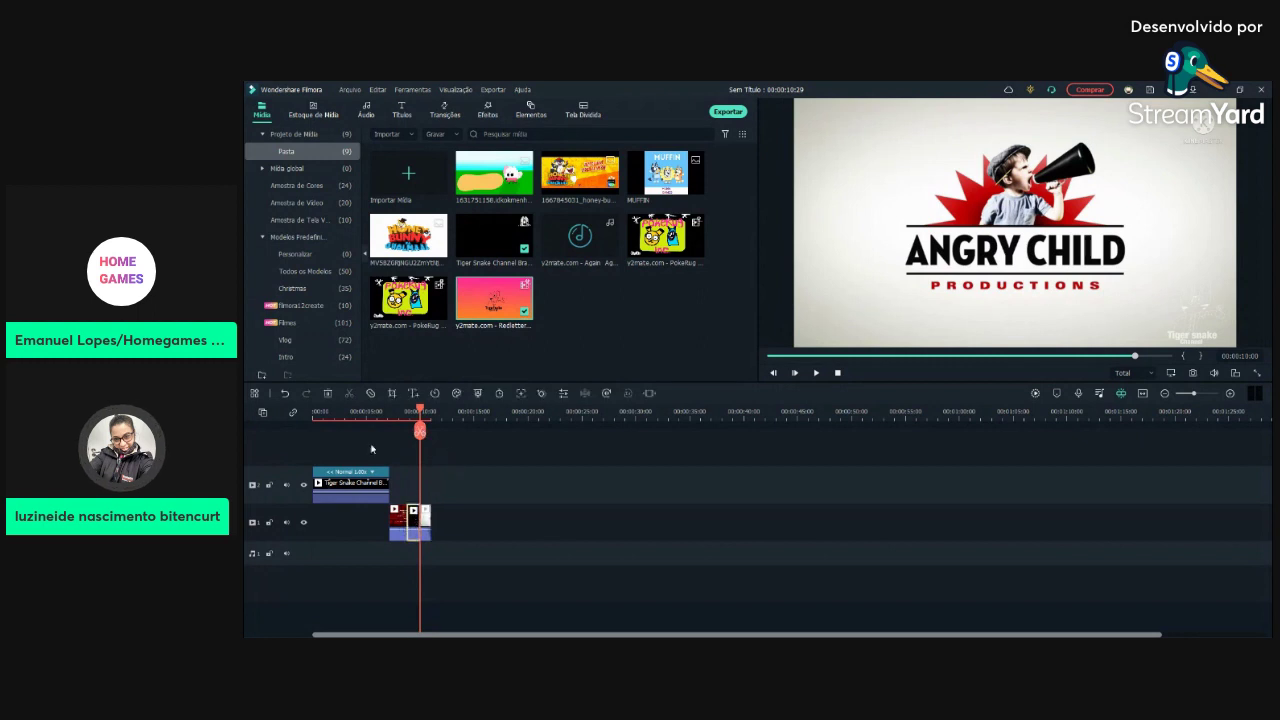
click(330, 394)
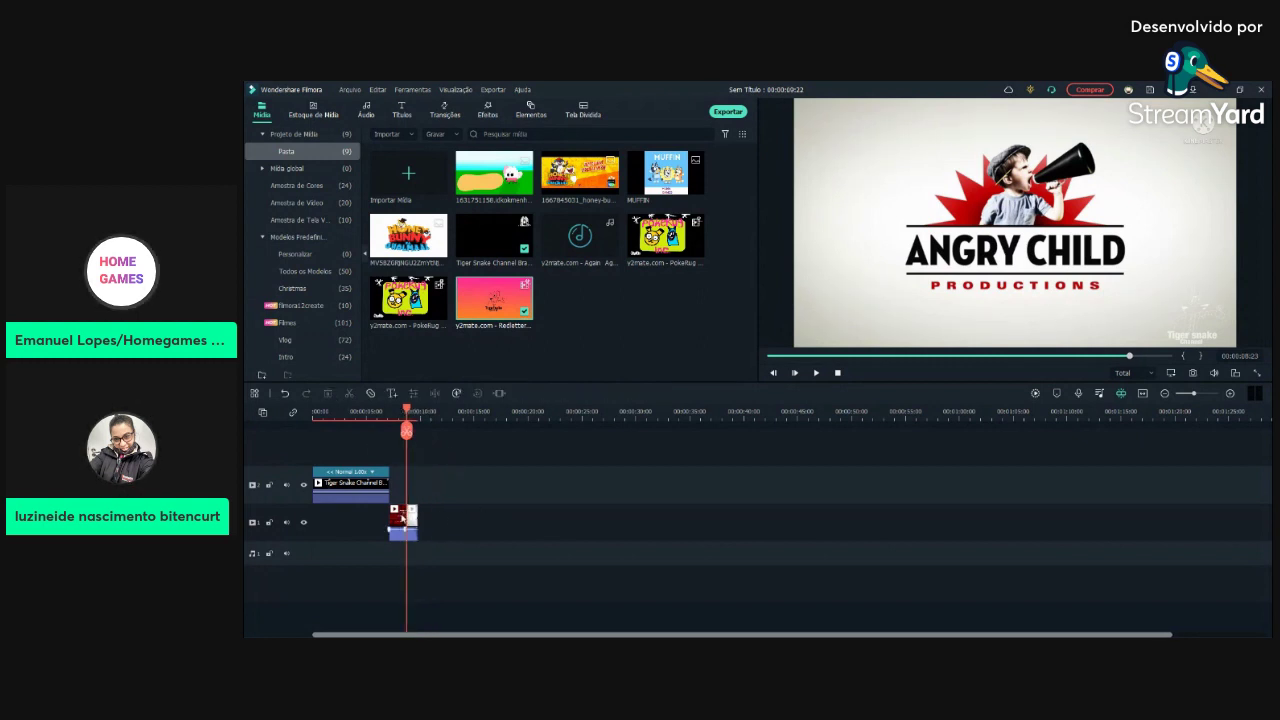
Step: Line up the red credits and Angry Child pieces from the first track's start, extending the Angry Child piece to 00:00:07:06
drag(400, 515, 322, 518)
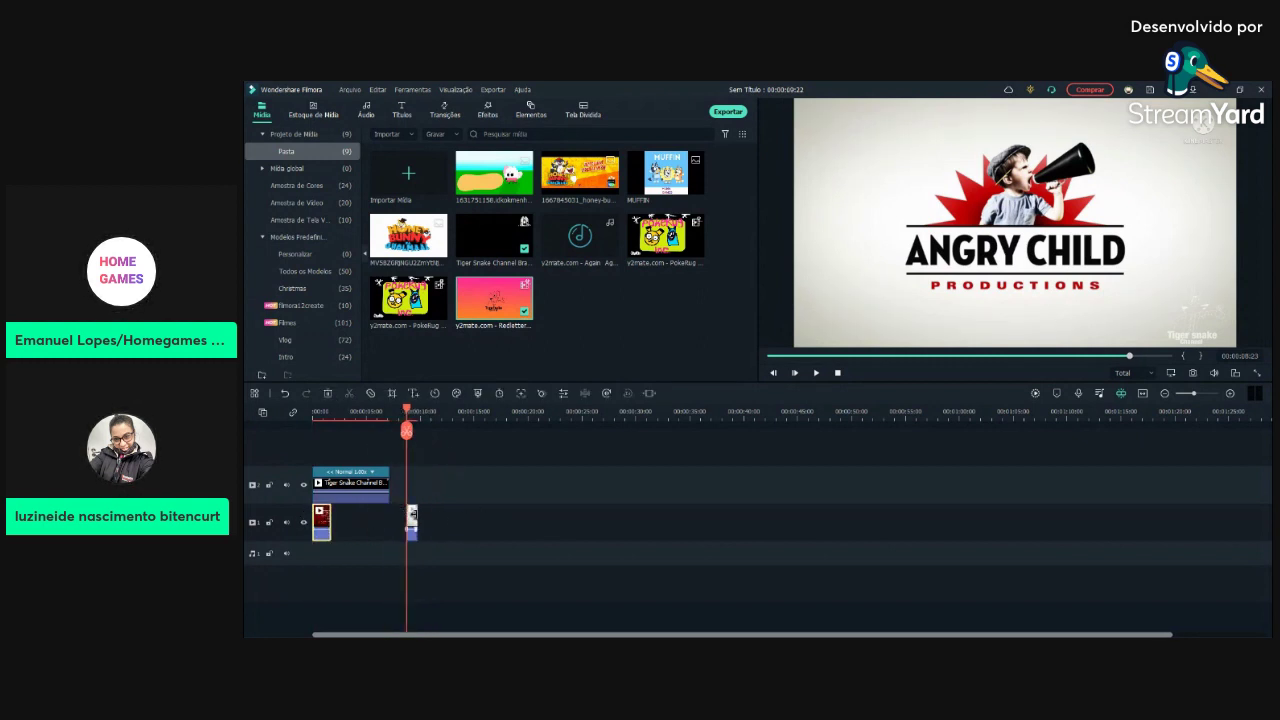
drag(407, 520, 363, 529)
click(538, 522)
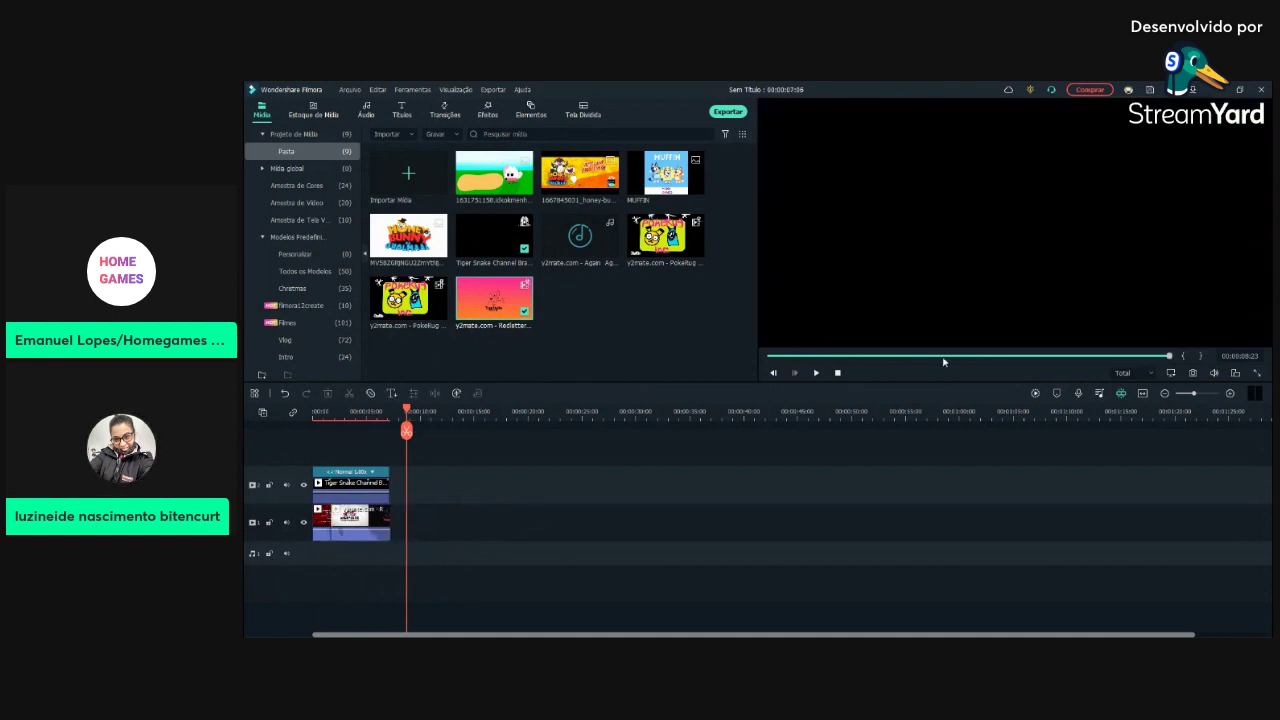
key(Home)
click(325, 527)
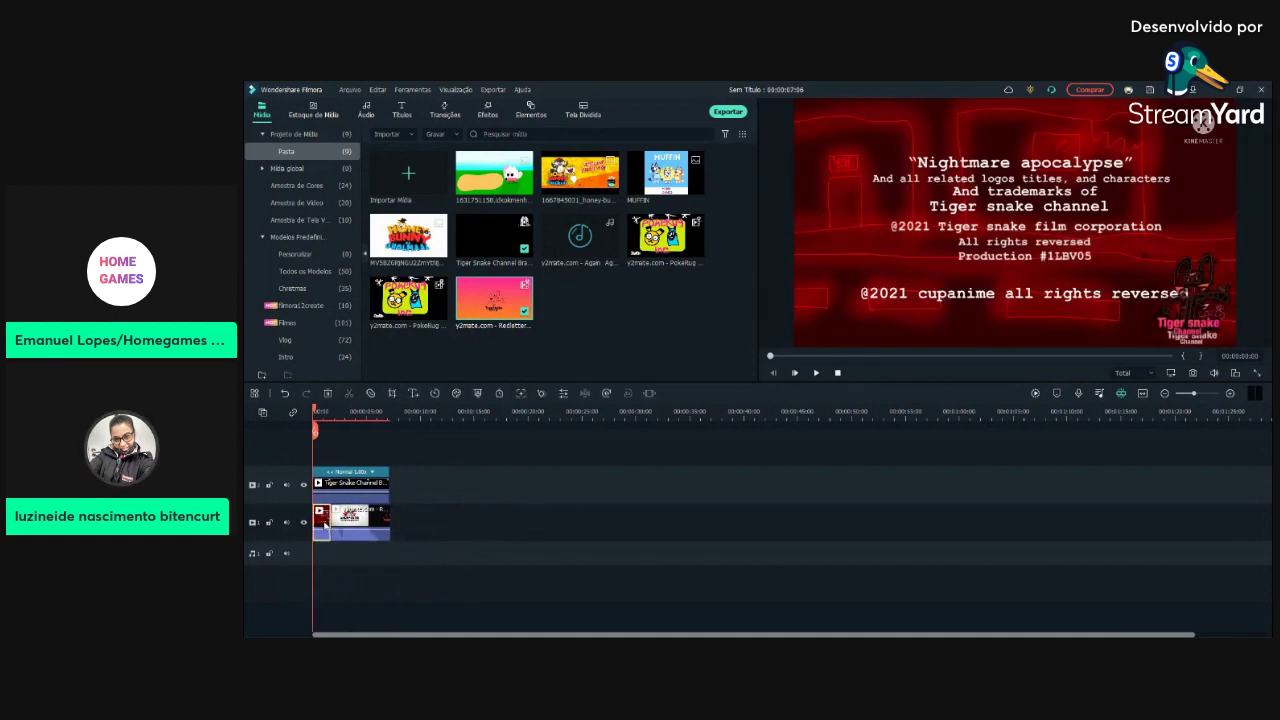
Step: Place the Redletter audio at the start of the audio track, split it at 00:00:03:26 and delete the part behind the cut
drag(580, 235, 422, 544)
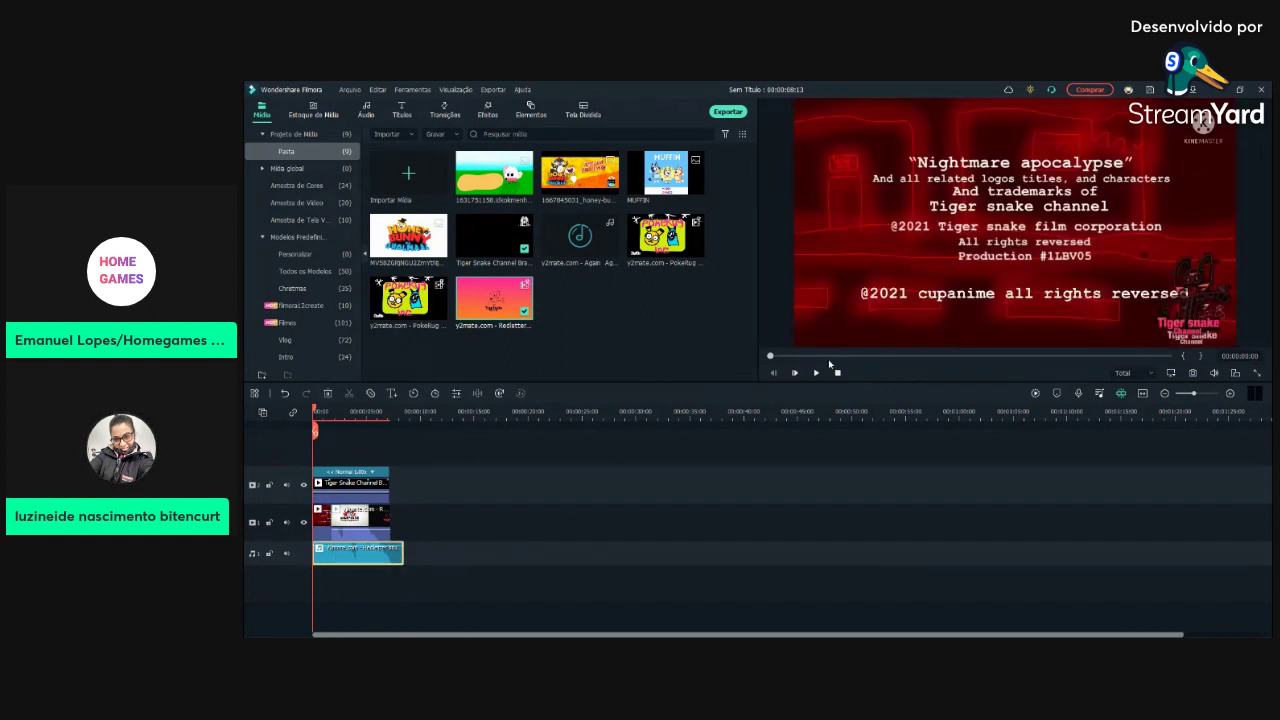
click(795, 370)
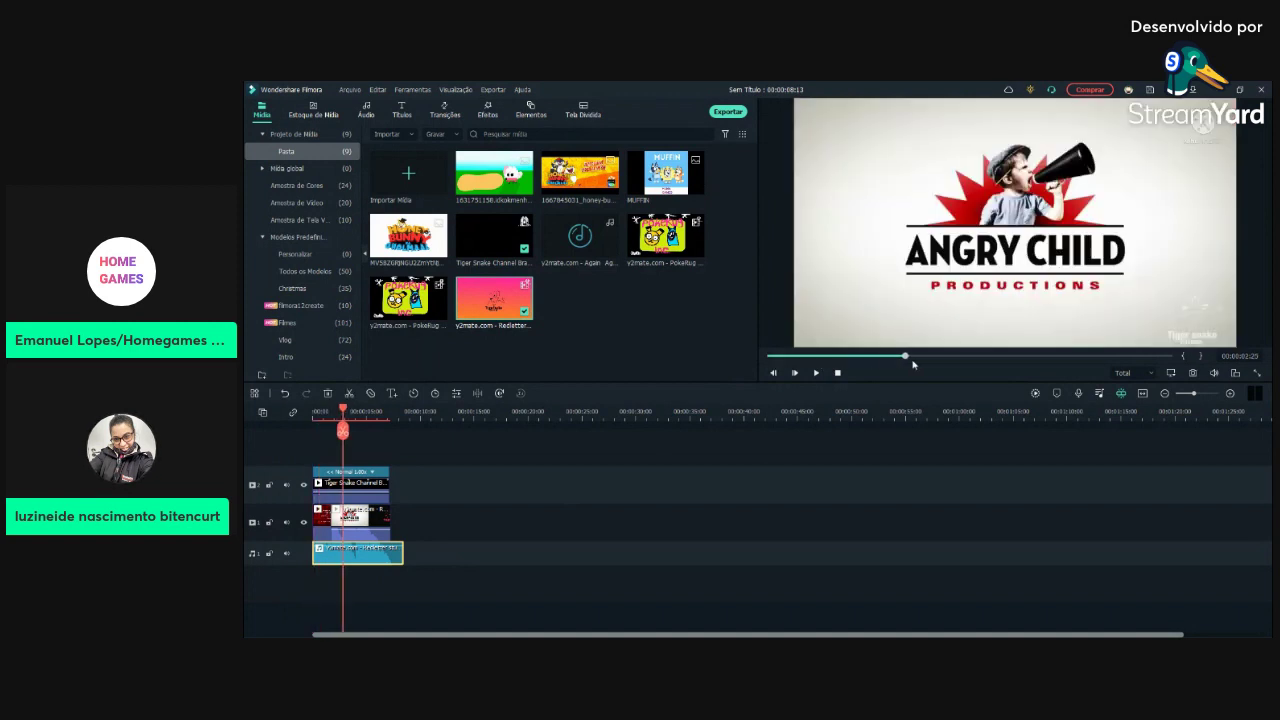
click(354, 431)
click(328, 393)
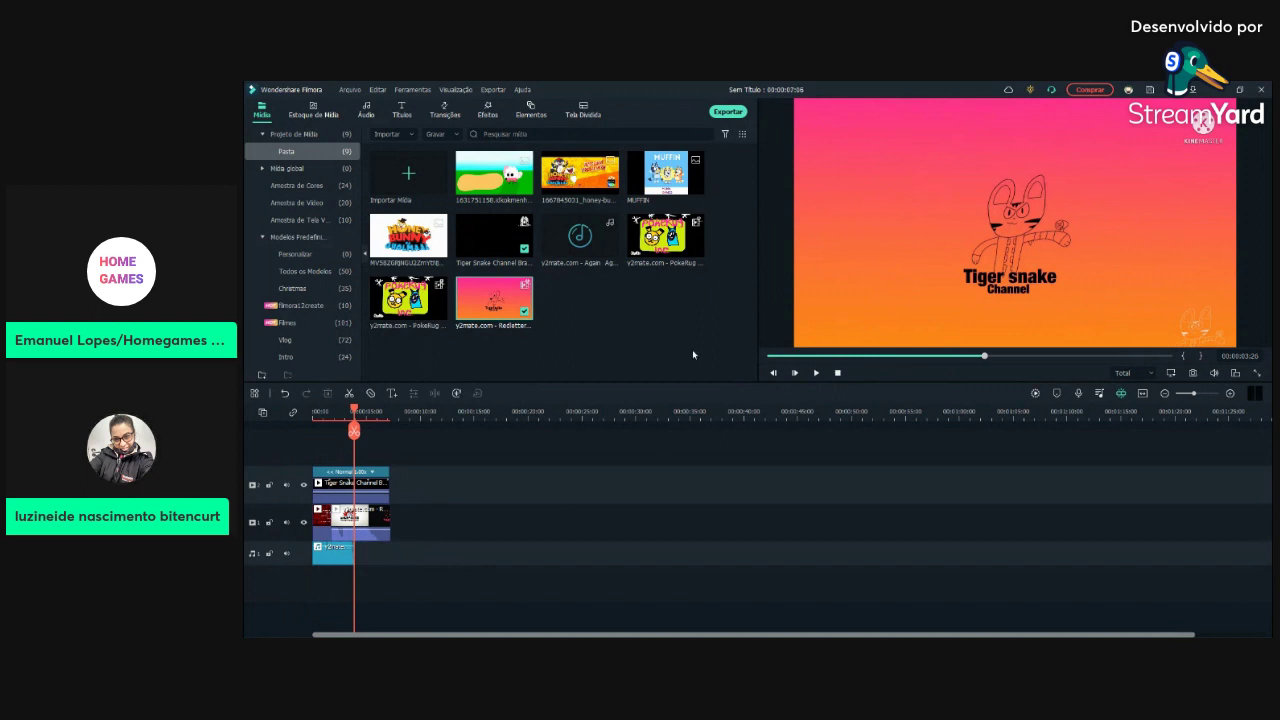
Step: Split the Angry Child piece at 00:00:02:24, where the pink and orange Tiger Snake background begins
click(846, 357)
drag(846, 358, 795, 357)
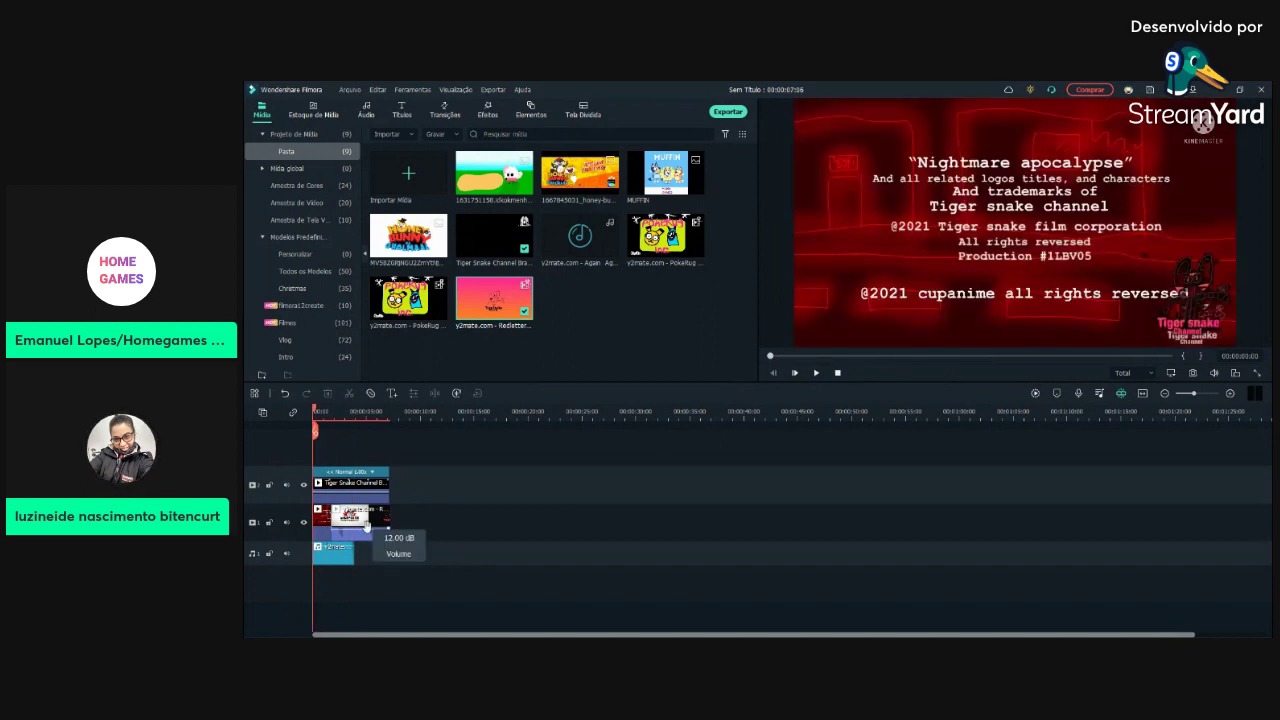
click(816, 372)
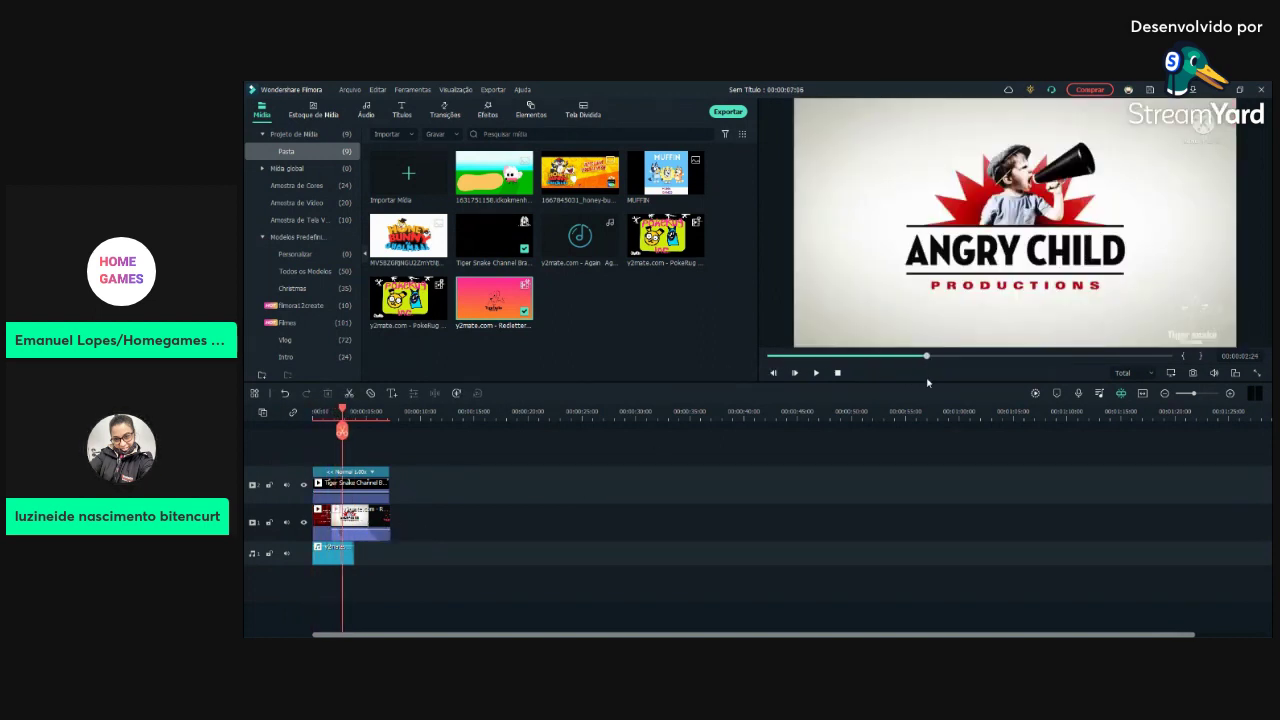
click(357, 527)
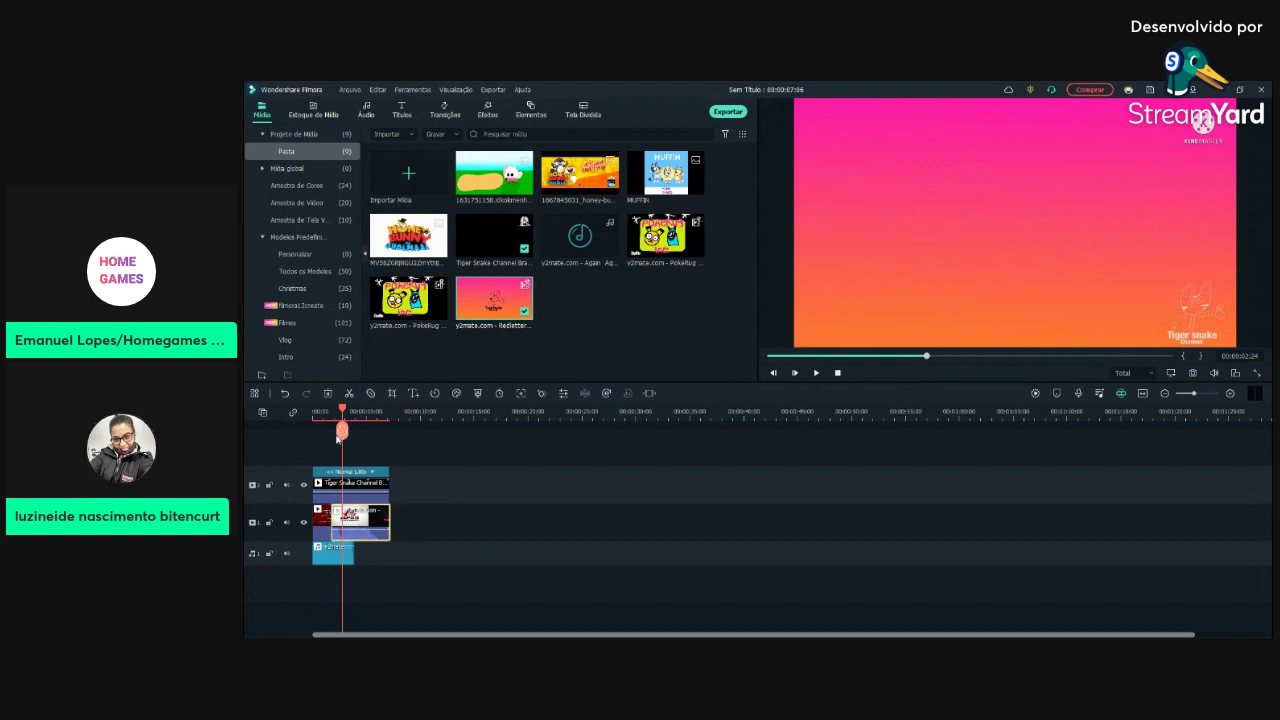
click(342, 445)
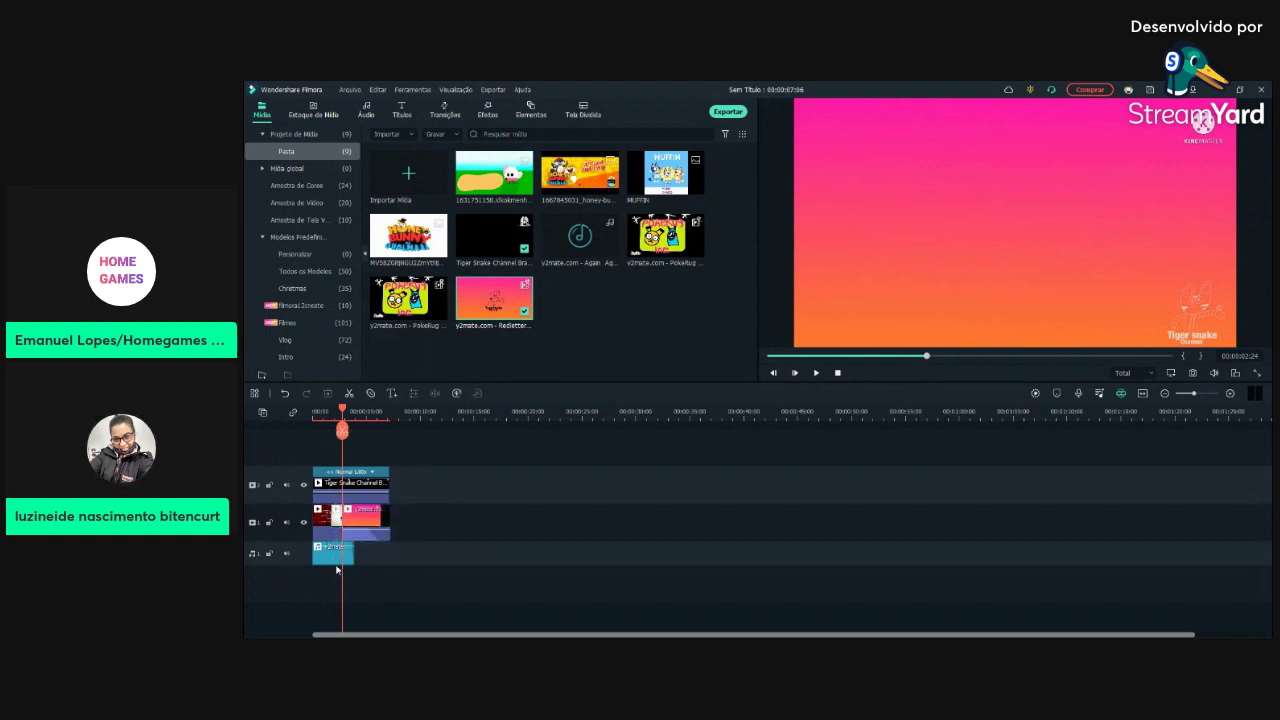
Step: Extend the Tiger Snake Channel overlay clip to a length of 00:00:09:27, keeping it at the start of the timeline
click(791, 358)
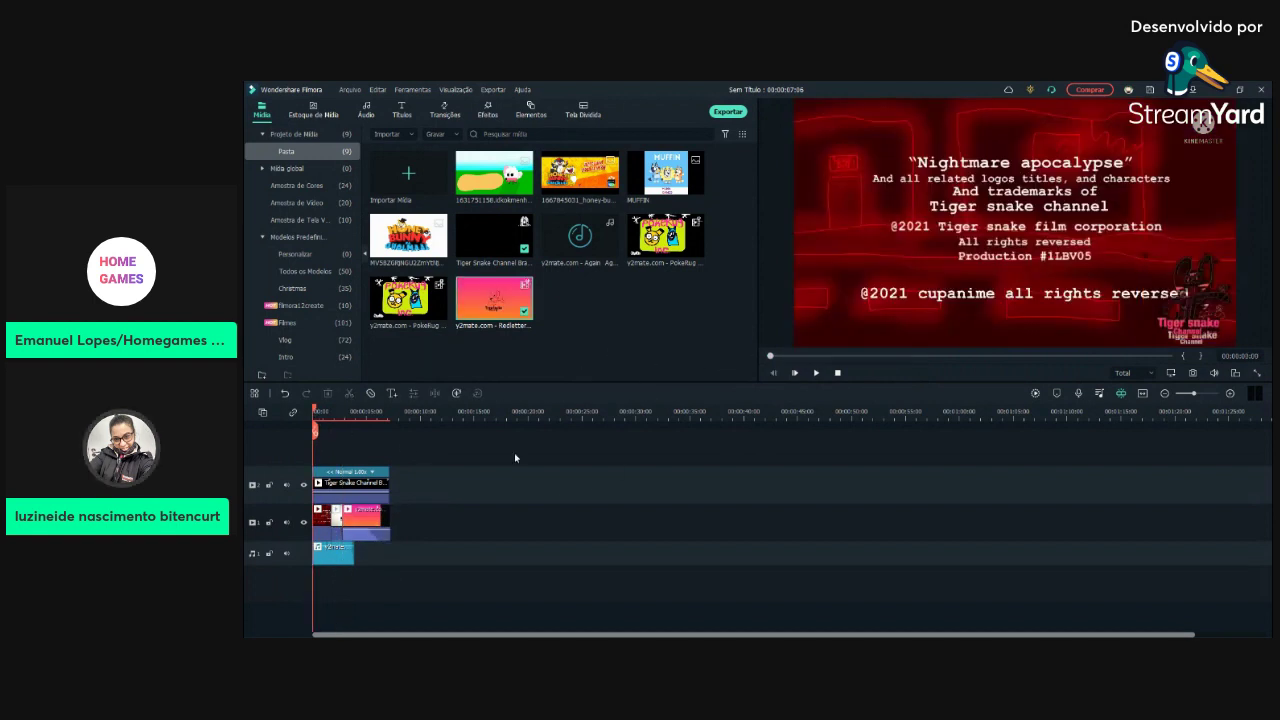
drag(357, 504, 314, 496)
click(800, 444)
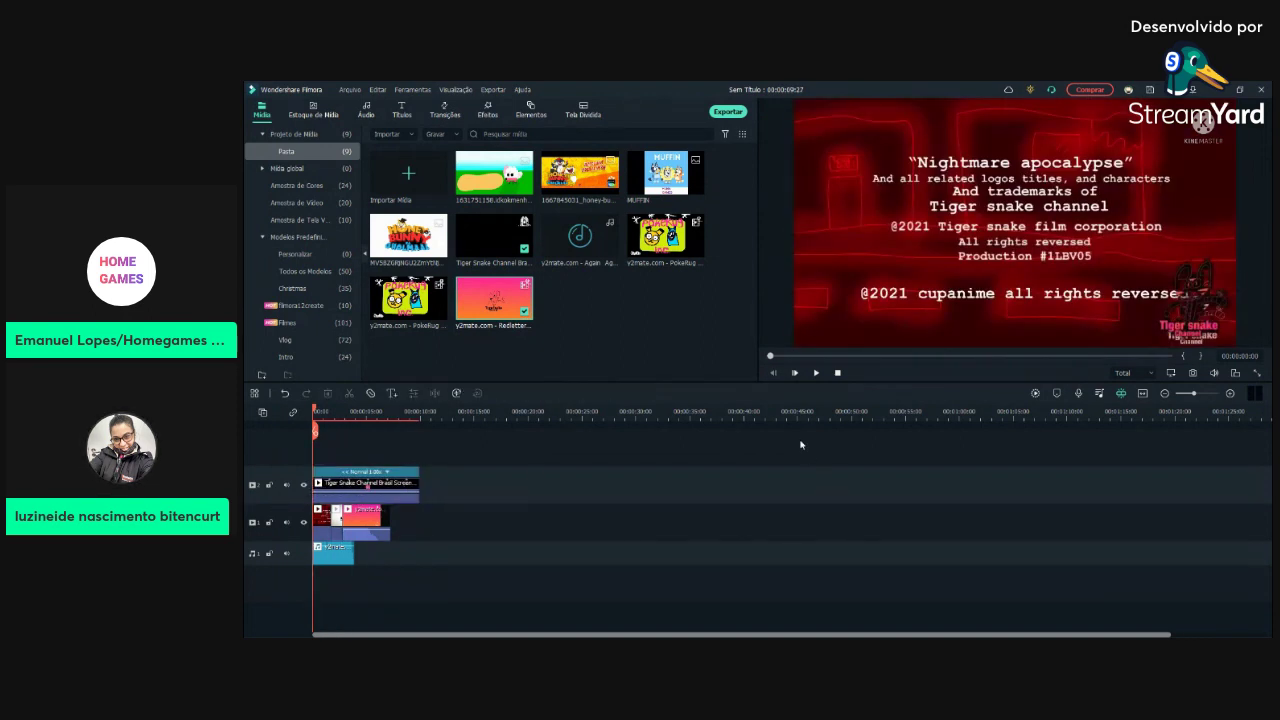
Step: Play the opening briefly and delete the Redletter audio clip from the audio track
click(815, 372)
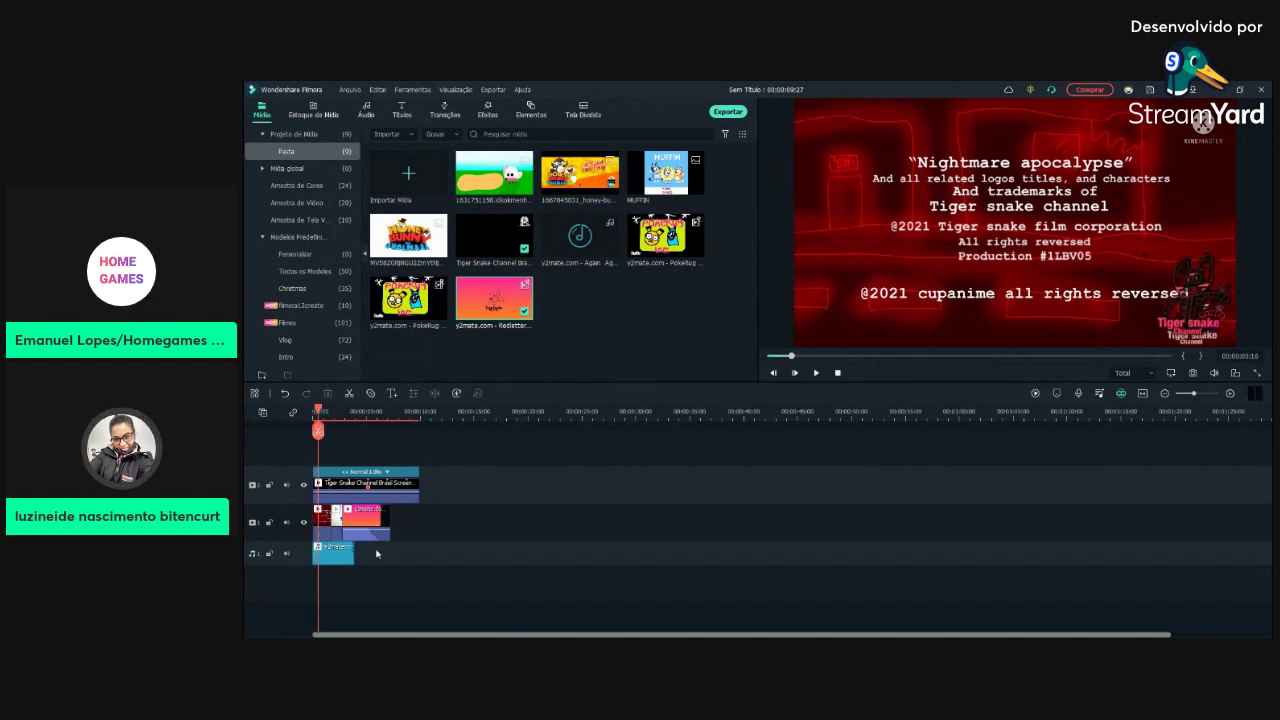
click(334, 556)
click(327, 393)
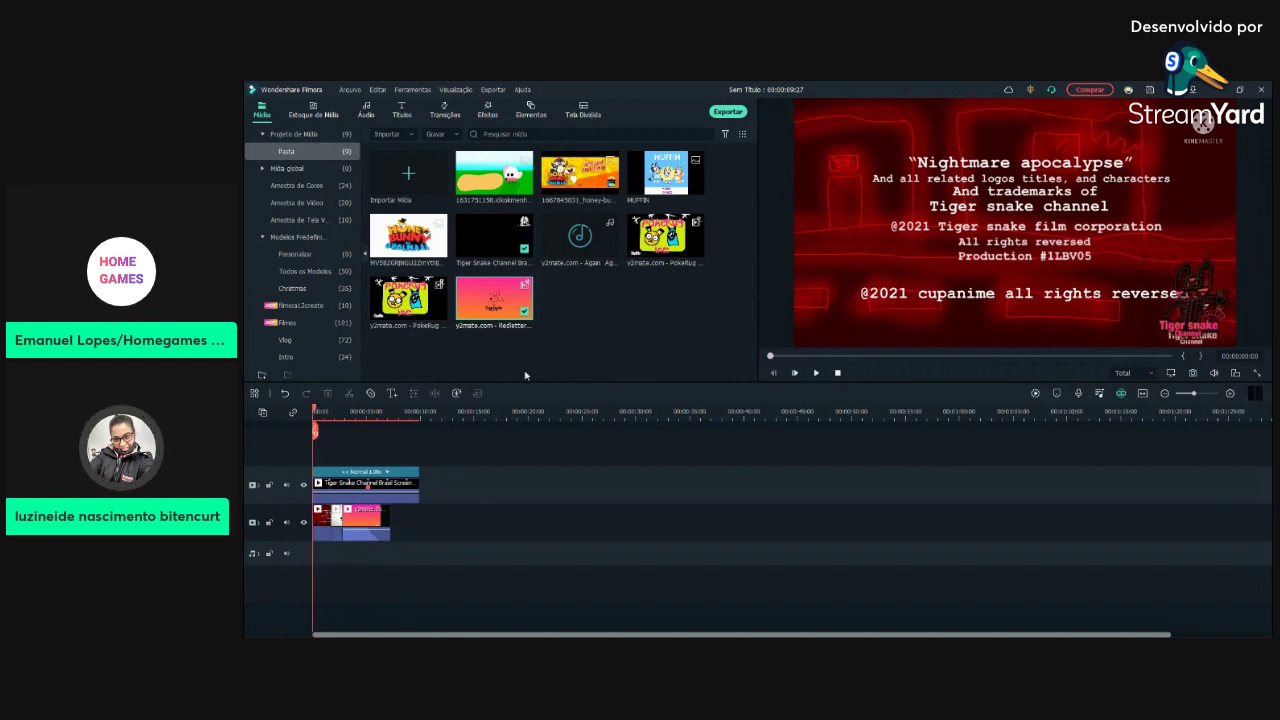
Step: Play the sequence through the Angry Child card and return to the start
click(816, 372)
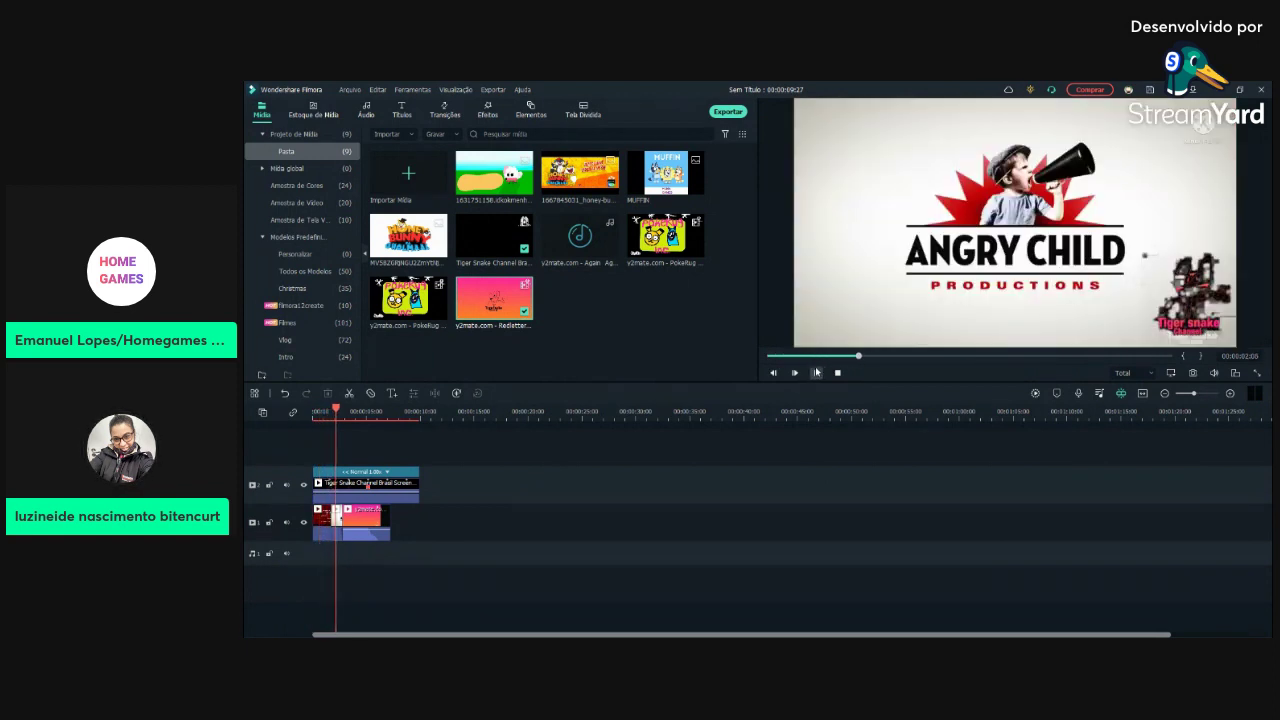
click(816, 372)
click(796, 357)
drag(796, 357, 770, 356)
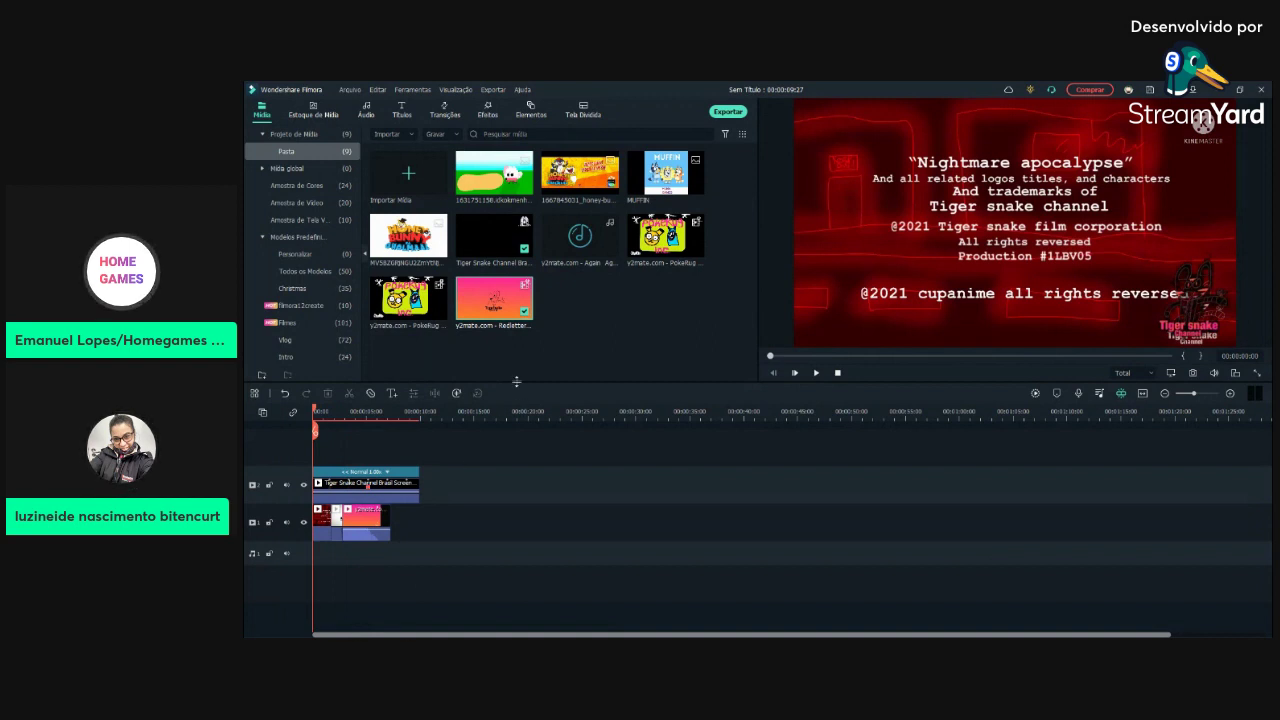
Step: Insert the short PokeRug video between the red credits and Angry Child pieces on the first track and preview the opening
drag(646, 265, 483, 535)
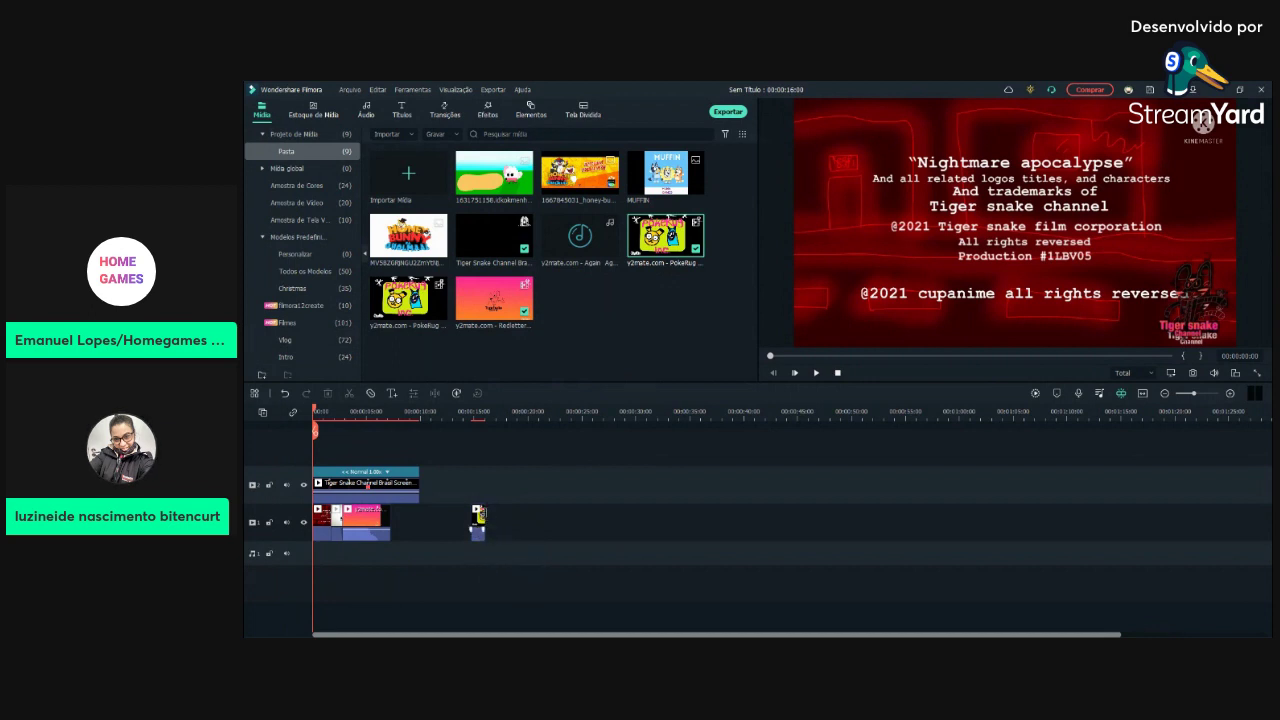
drag(478, 514, 332, 530)
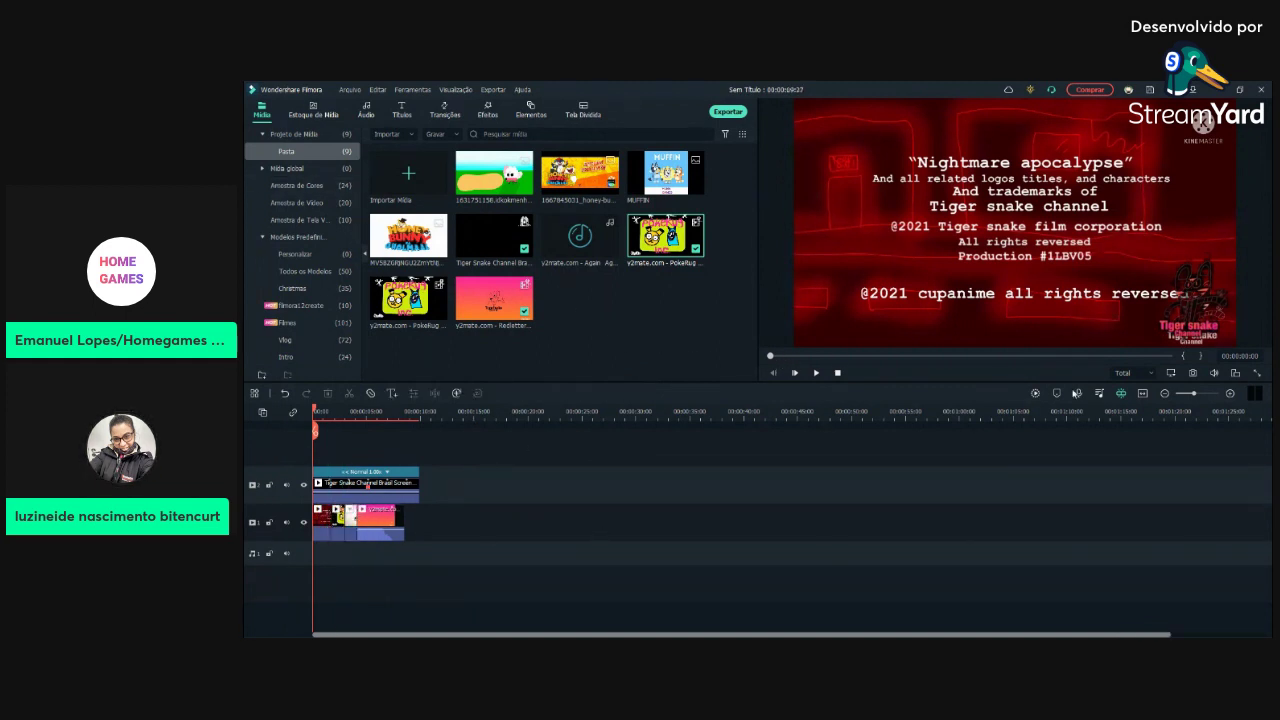
key(space)
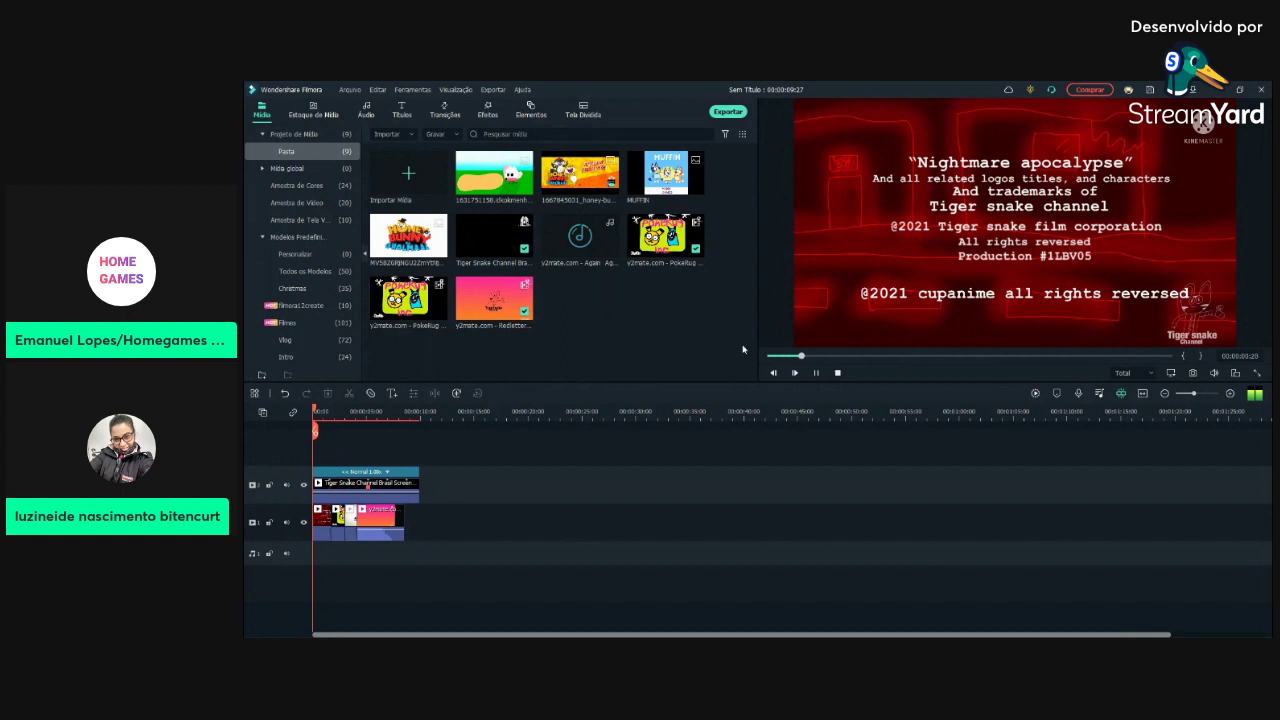
click(494, 298)
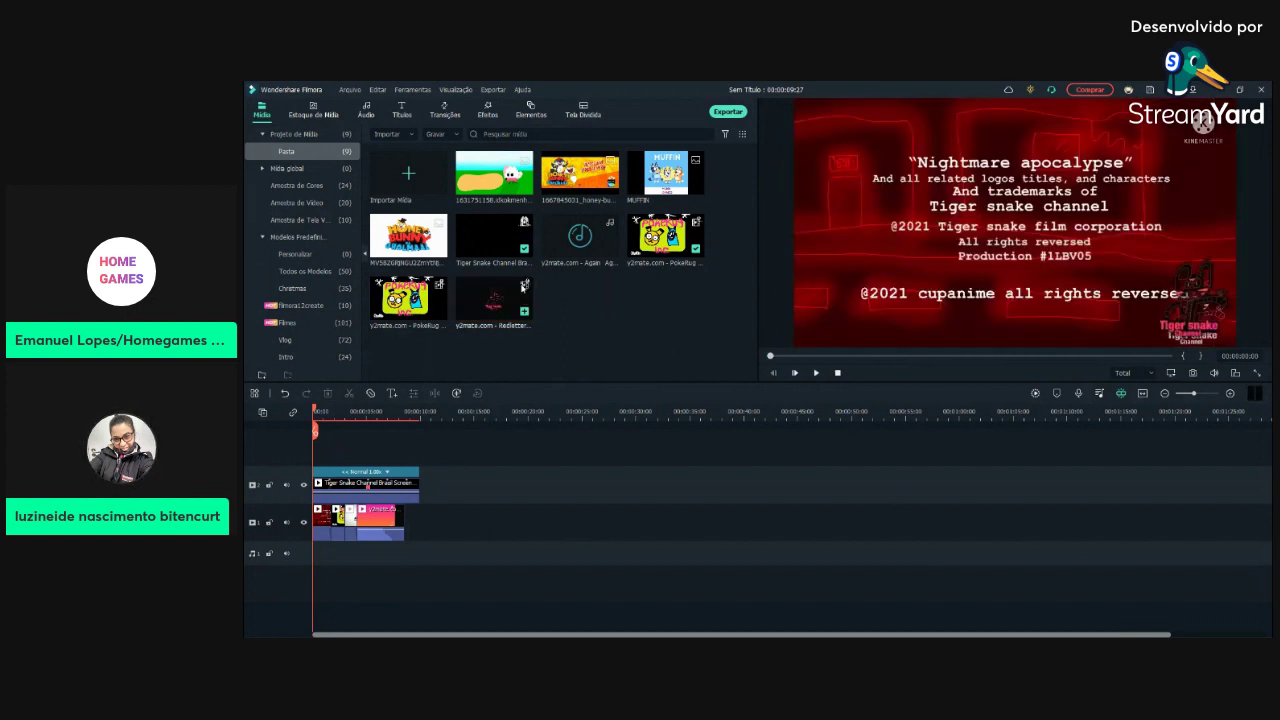
Step: Add another Redletter clip at 00:00:09:27 on the first video track and cut away its red credits portion before 00:00:12:03
drag(495, 305, 431, 543)
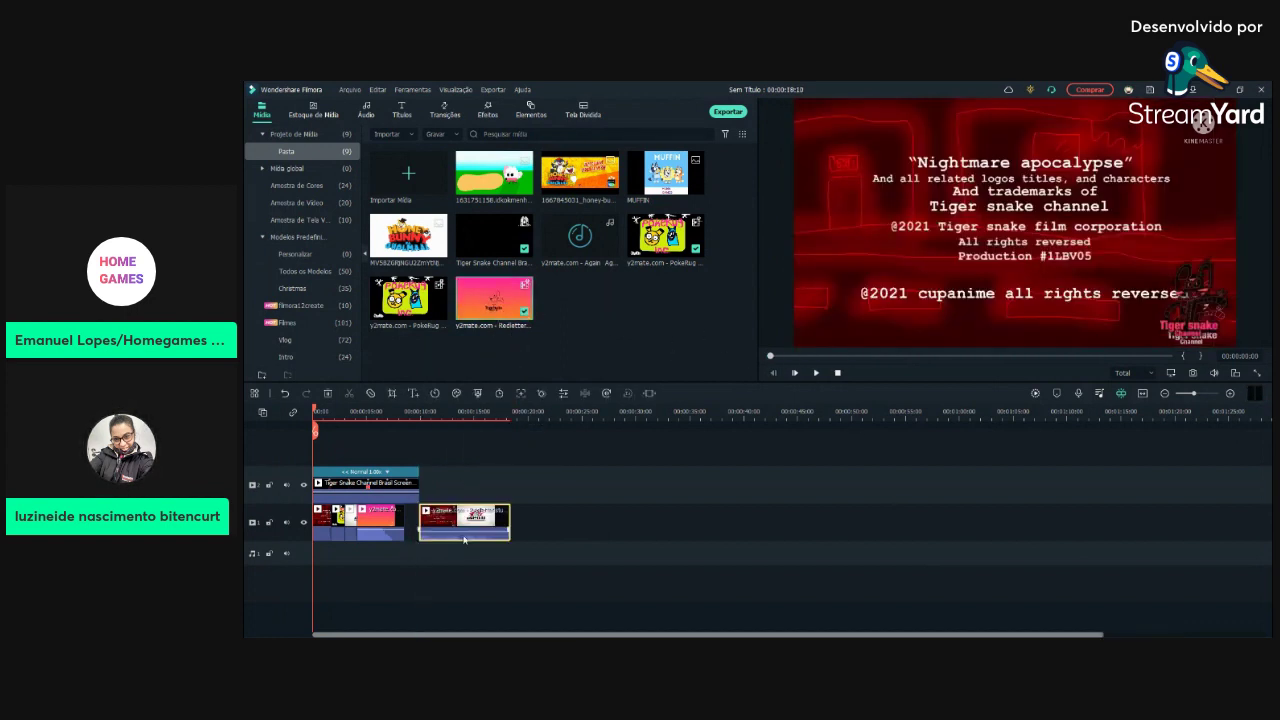
click(712, 383)
drag(816, 356, 985, 358)
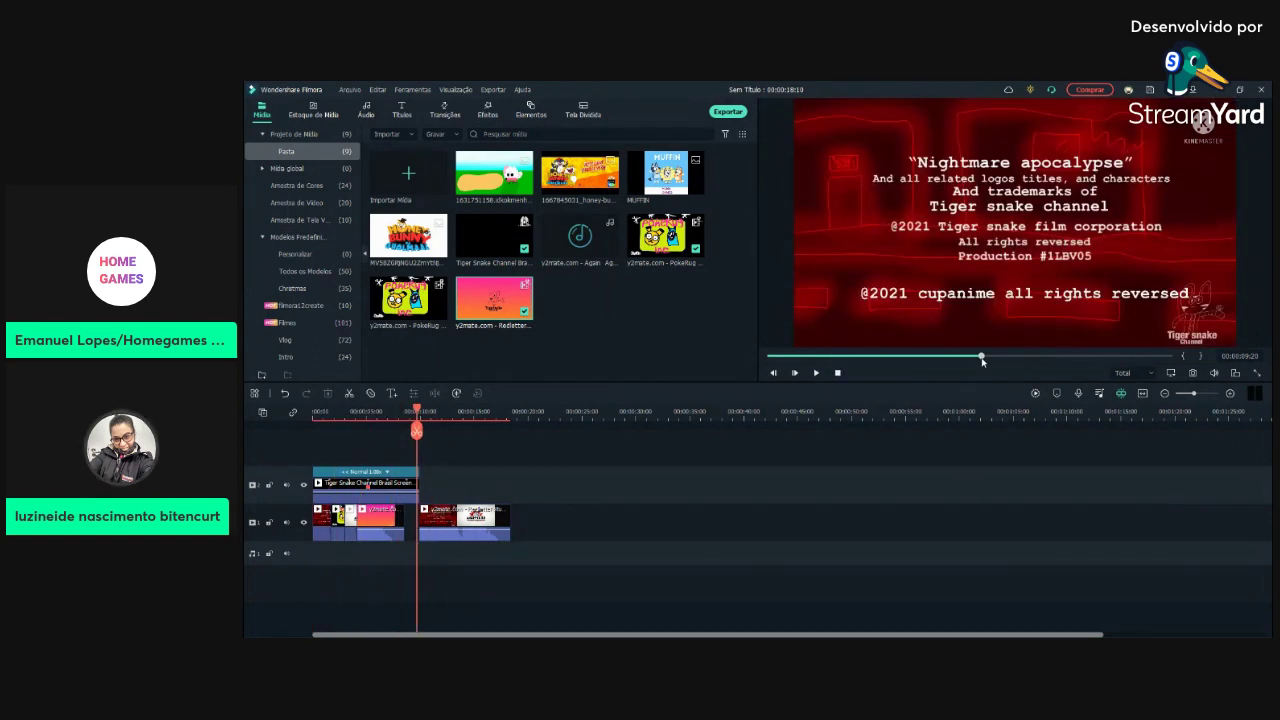
click(816, 372)
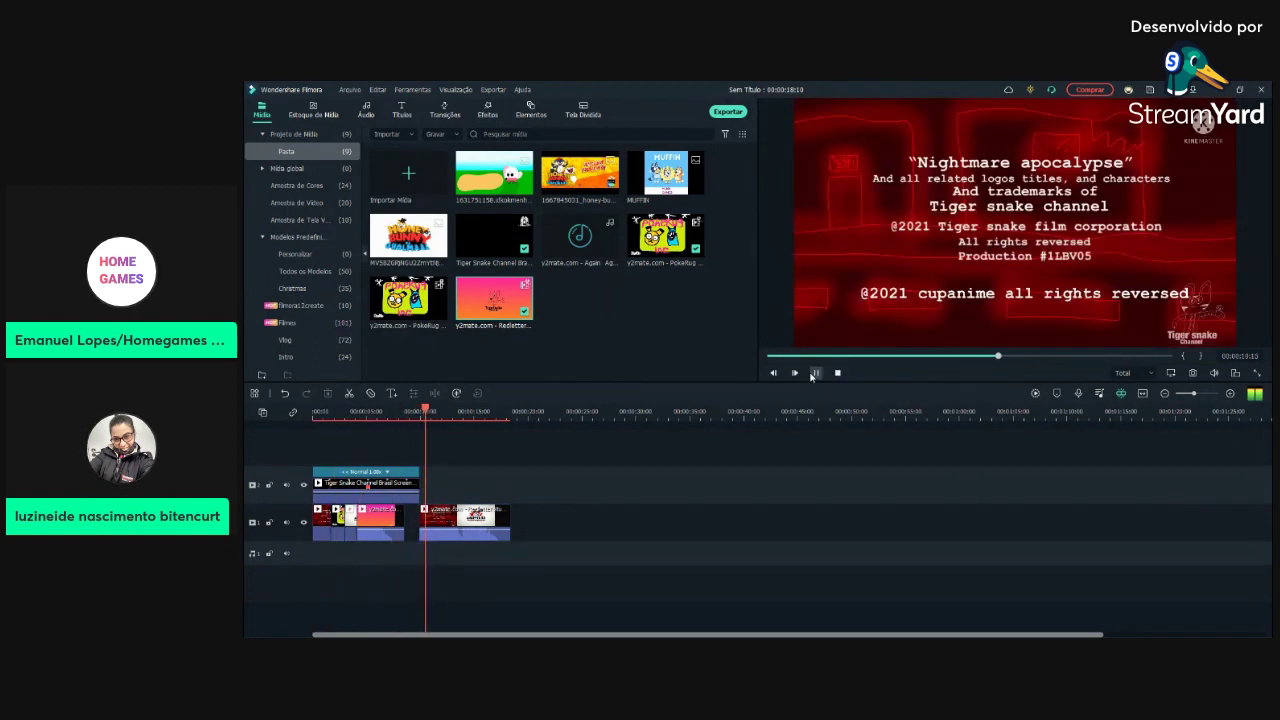
click(816, 372)
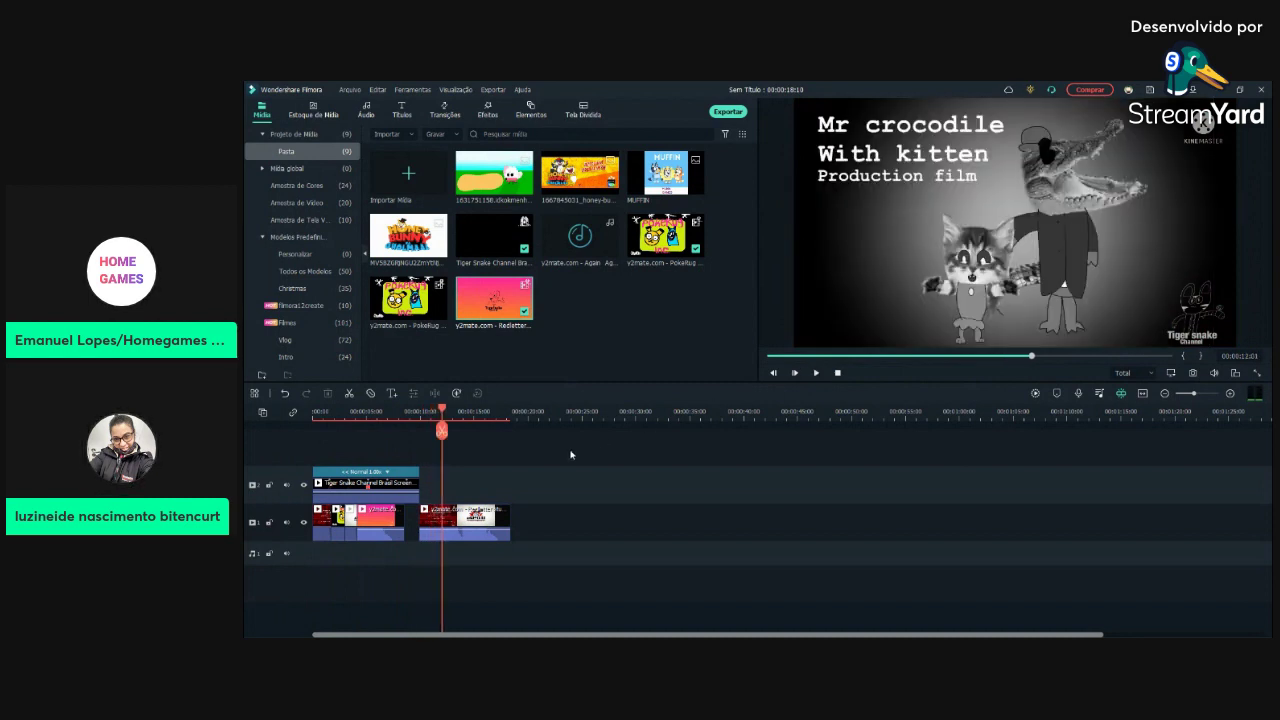
click(437, 510)
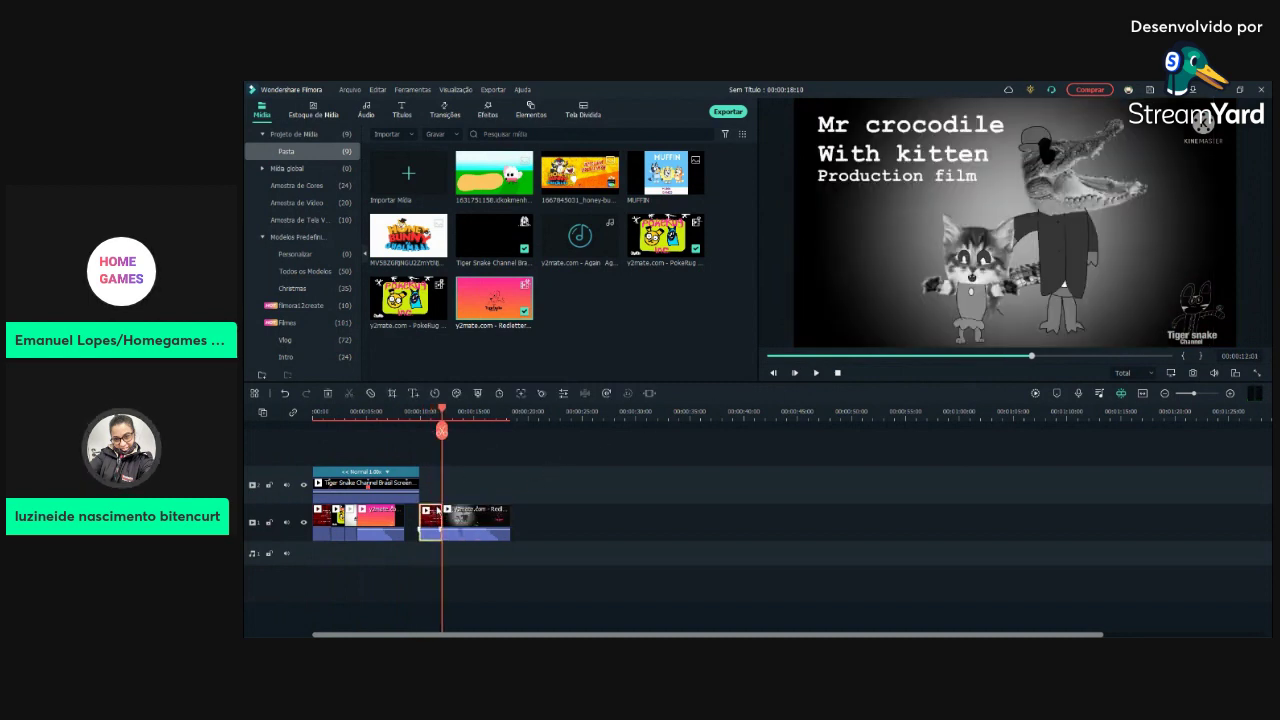
click(327, 393)
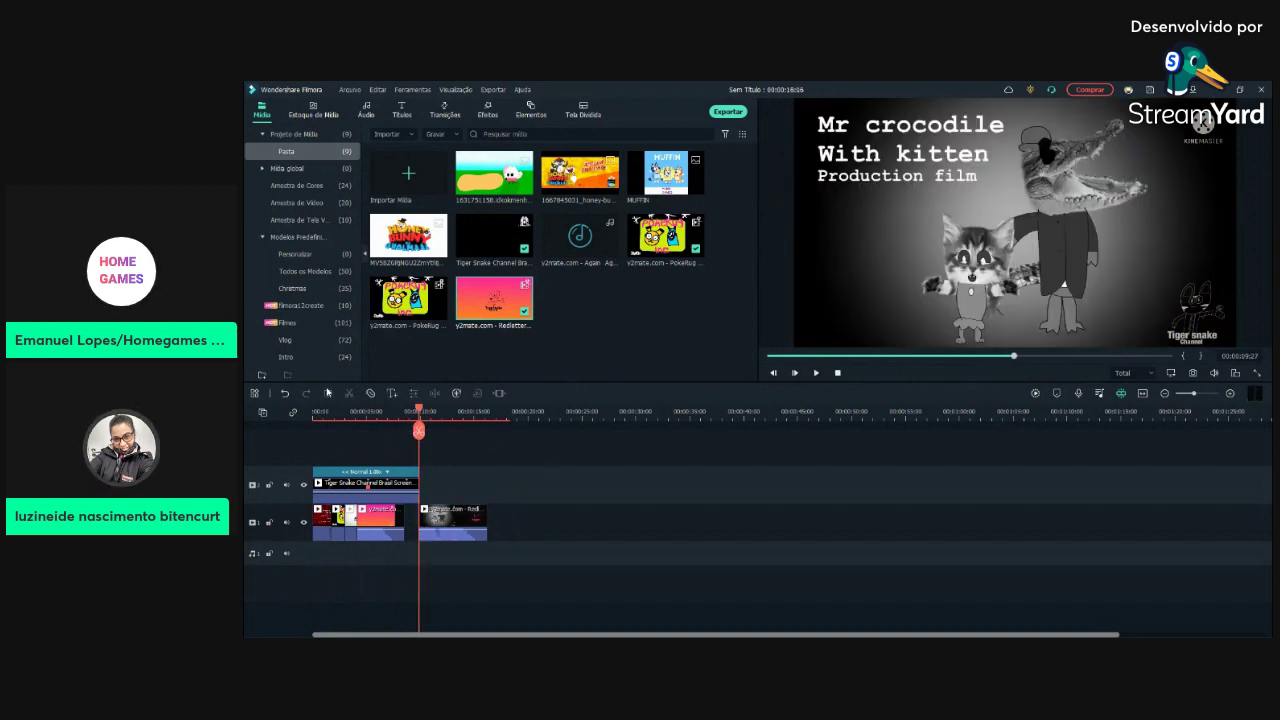
Step: Remove the added clip's pink portion after 00:00:11:24 and keep only the remaining piece's sound on the audio track
click(816, 372)
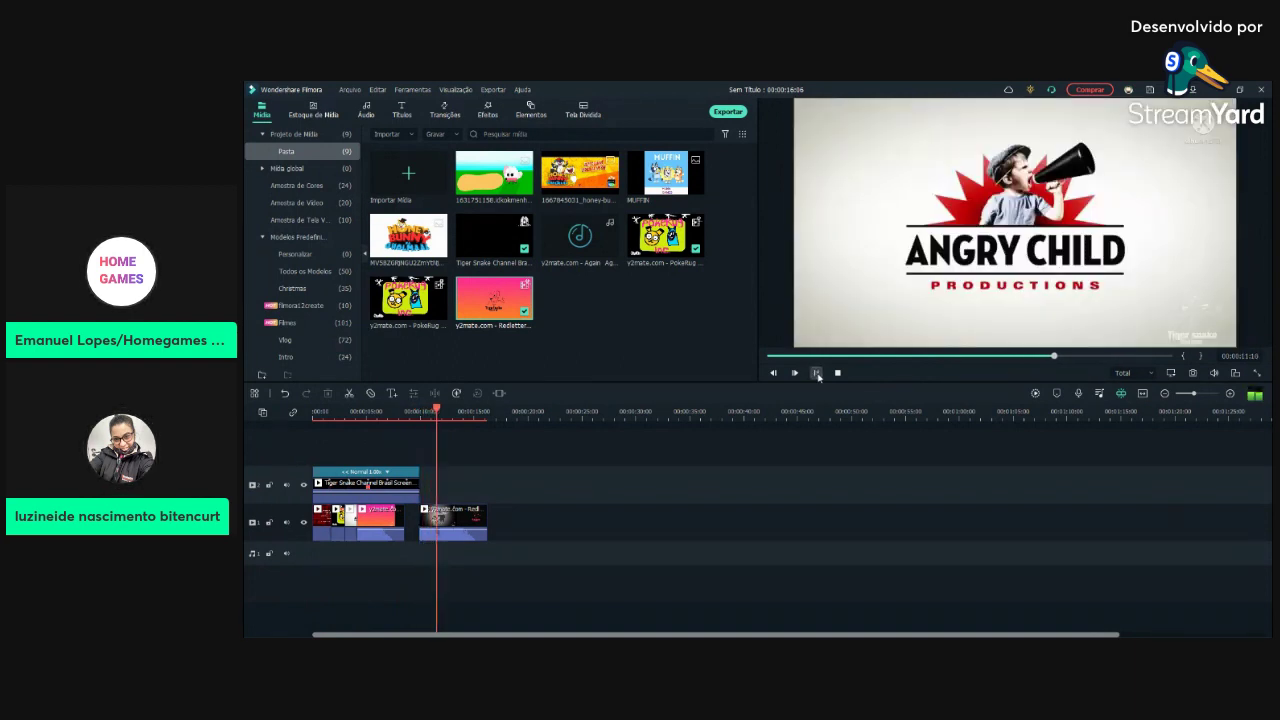
click(816, 372)
click(455, 520)
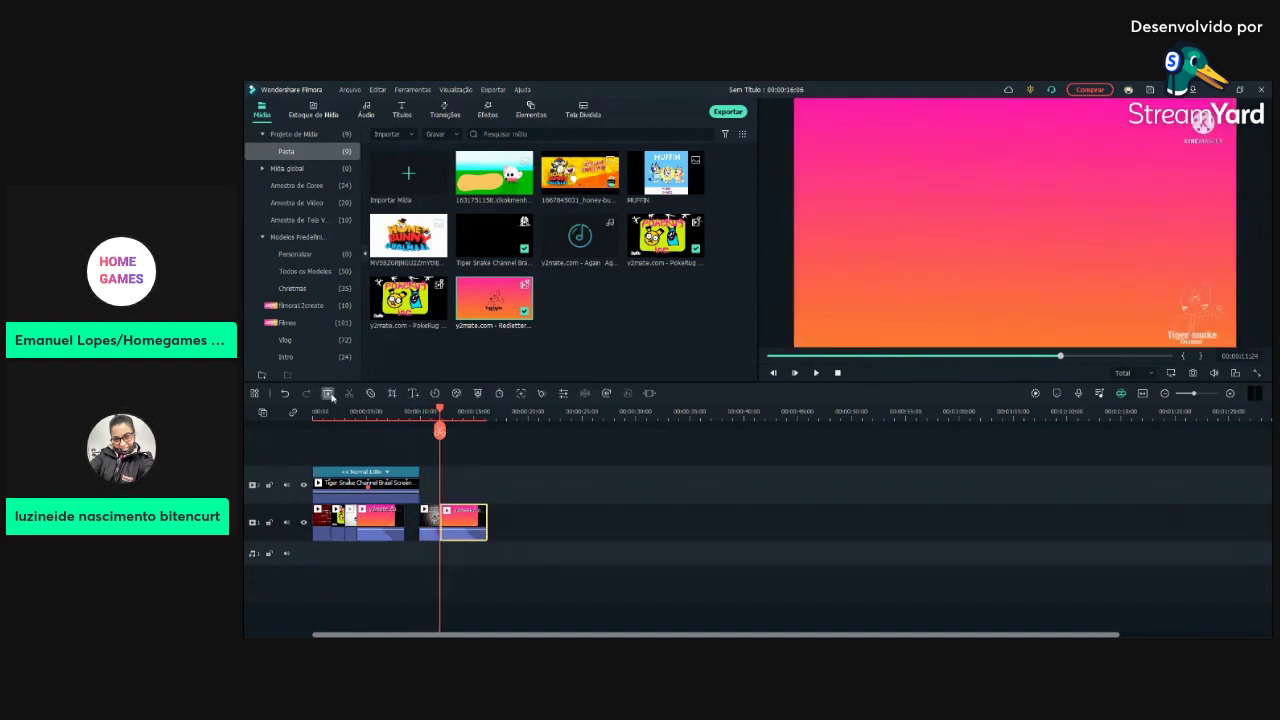
click(328, 393)
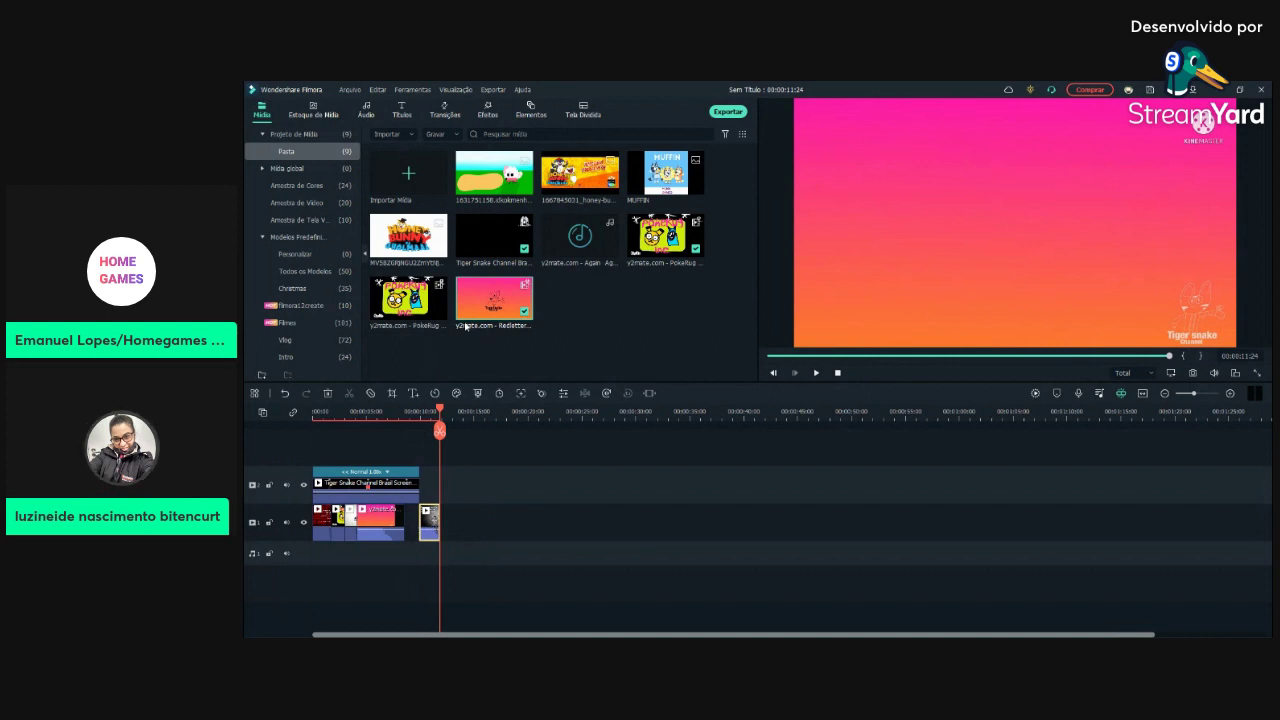
drag(443, 506, 436, 538)
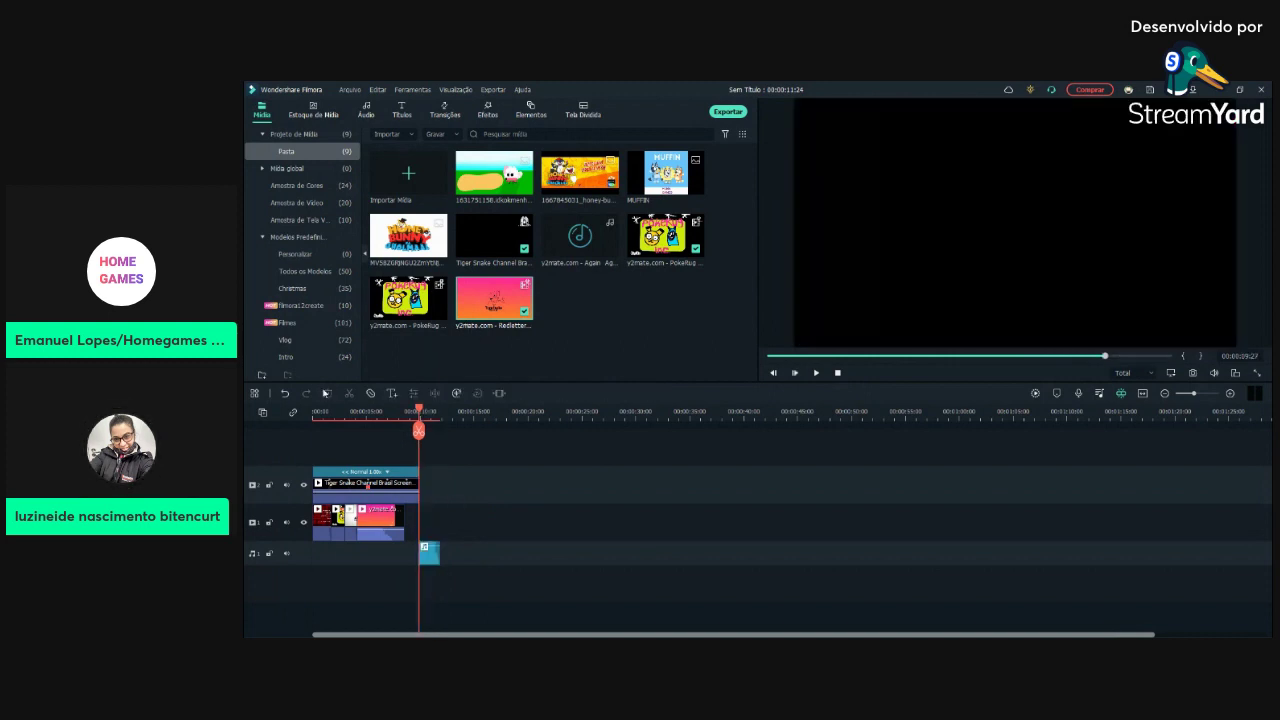
Step: Split the opening Redletter clip at 00:00:00:24, delete its first part and move the remainder to the timeline's start
drag(970, 357, 787, 381)
click(791, 376)
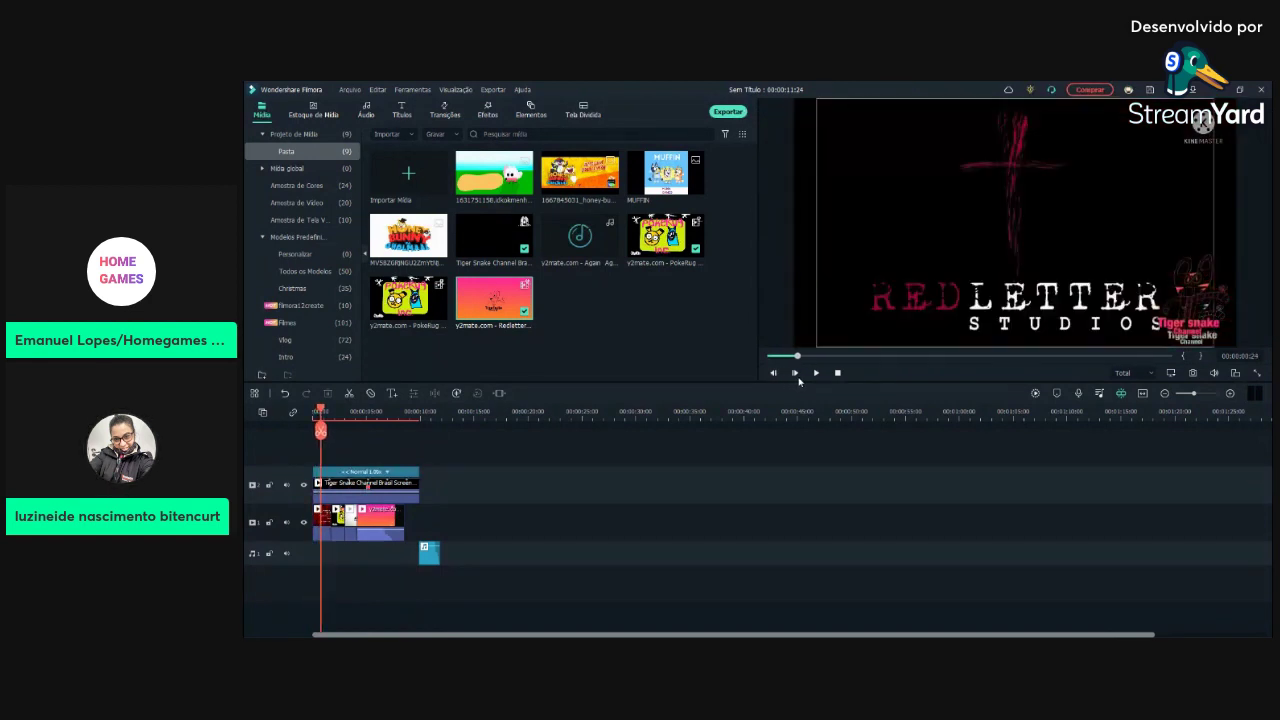
click(320, 528)
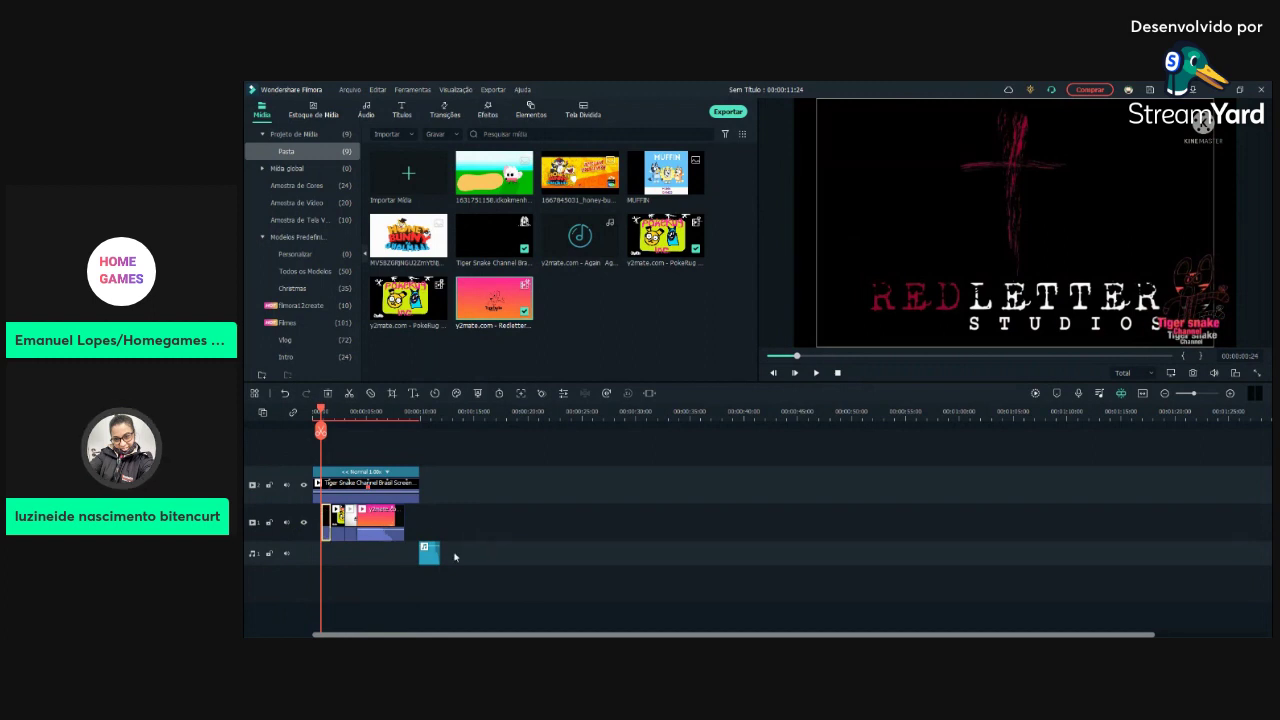
key(Delete)
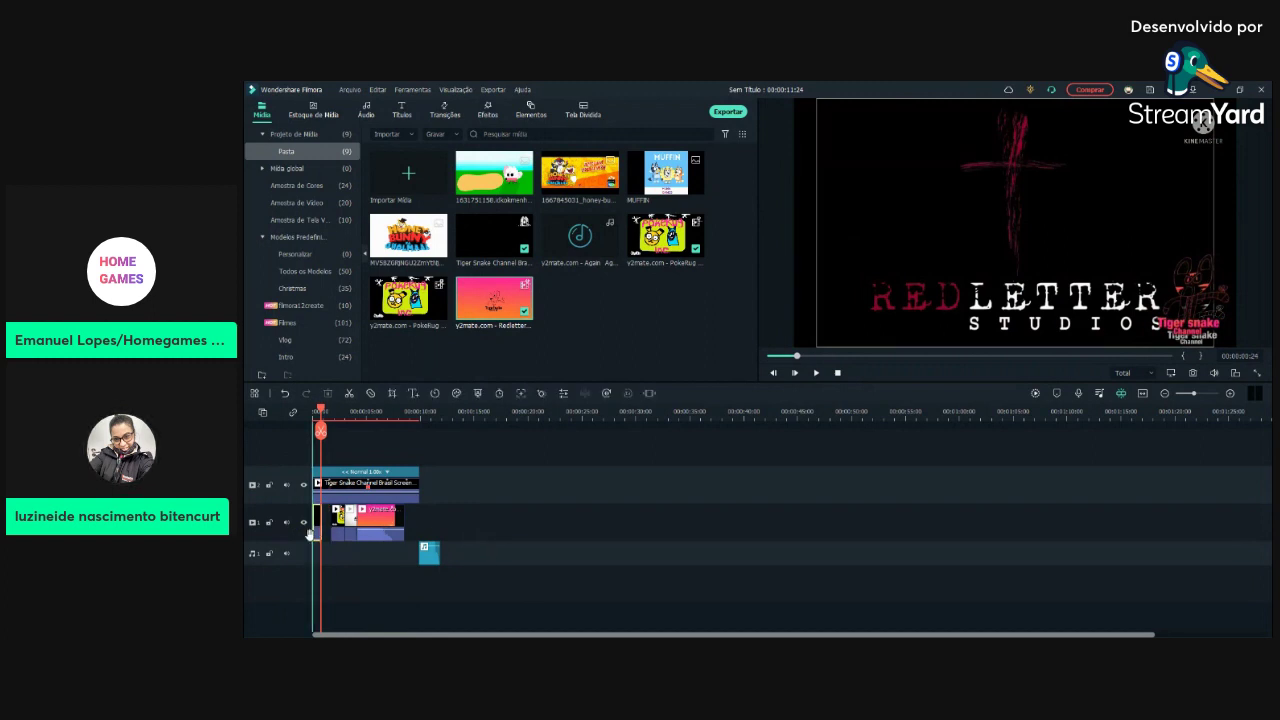
Step: Shift the PokeRug, Angry Child and pink Tiger Snake clips earlier on the first track to close the gaps between them
click(336, 535)
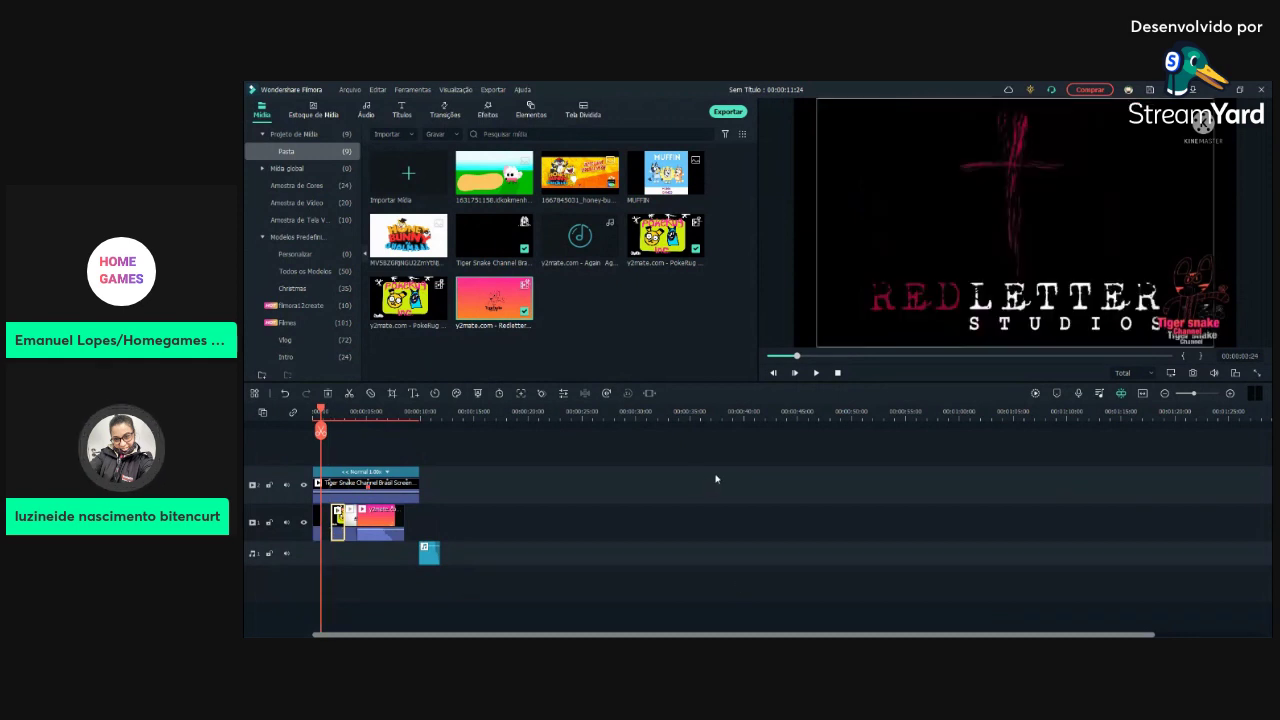
click(775, 373)
click(773, 372)
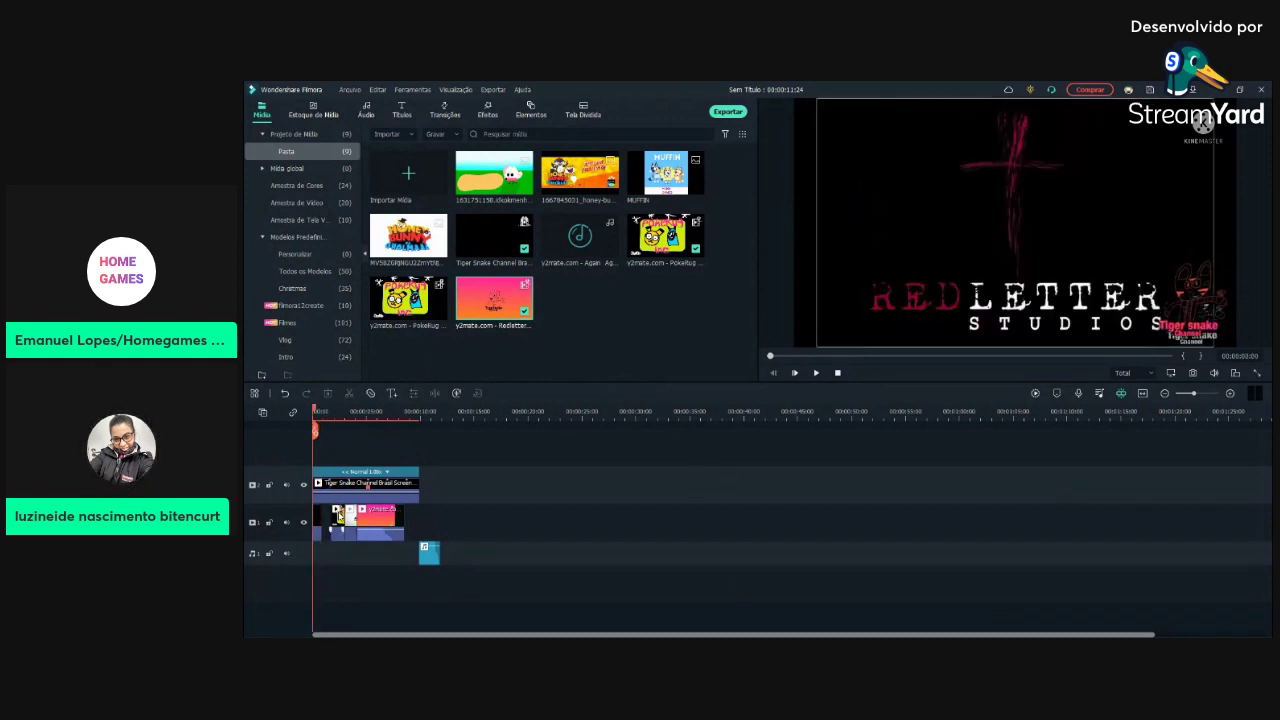
drag(338, 515, 328, 515)
click(351, 521)
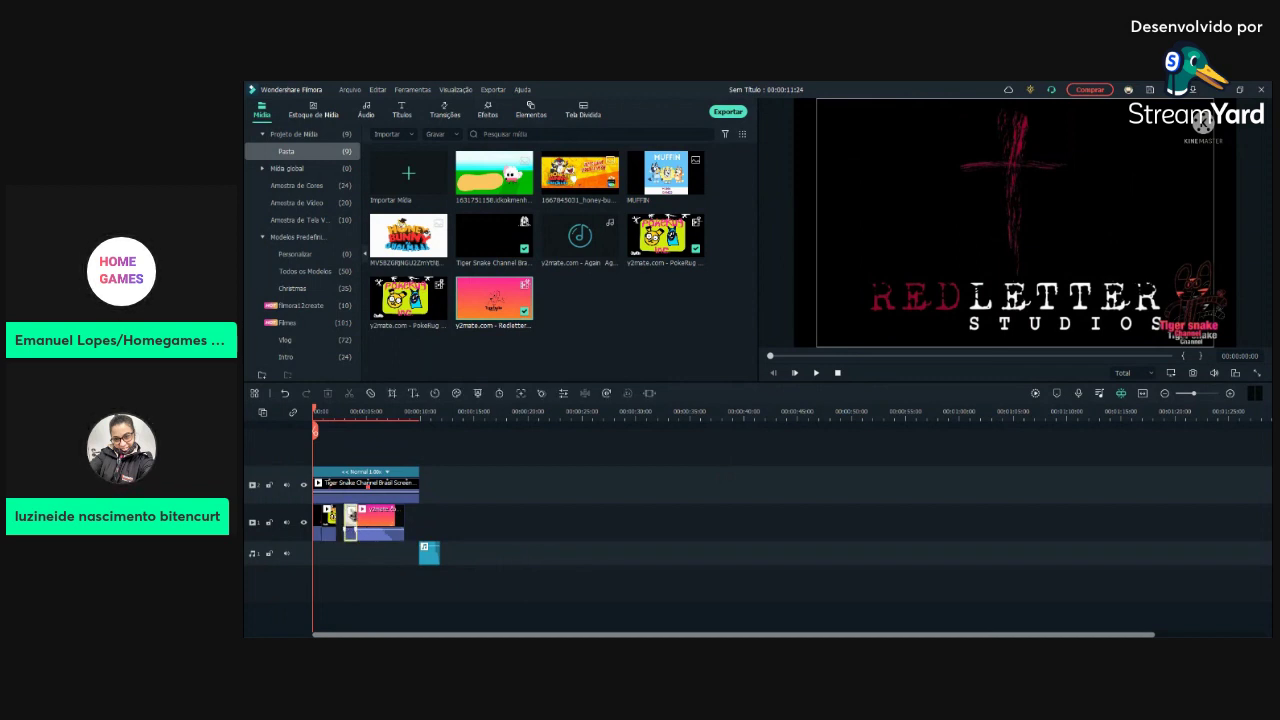
click(378, 518)
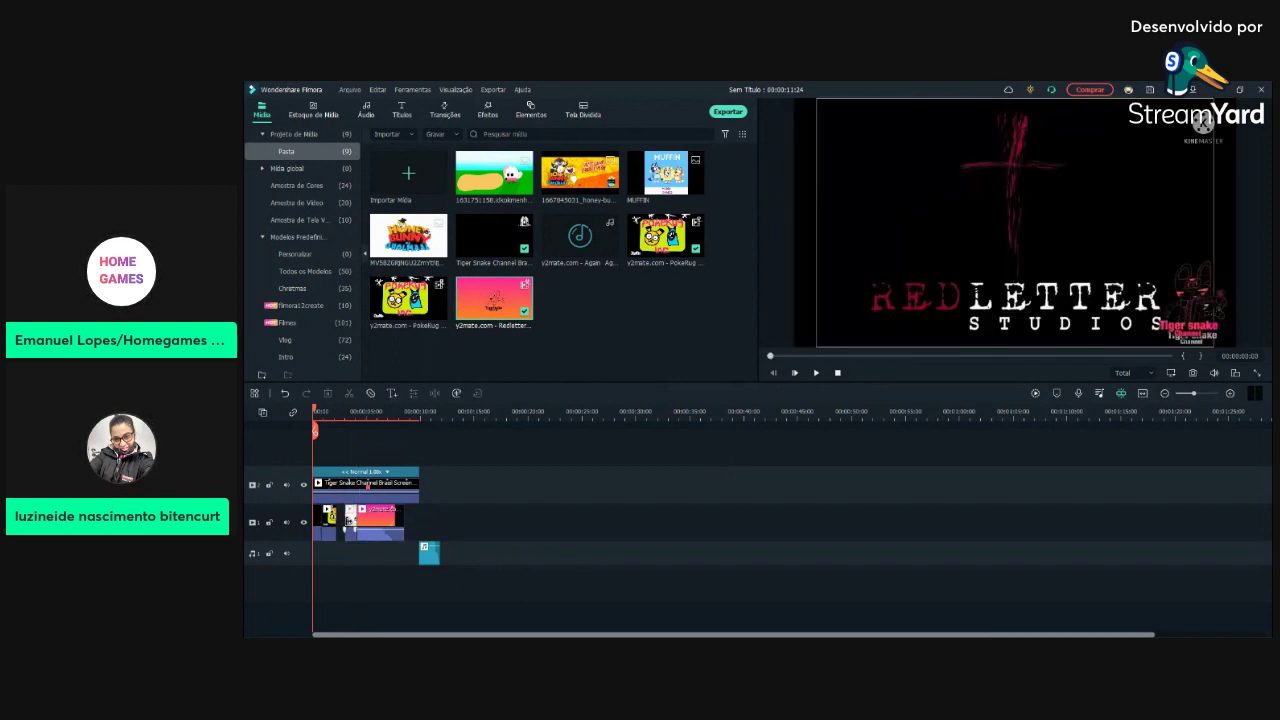
drag(351, 520, 322, 555)
Step: Move the extracted audio clip to the start of the timeline and preview the opening through the Angry Child card
click(427, 555)
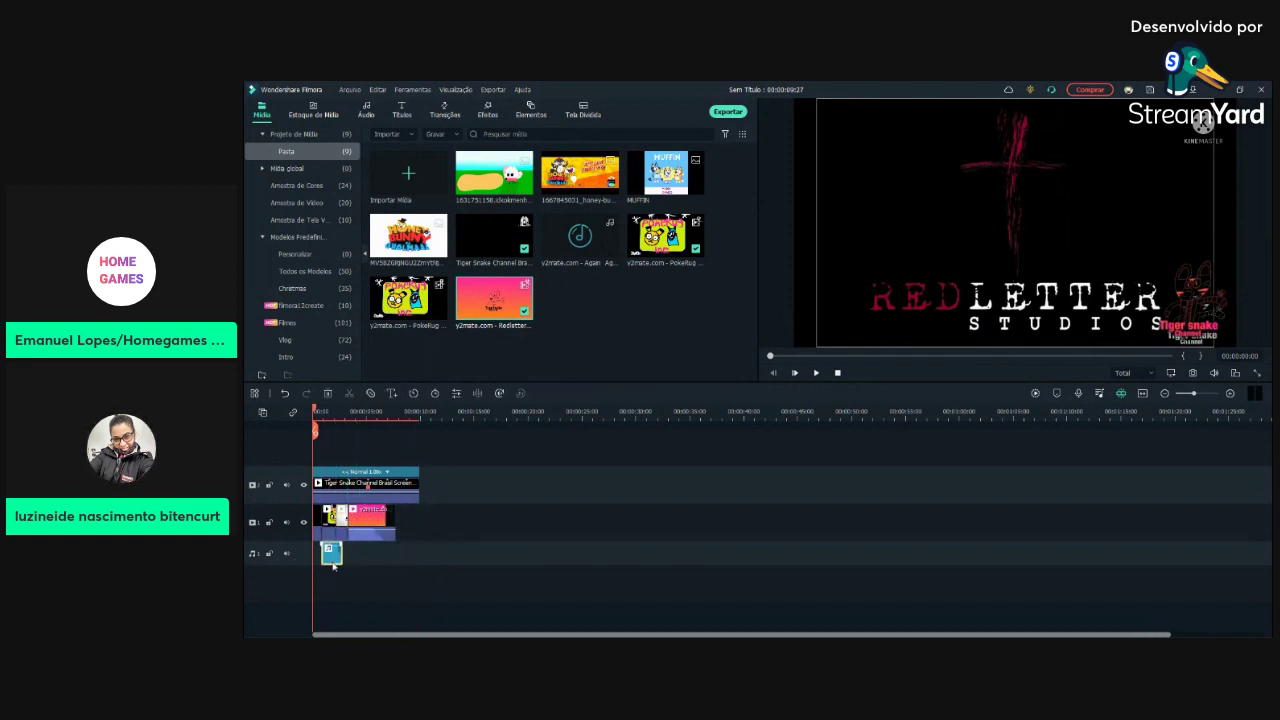
click(561, 516)
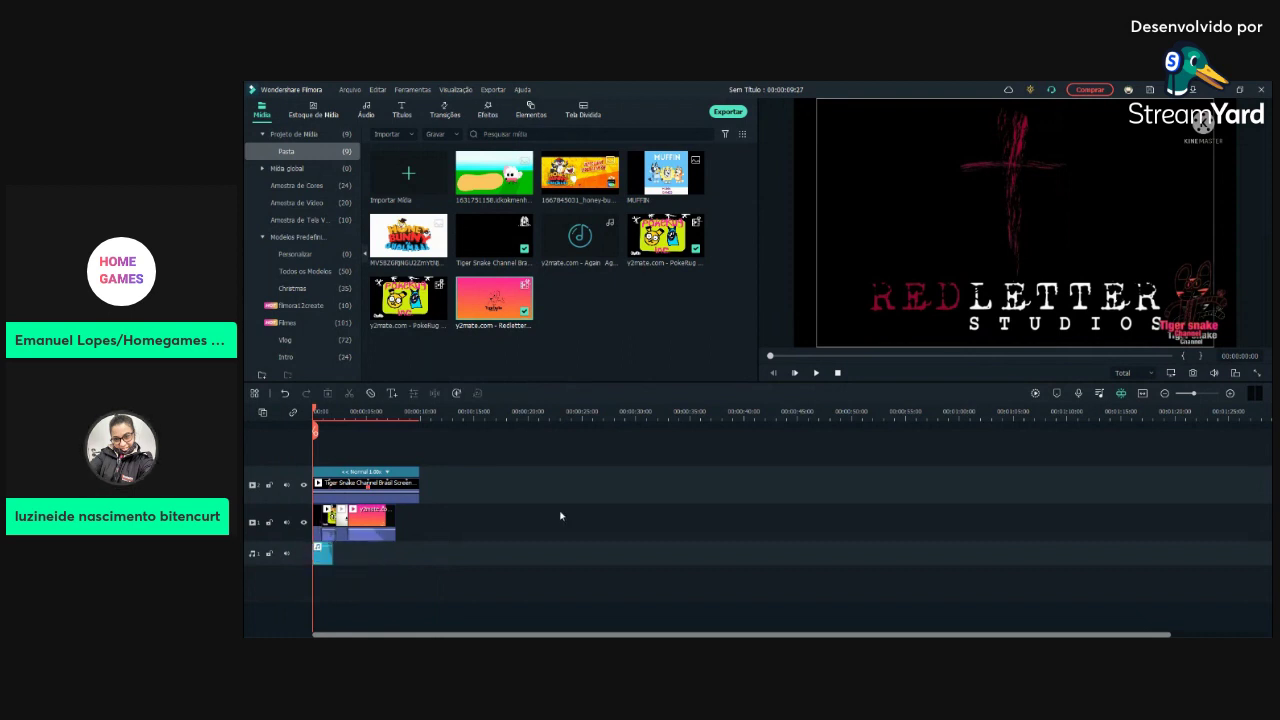
click(817, 373)
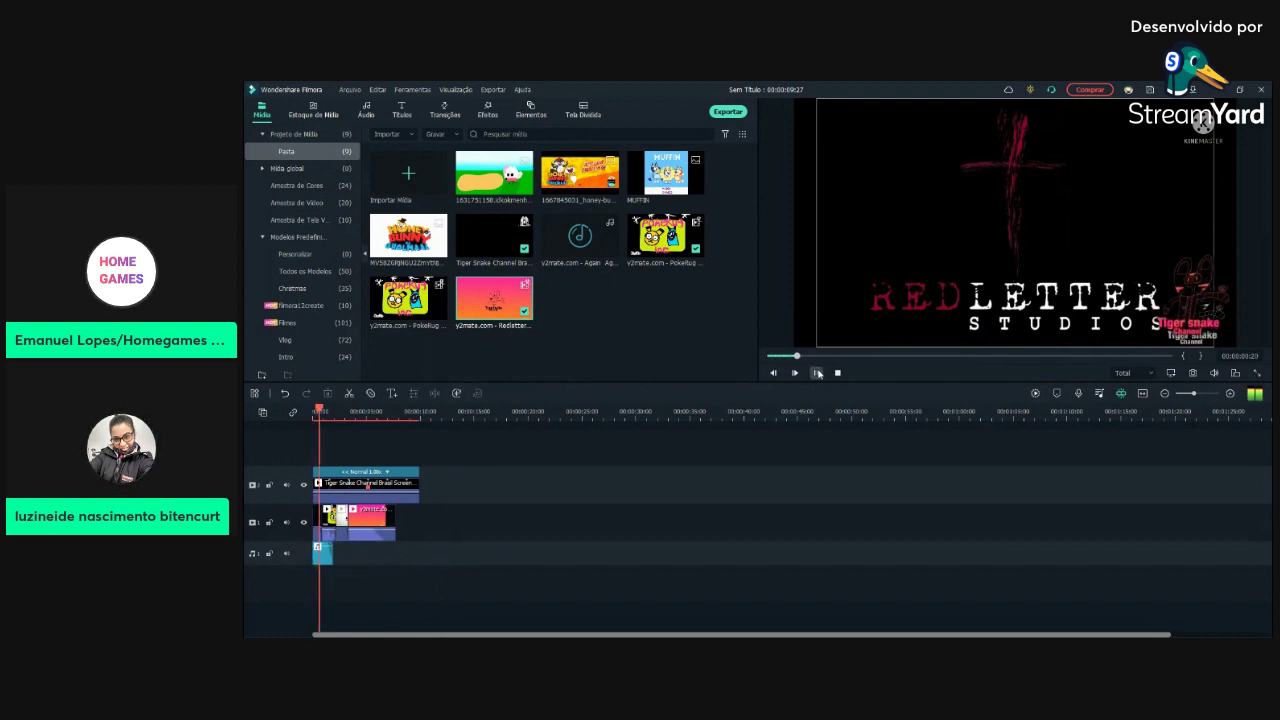
click(815, 373)
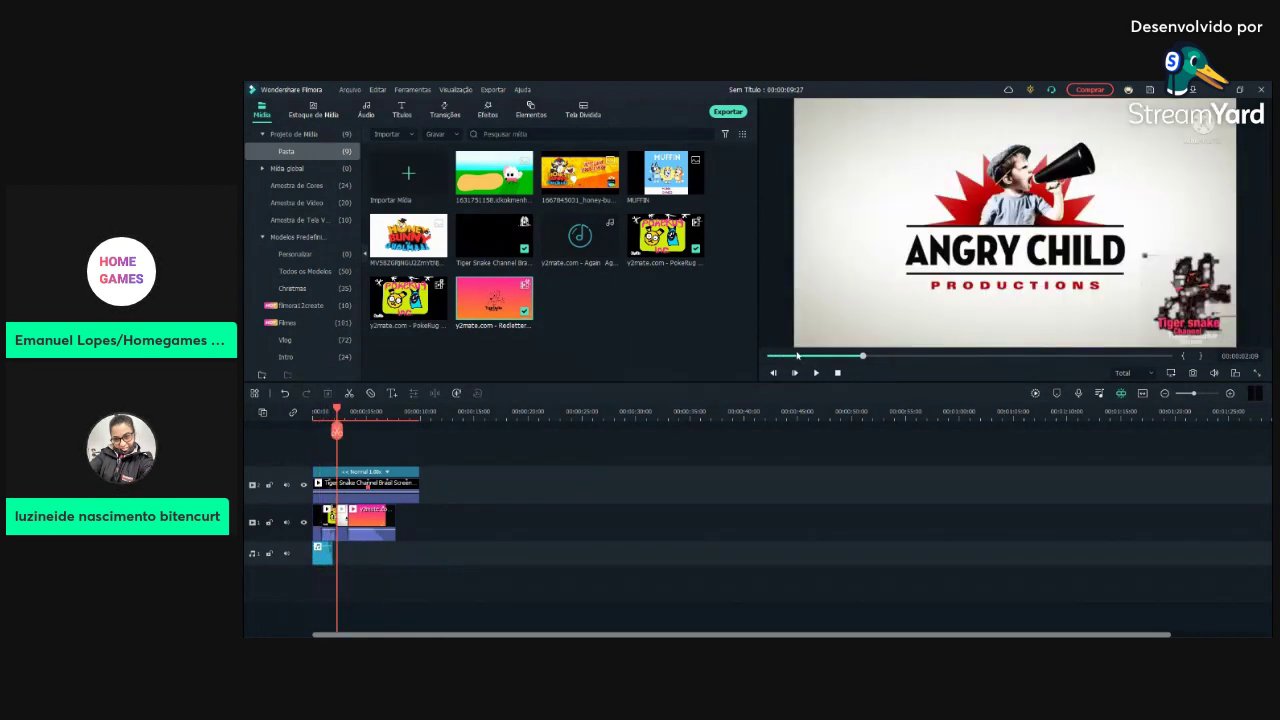
click(314, 411)
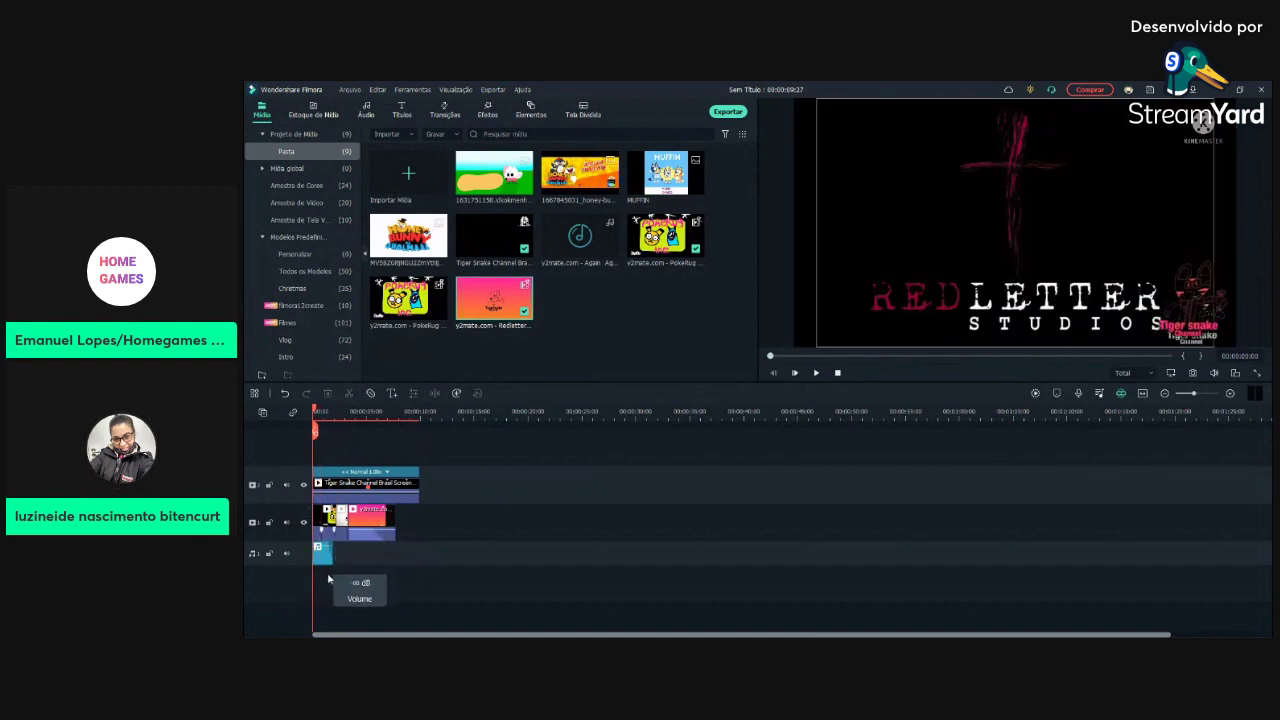
click(817, 373)
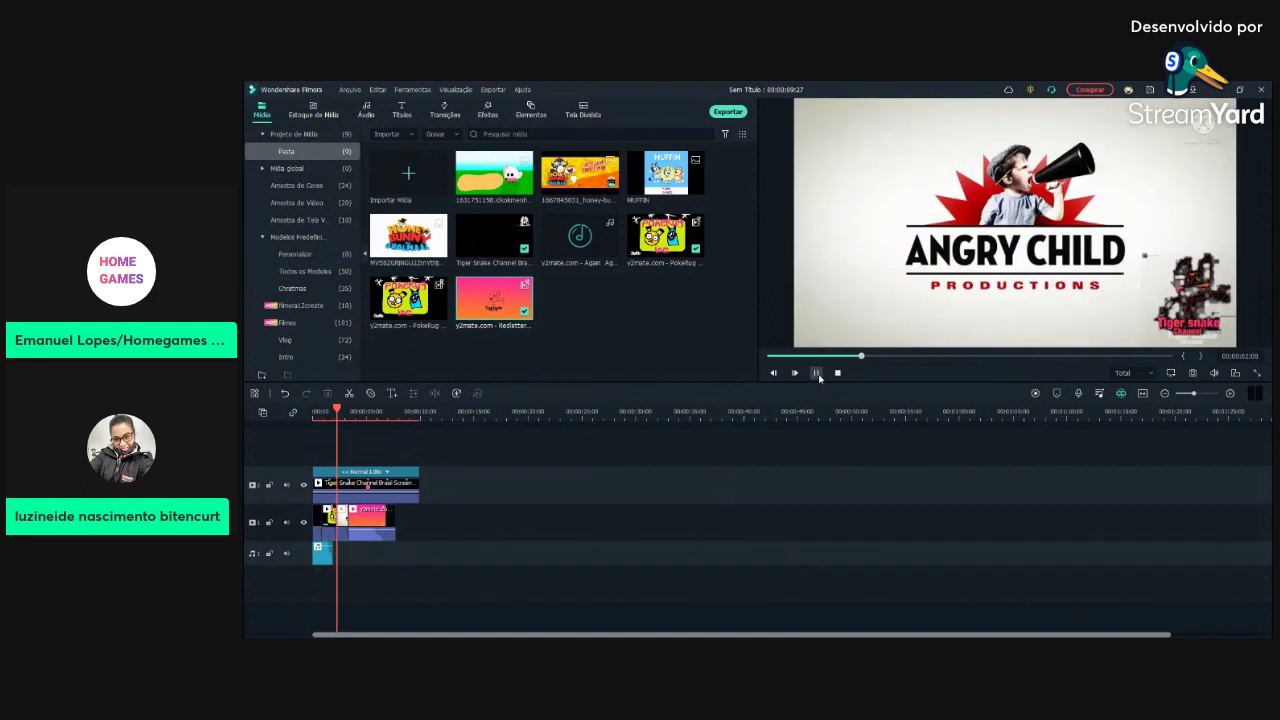
click(817, 373)
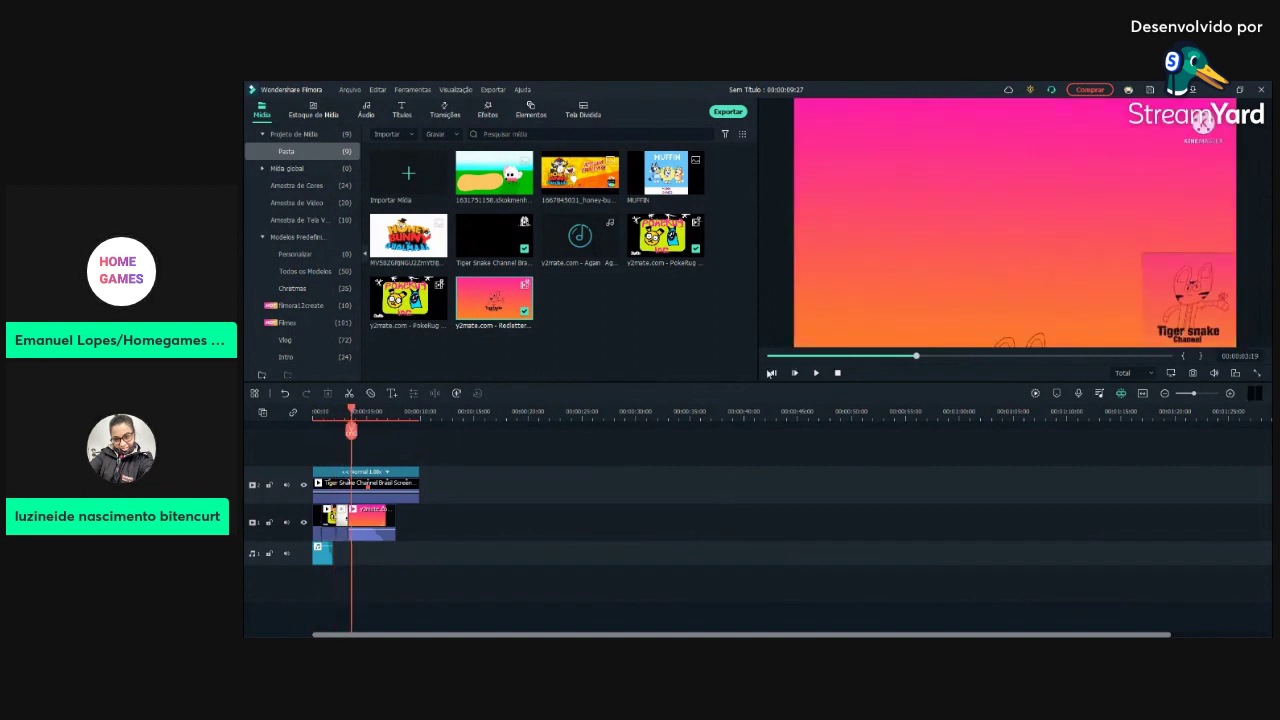
click(771, 356)
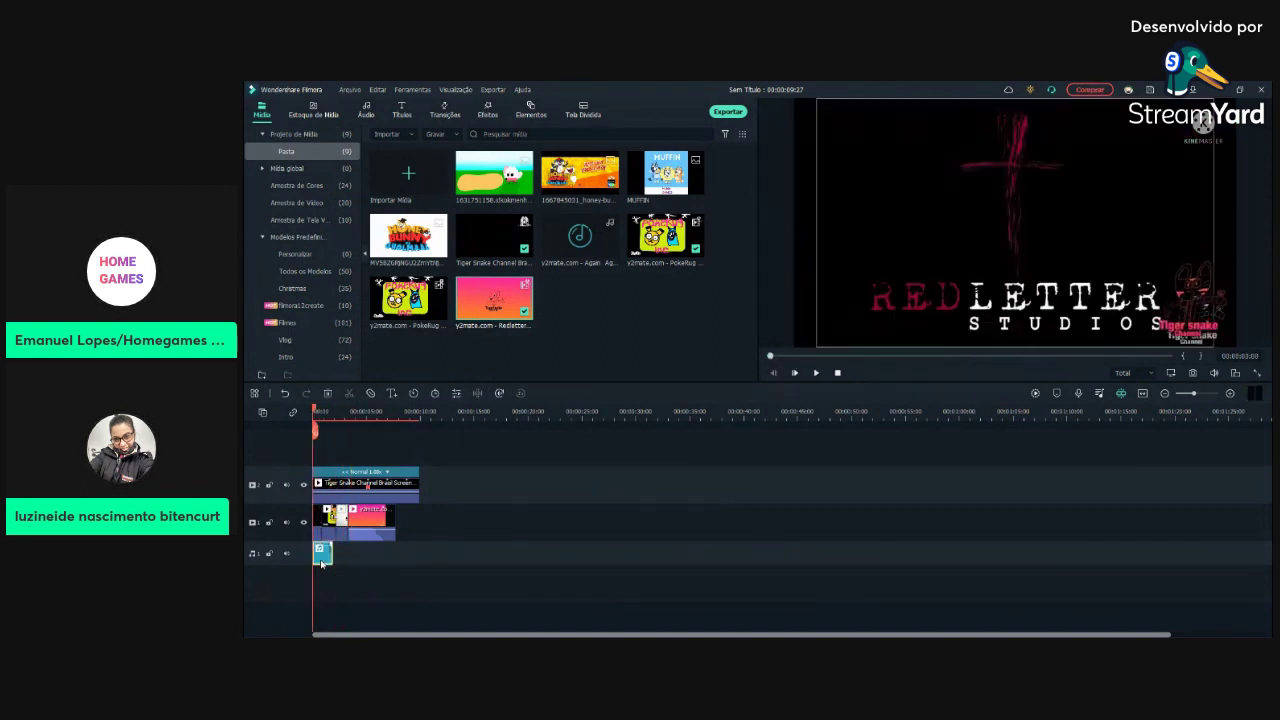
Step: Shift the audio clip later, extend its beginning back to the timeline's start and preview the opening
drag(323, 552, 344, 555)
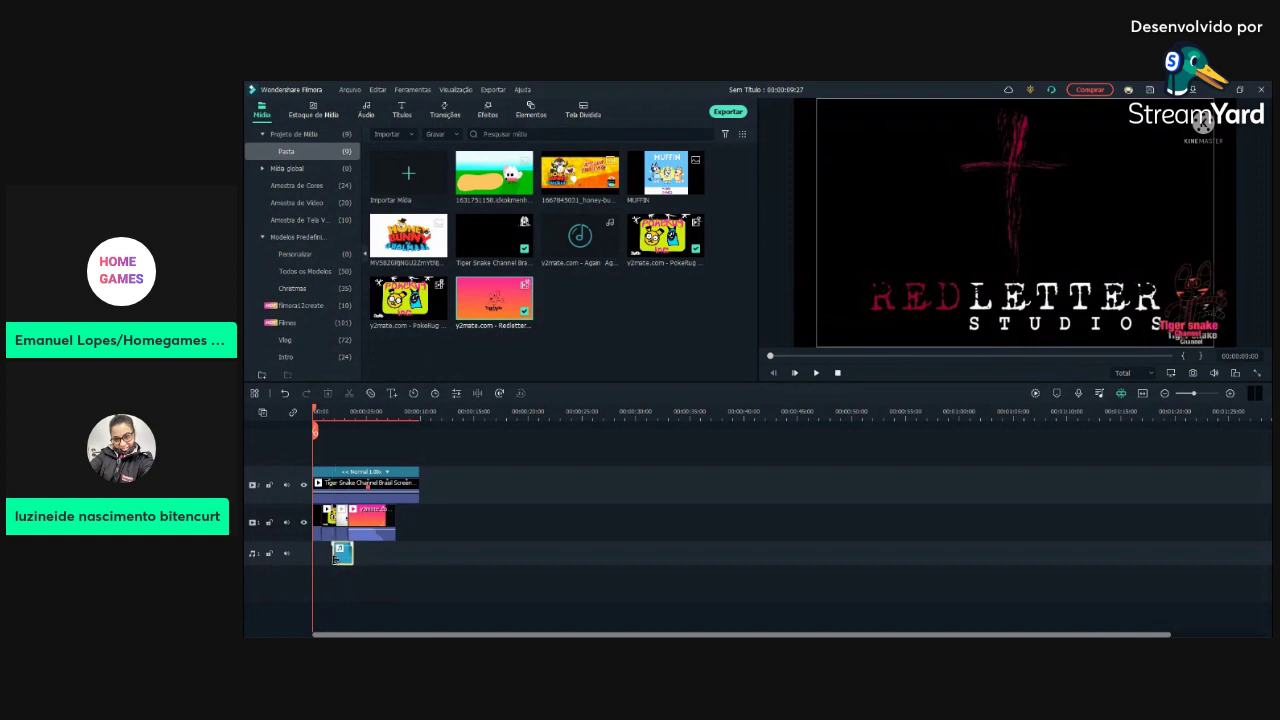
click(816, 373)
click(837, 372)
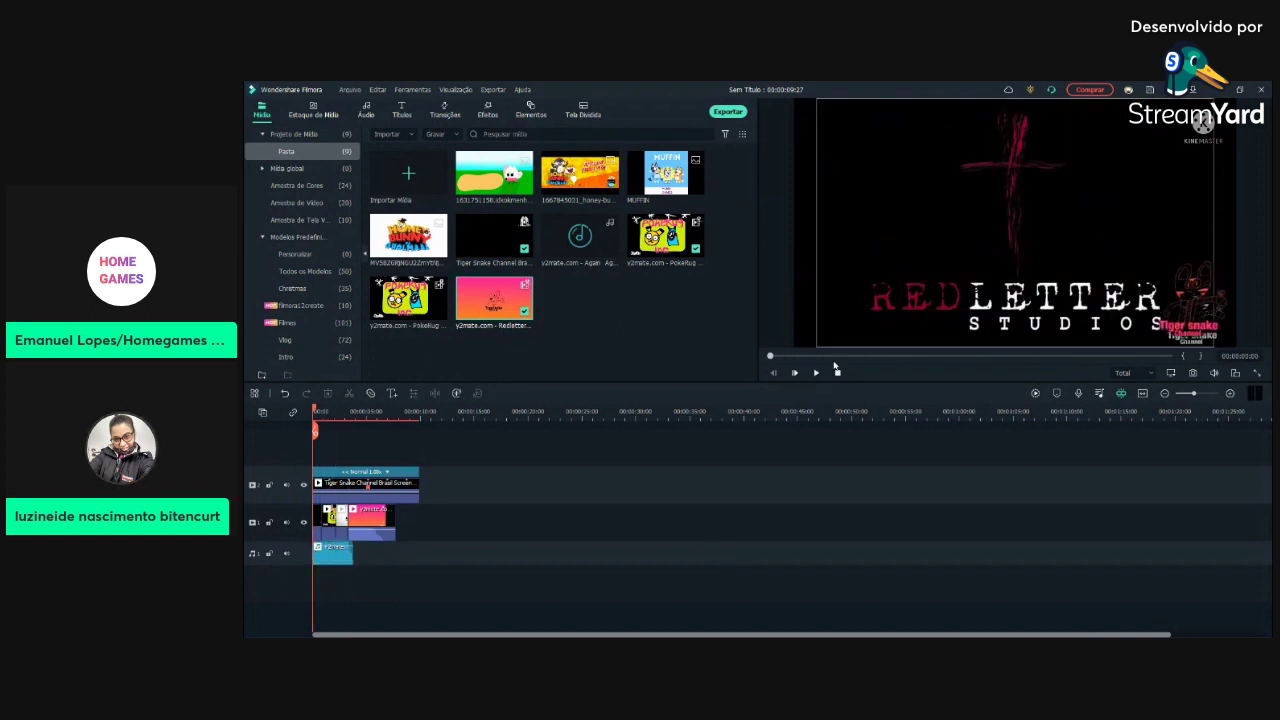
click(817, 373)
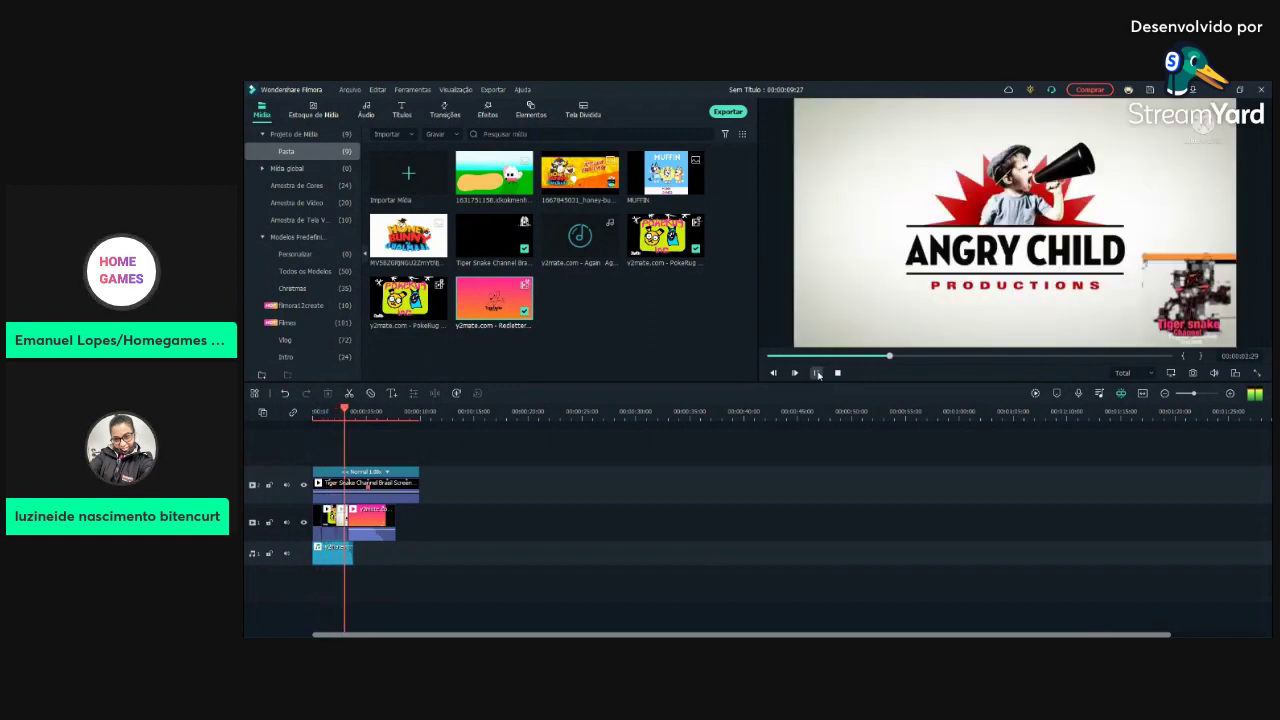
click(816, 373)
click(837, 372)
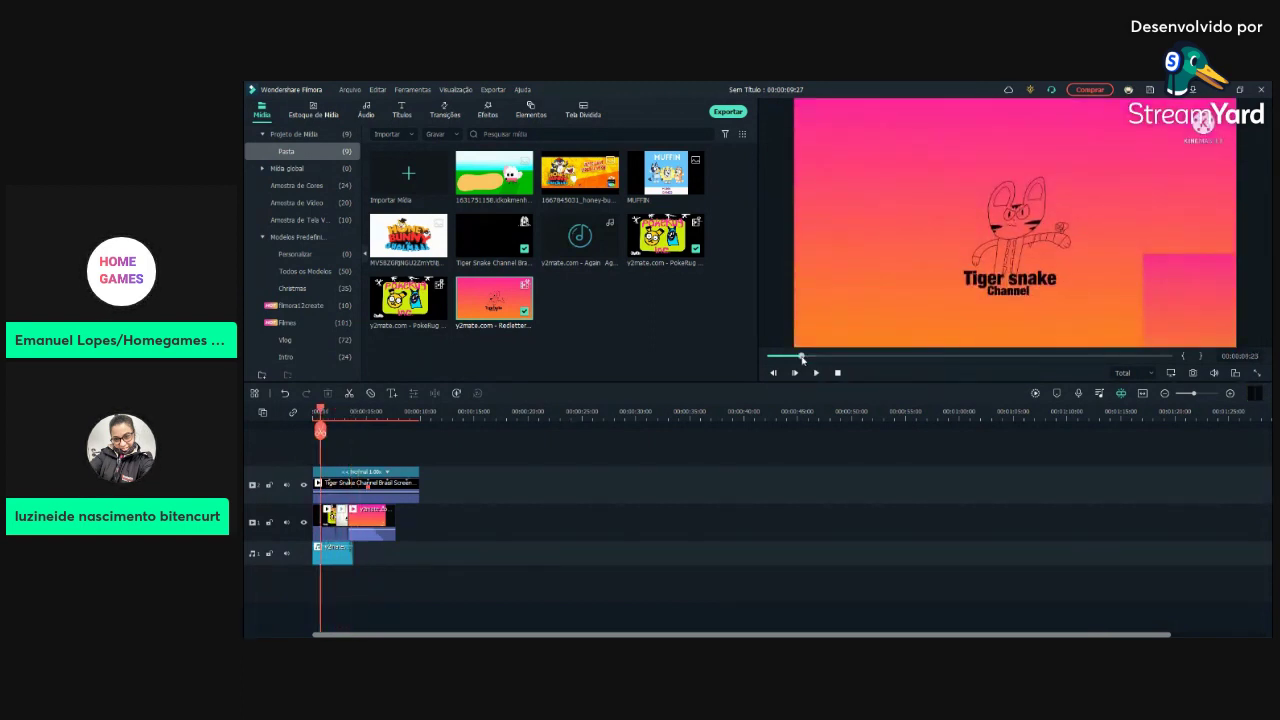
Step: Trim the beginning of the audio clip slightly, align it with the timeline's start and play the sequence
click(320, 557)
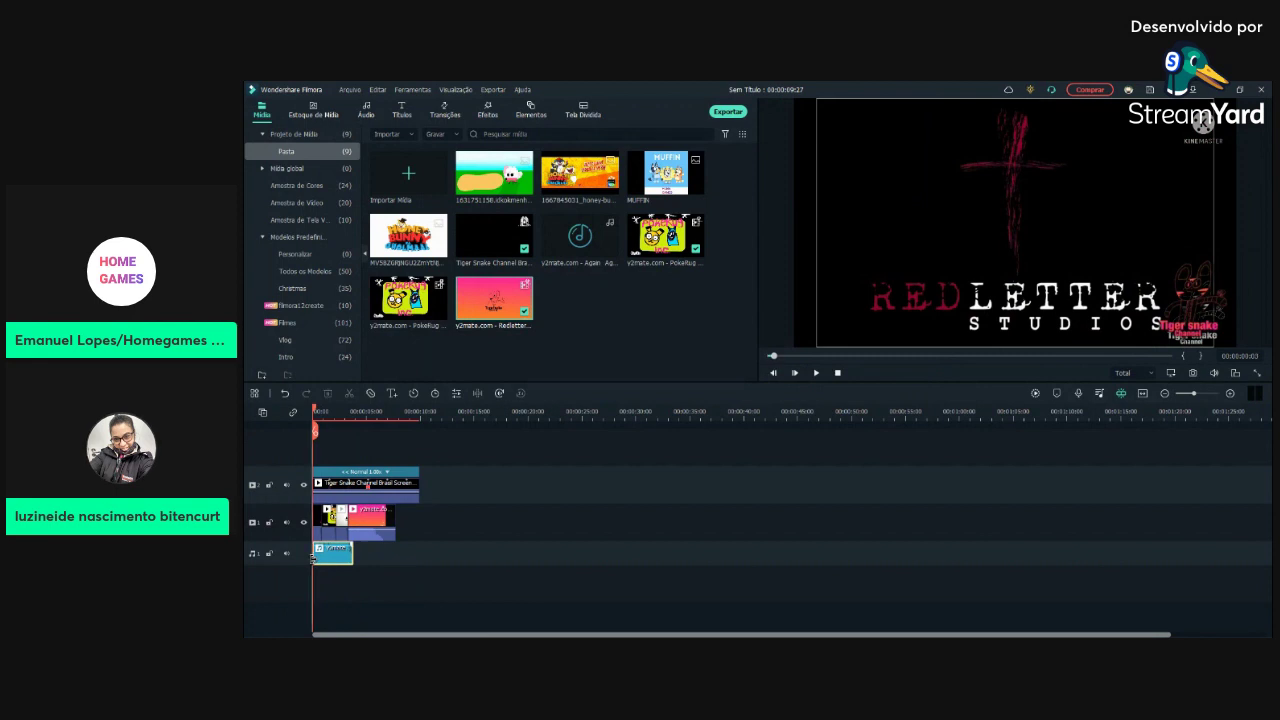
drag(318, 562, 315, 562)
click(550, 565)
click(816, 372)
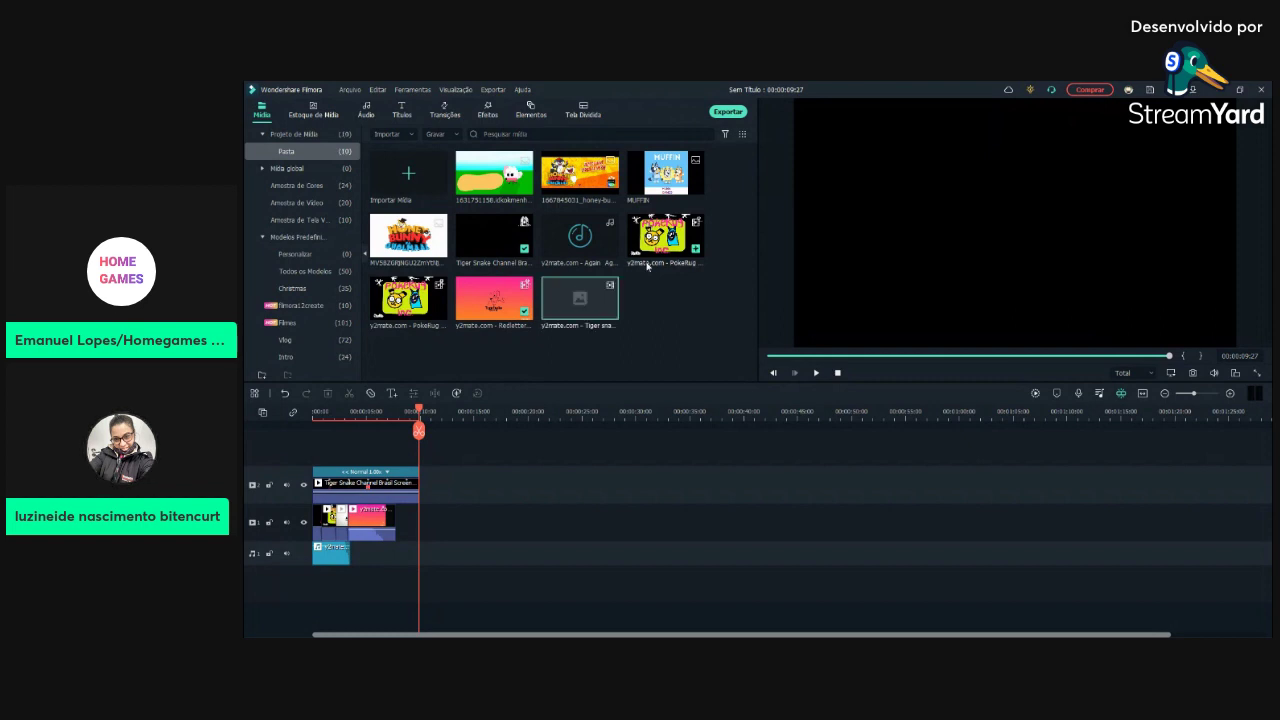
Step: Replace the pink Redletter piece after the Angry Child card with the newly imported Tiger Snake video on the first track
drag(580, 298, 501, 502)
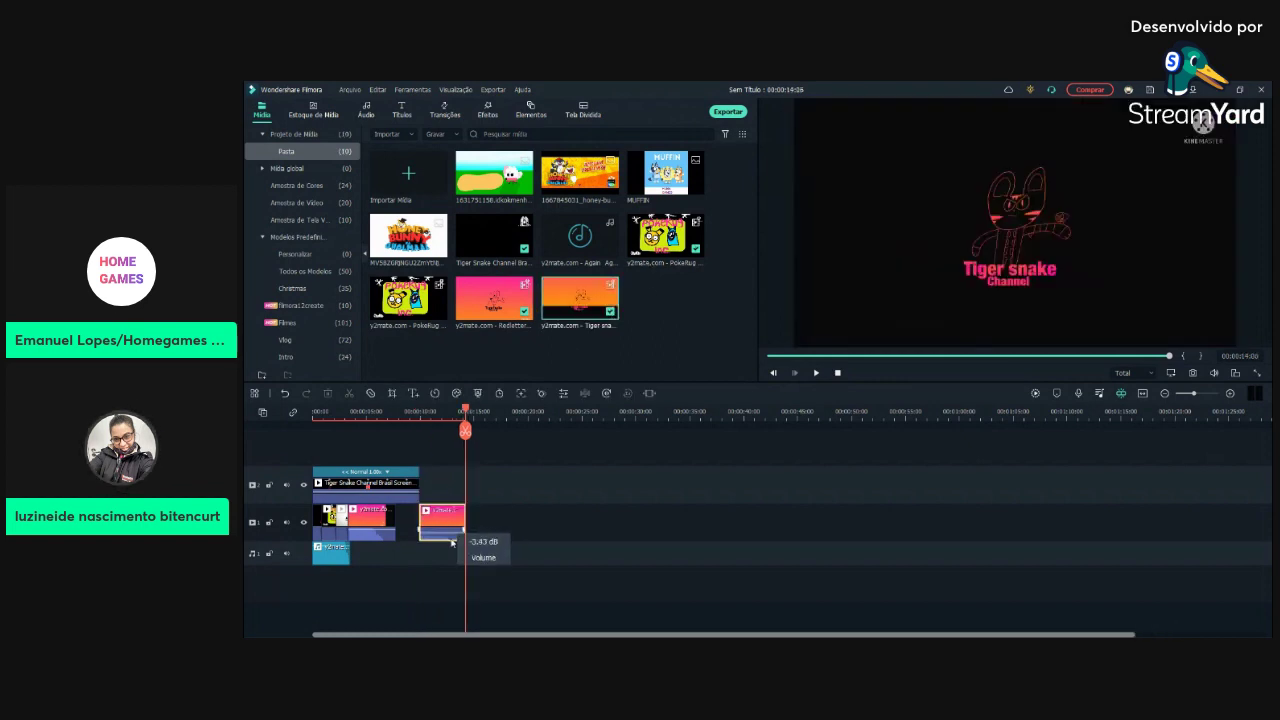
click(371, 520)
click(326, 394)
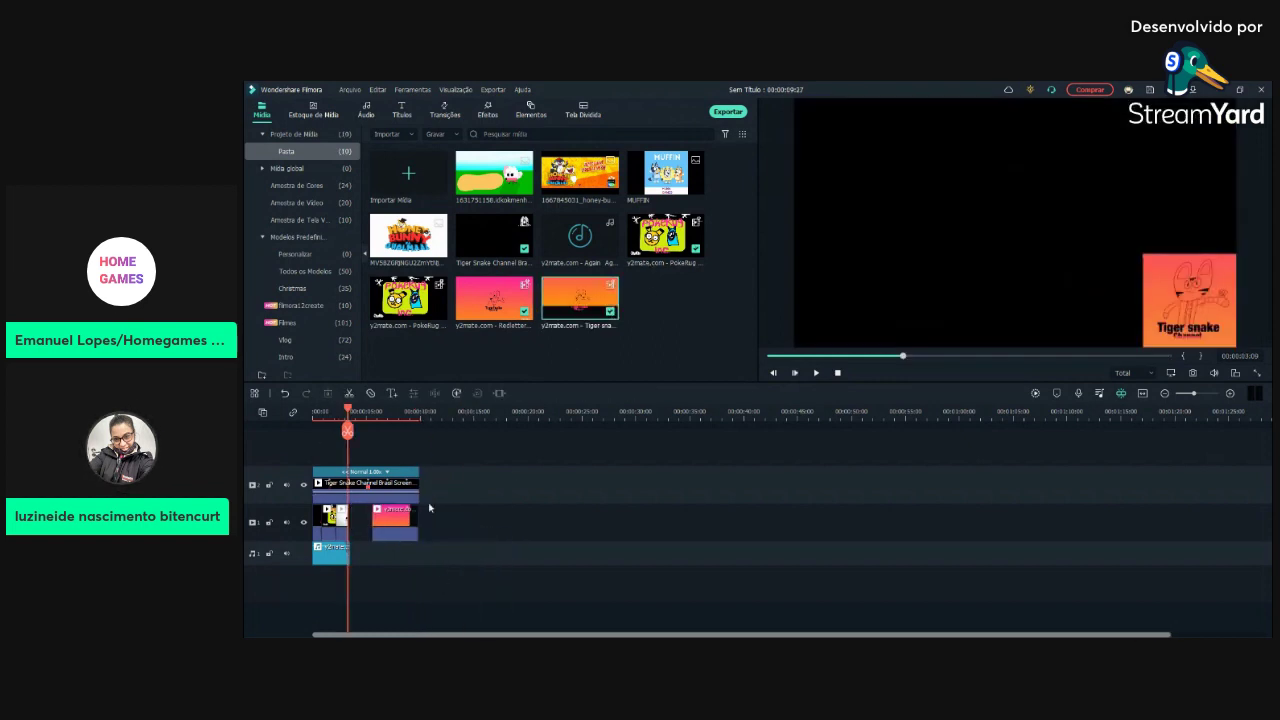
drag(392, 522, 368, 522)
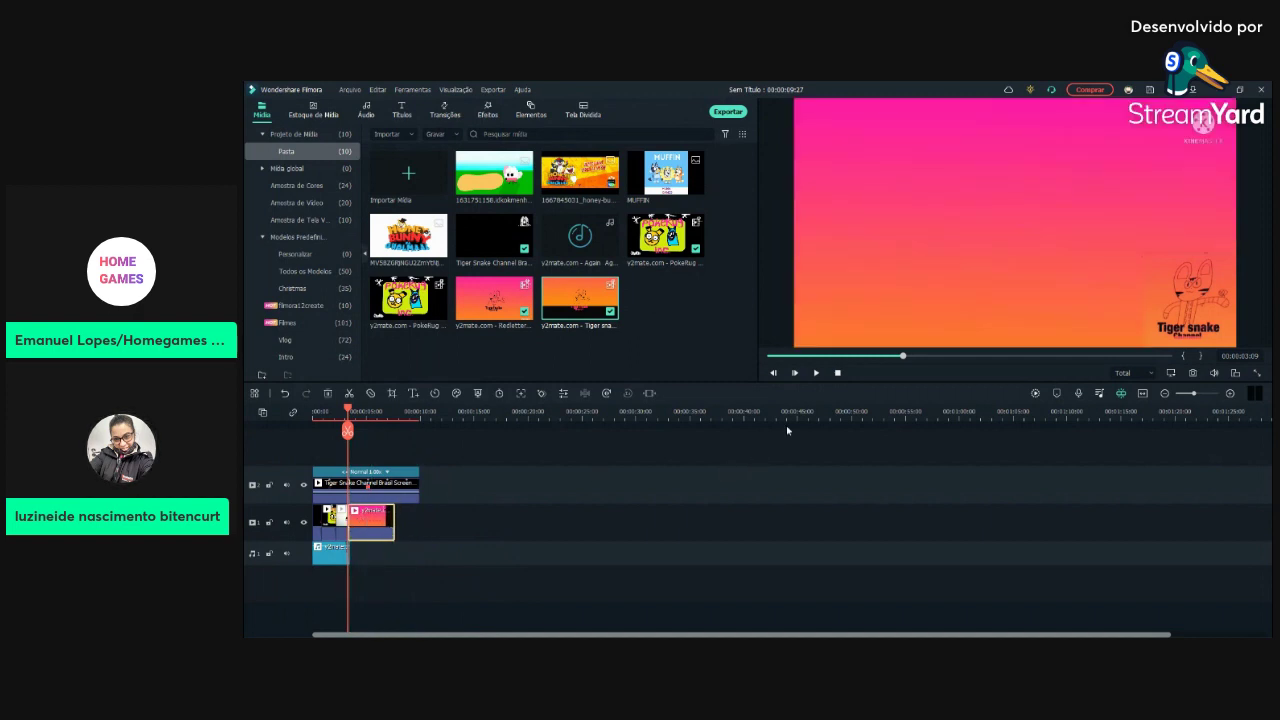
click(1065, 287)
click(829, 451)
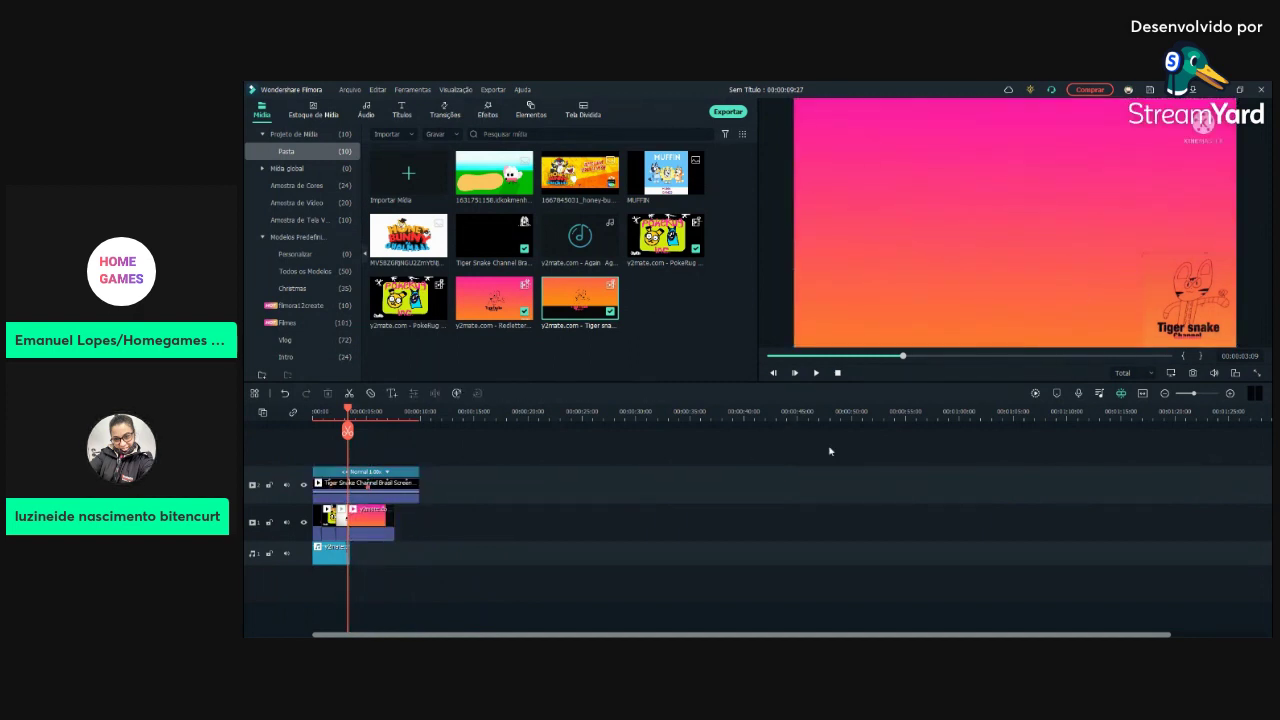
Step: Preview the sequence from the start and trim the end of the Tiger Snake screen bug to match the first track's end
click(796, 358)
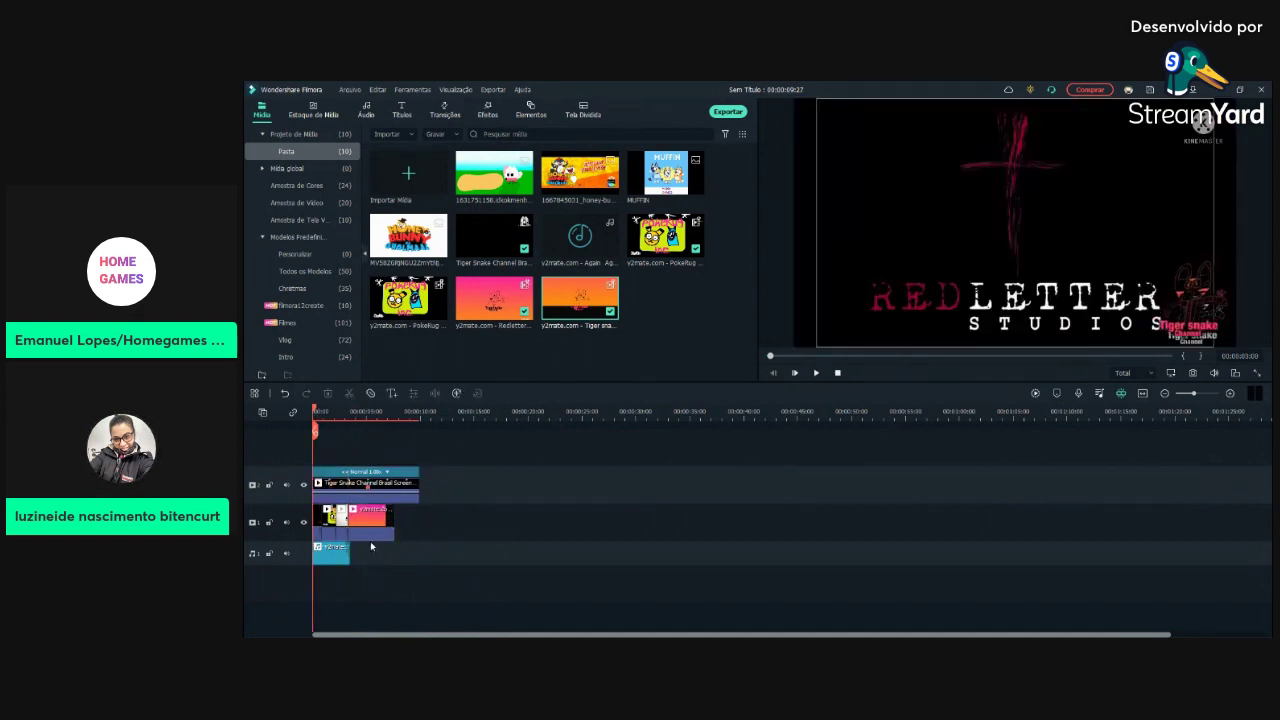
click(820, 372)
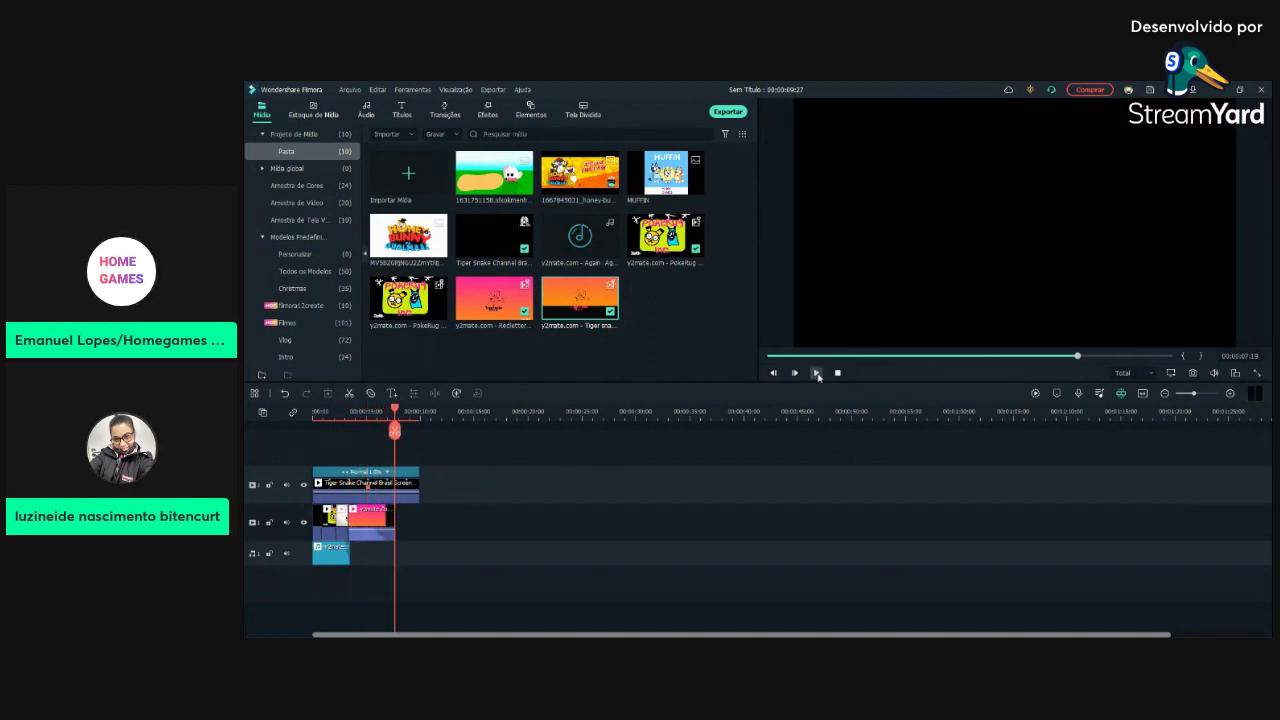
click(772, 356)
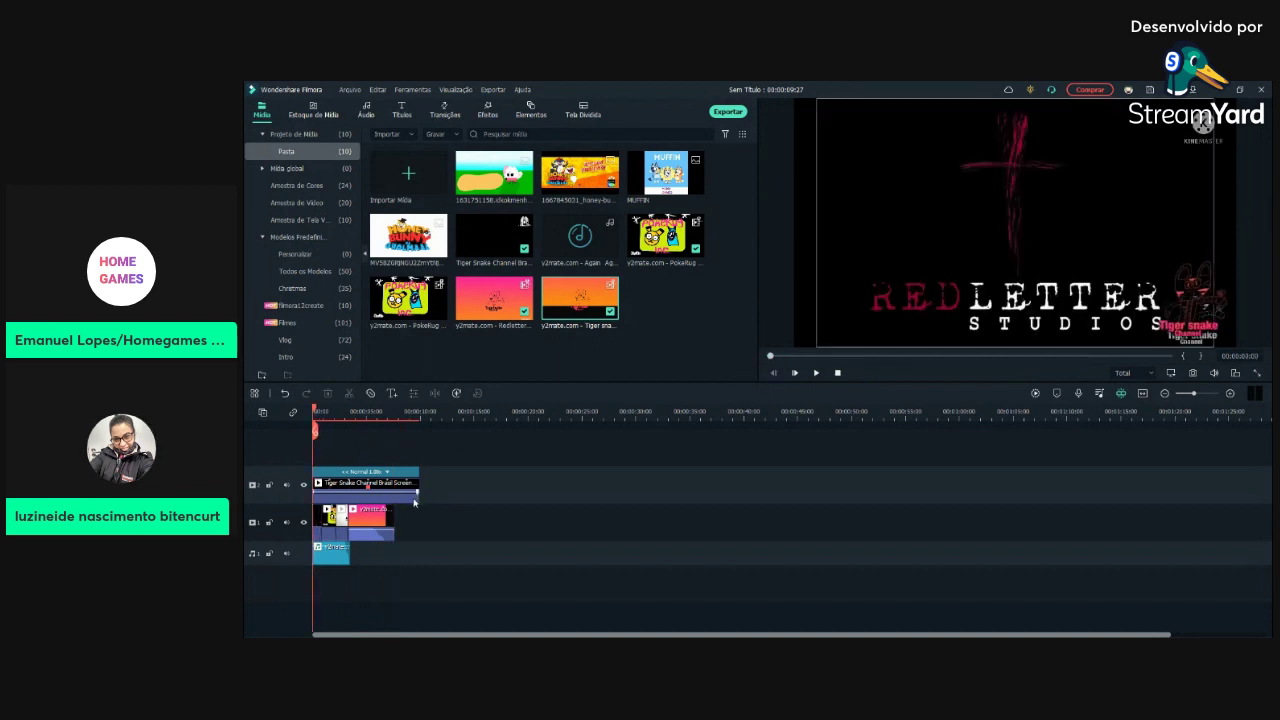
click(415, 498)
drag(416, 500, 393, 500)
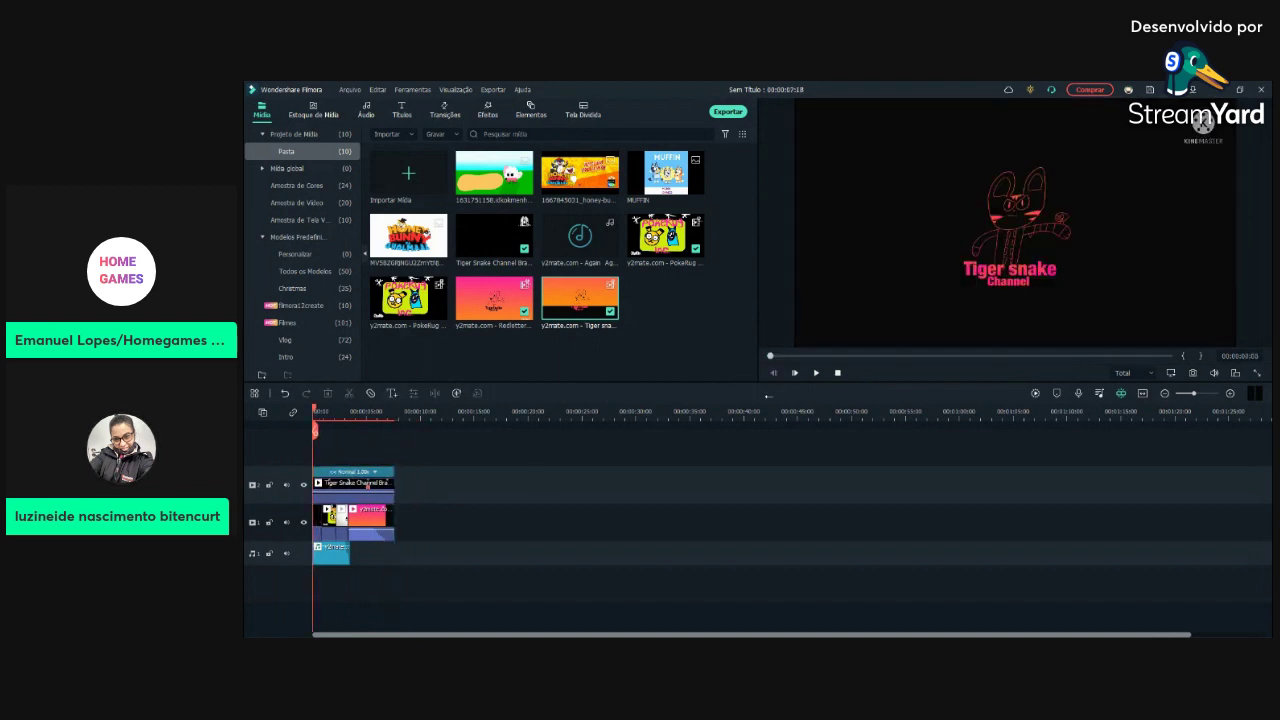
click(795, 371)
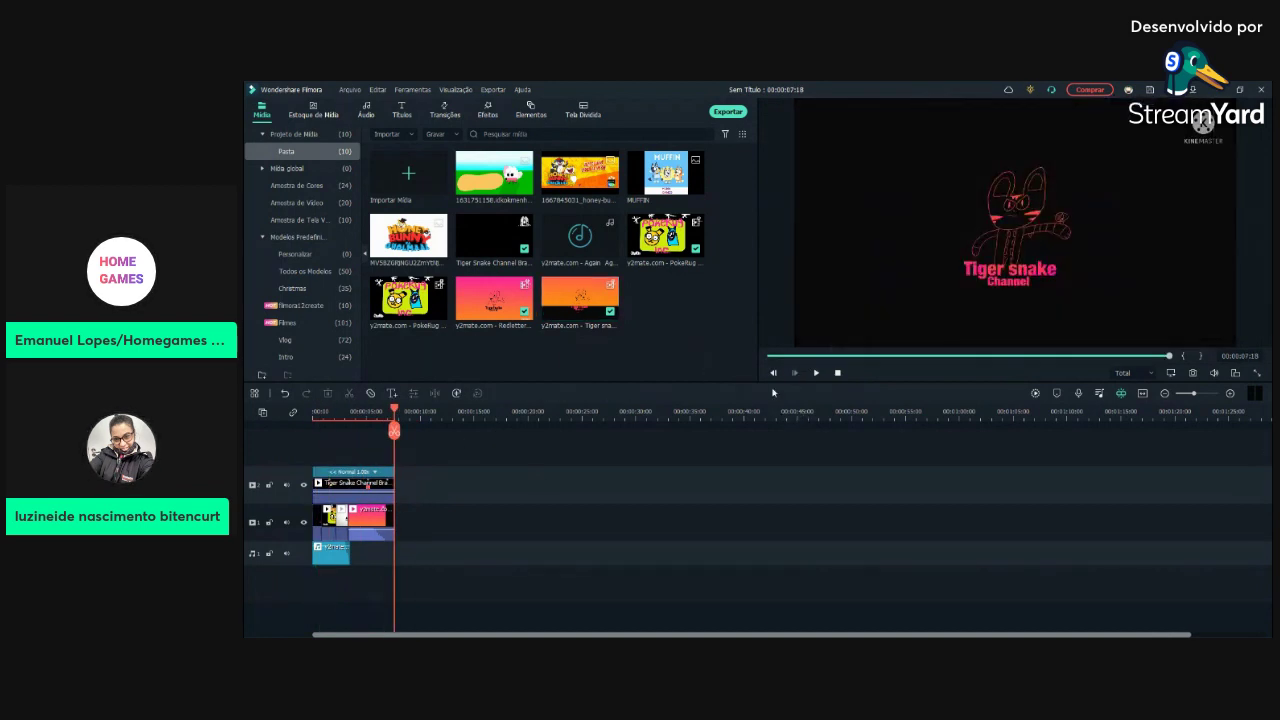
Step: Check the colour samples, return to the project media folder and replay the sequence from the start
click(296, 185)
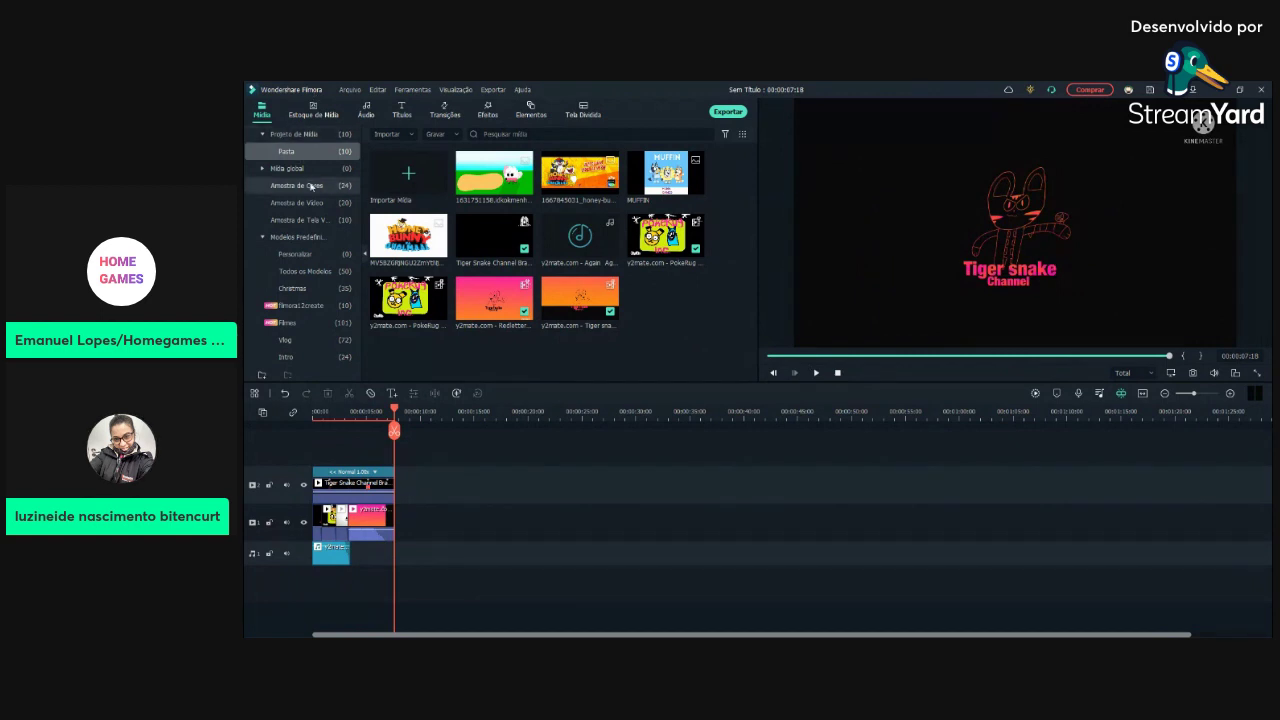
click(774, 356)
key(space)
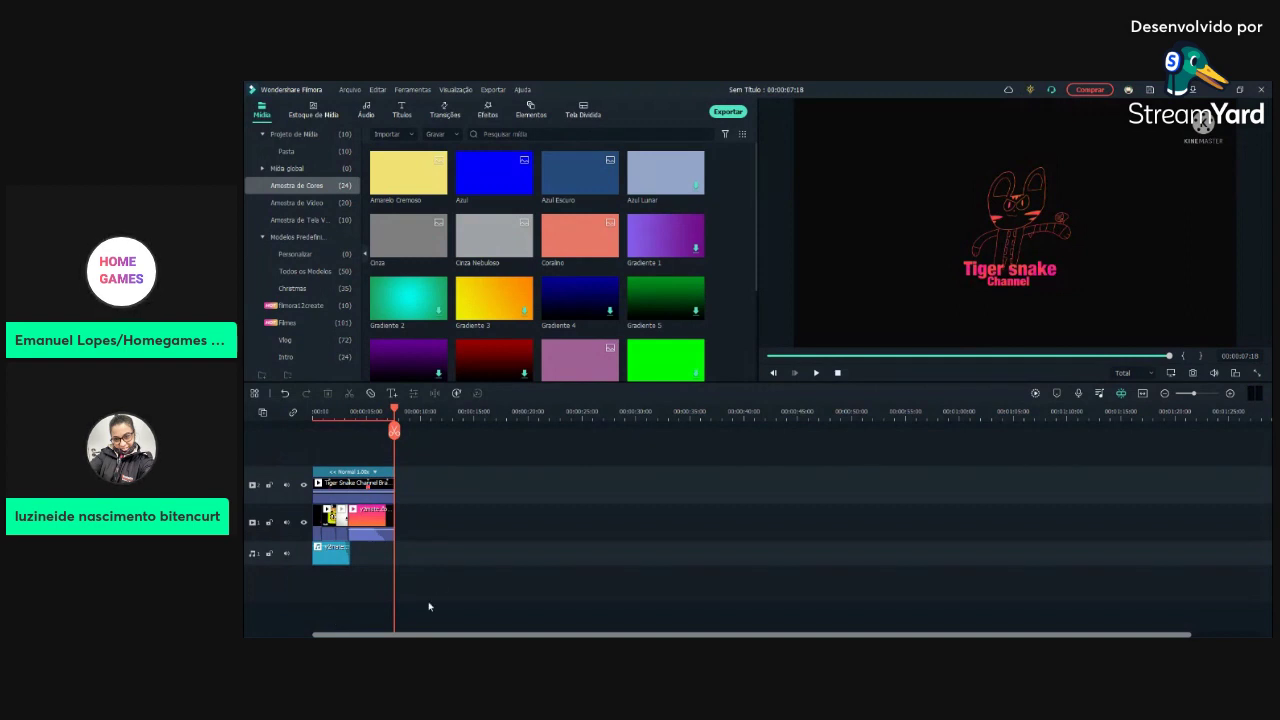
click(790, 355)
click(320, 151)
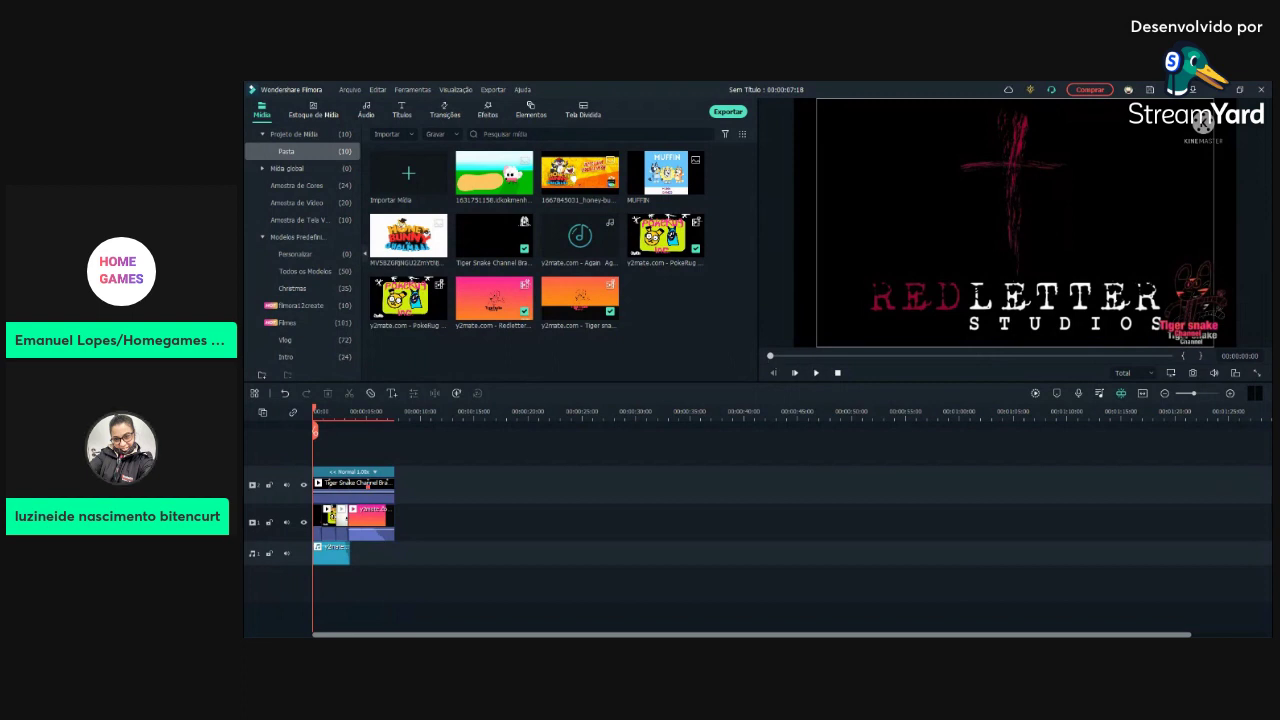
click(1136, 358)
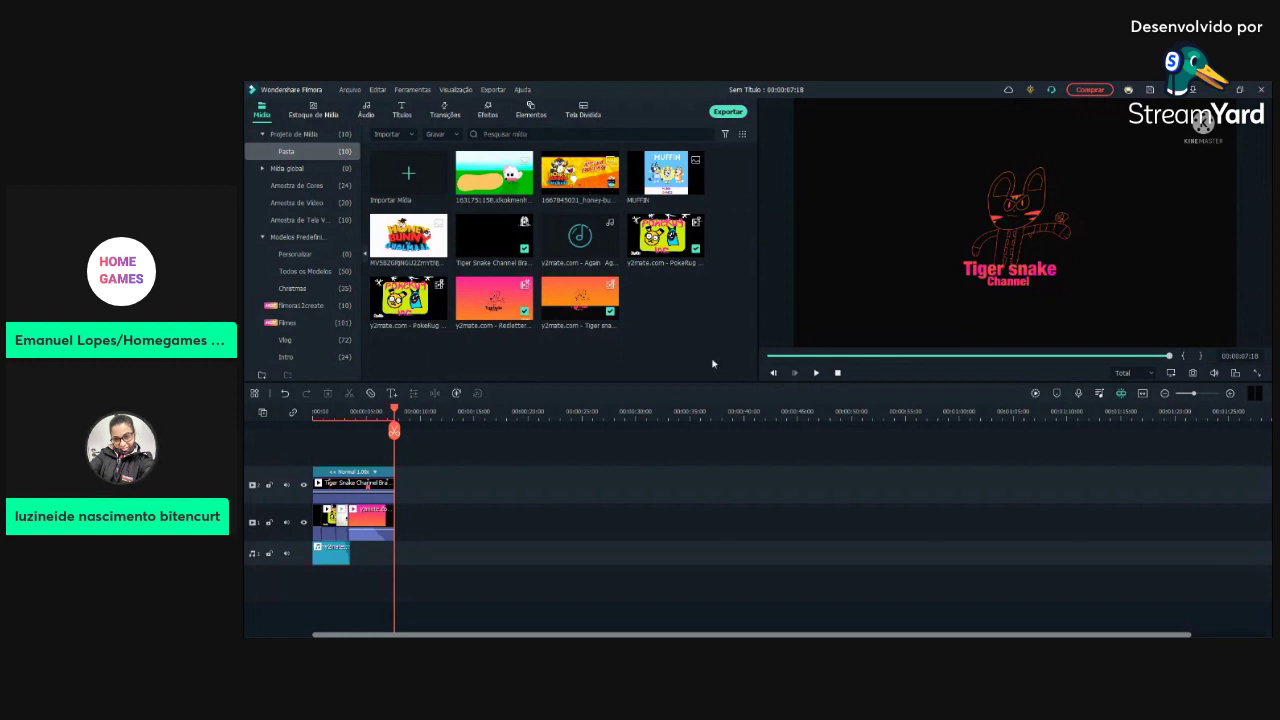
Step: Try the full Redletter video after the Tiger Snake clip on the first track and remove it
click(292, 186)
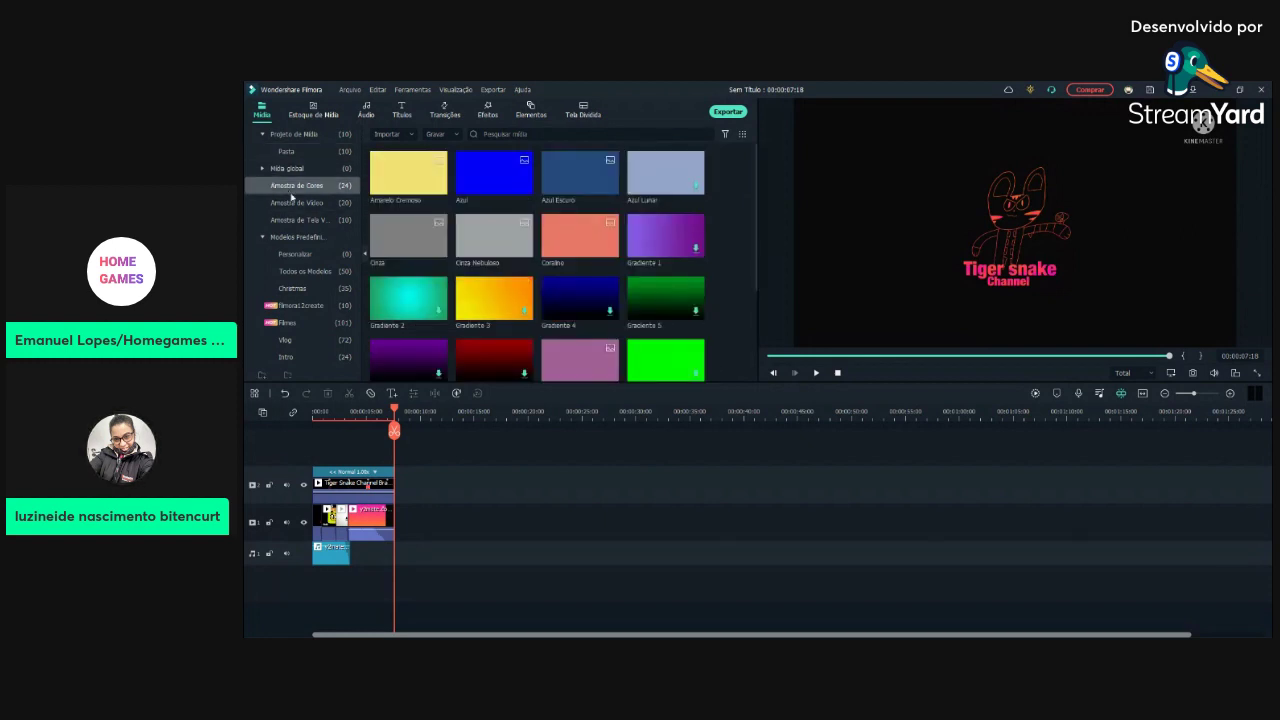
scroll(537, 290, down, 3)
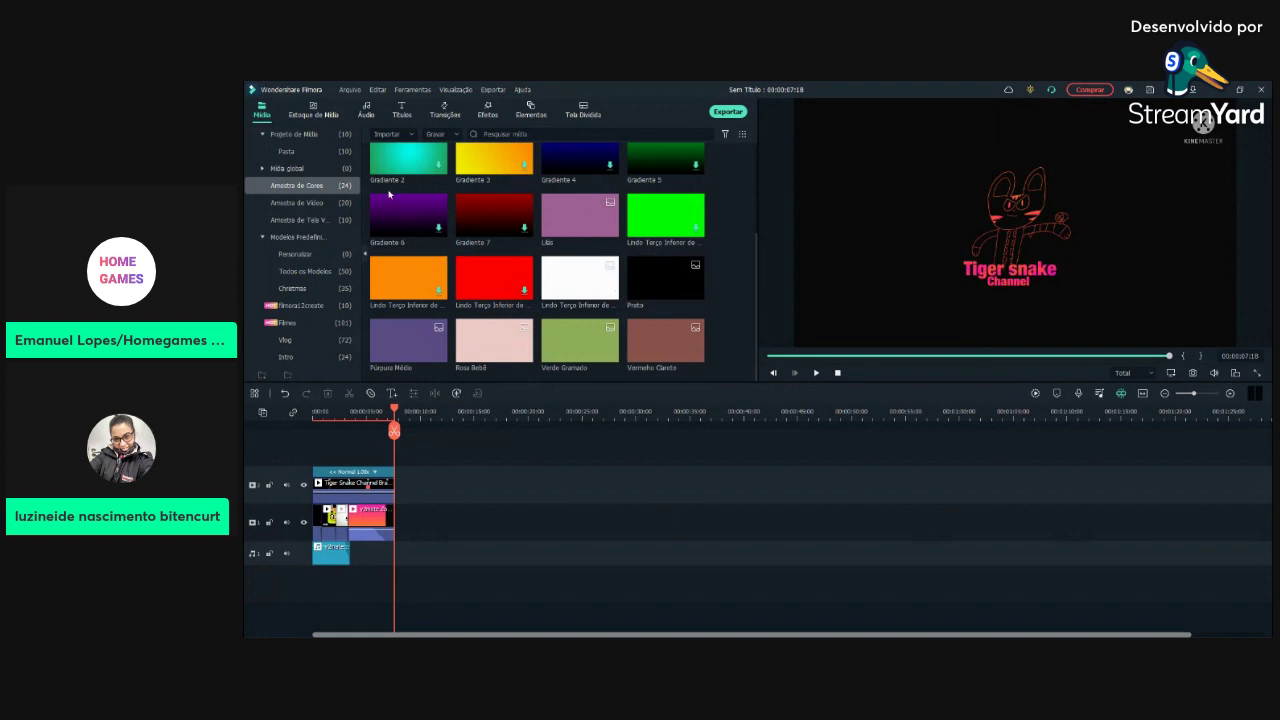
click(286, 151)
drag(497, 295, 410, 512)
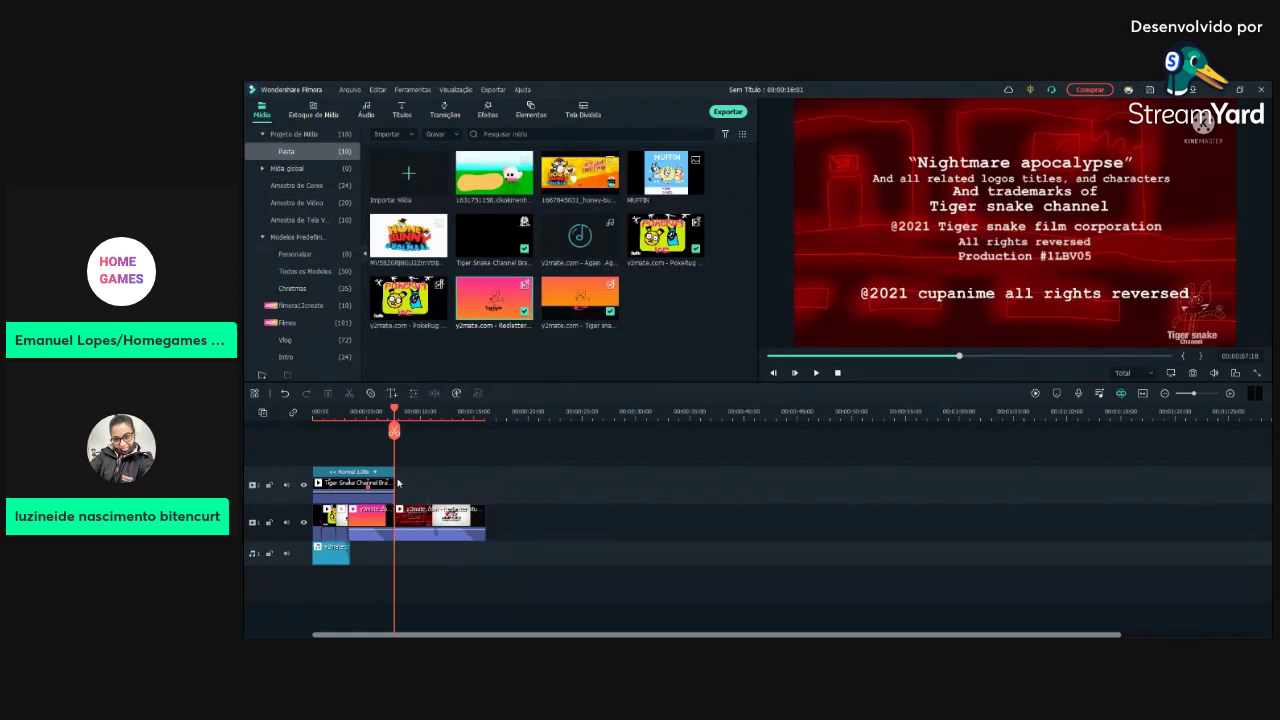
click(420, 511)
click(327, 393)
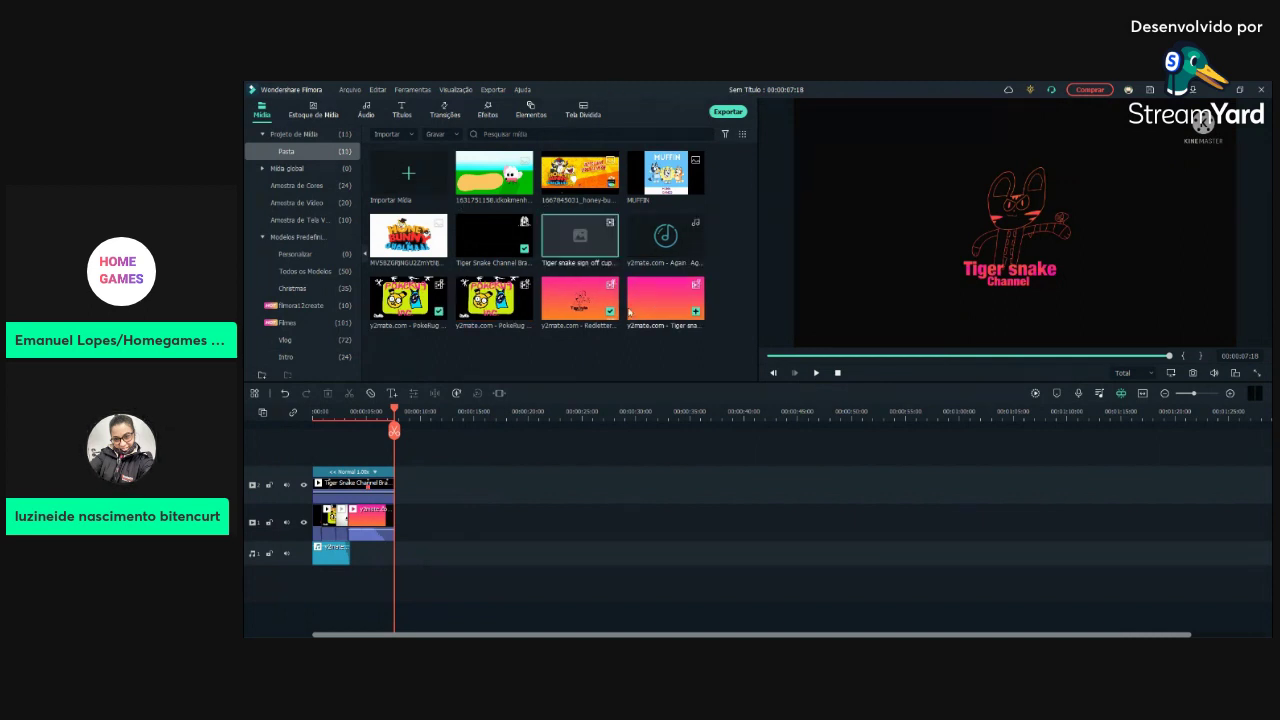
Step: Try the Tiger Snake sign-off video at the end of the first track, preview it and delete it
click(610, 248)
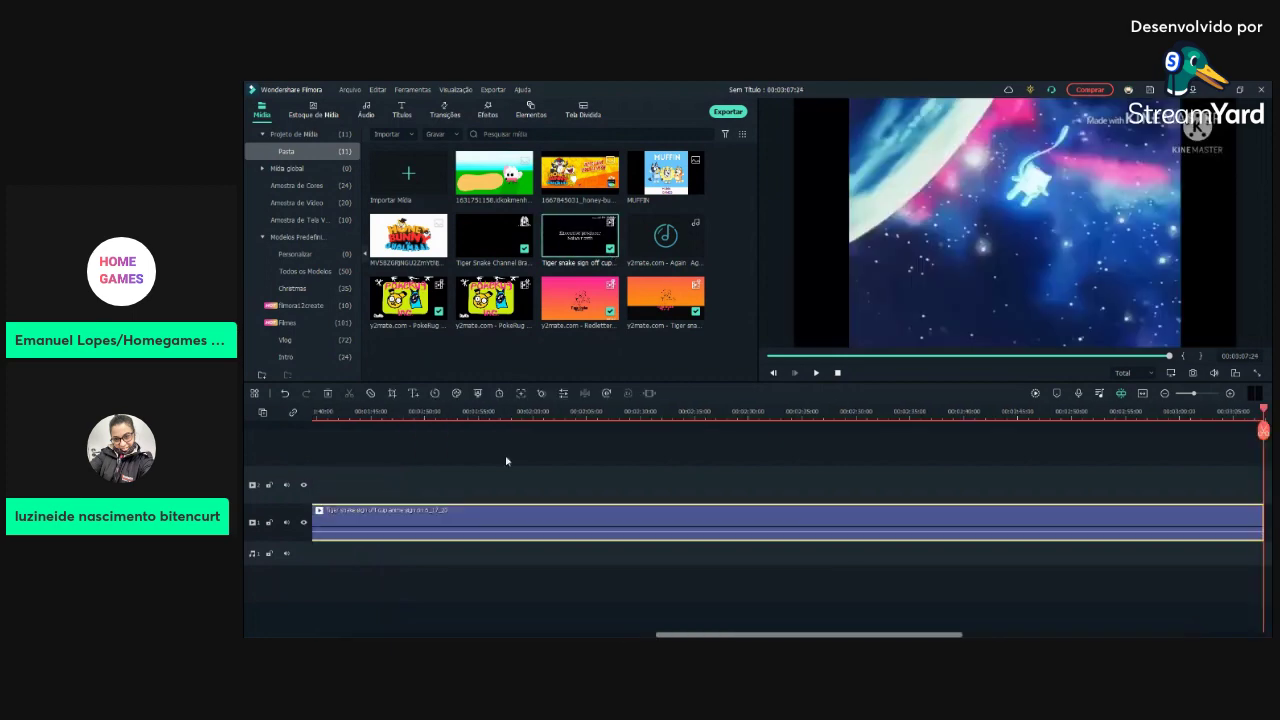
click(1000, 356)
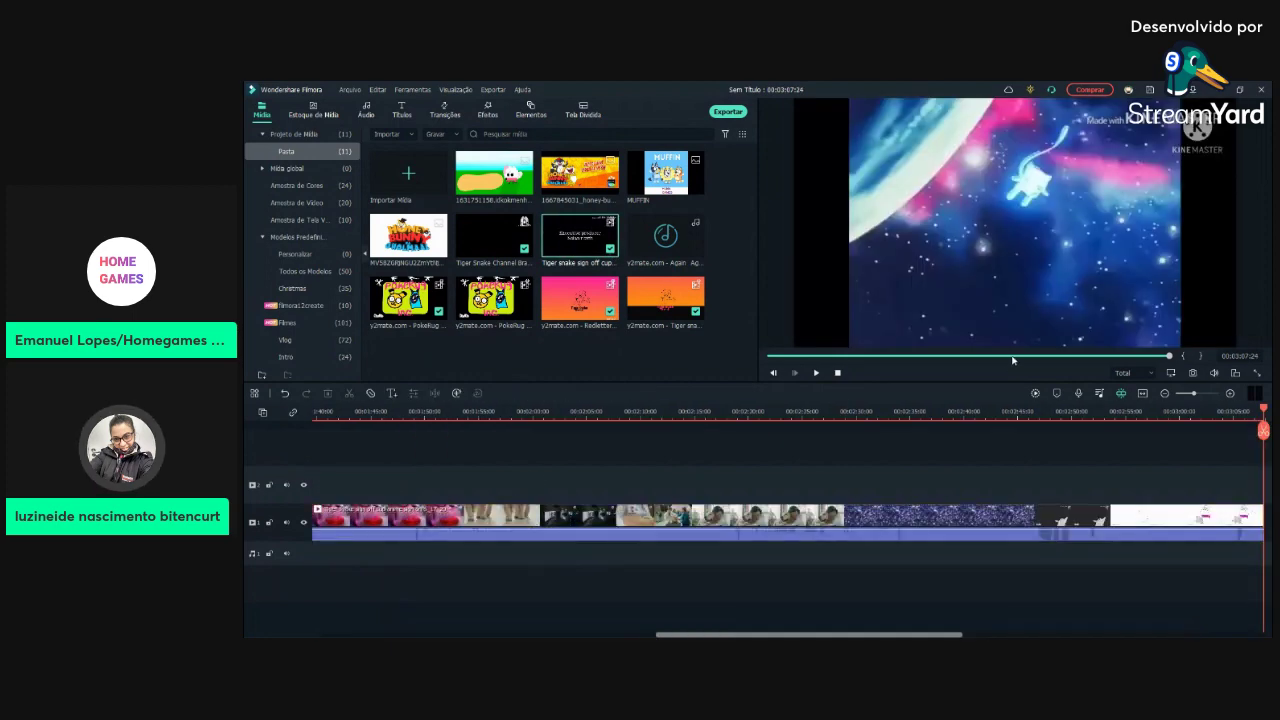
click(1062, 356)
click(1037, 356)
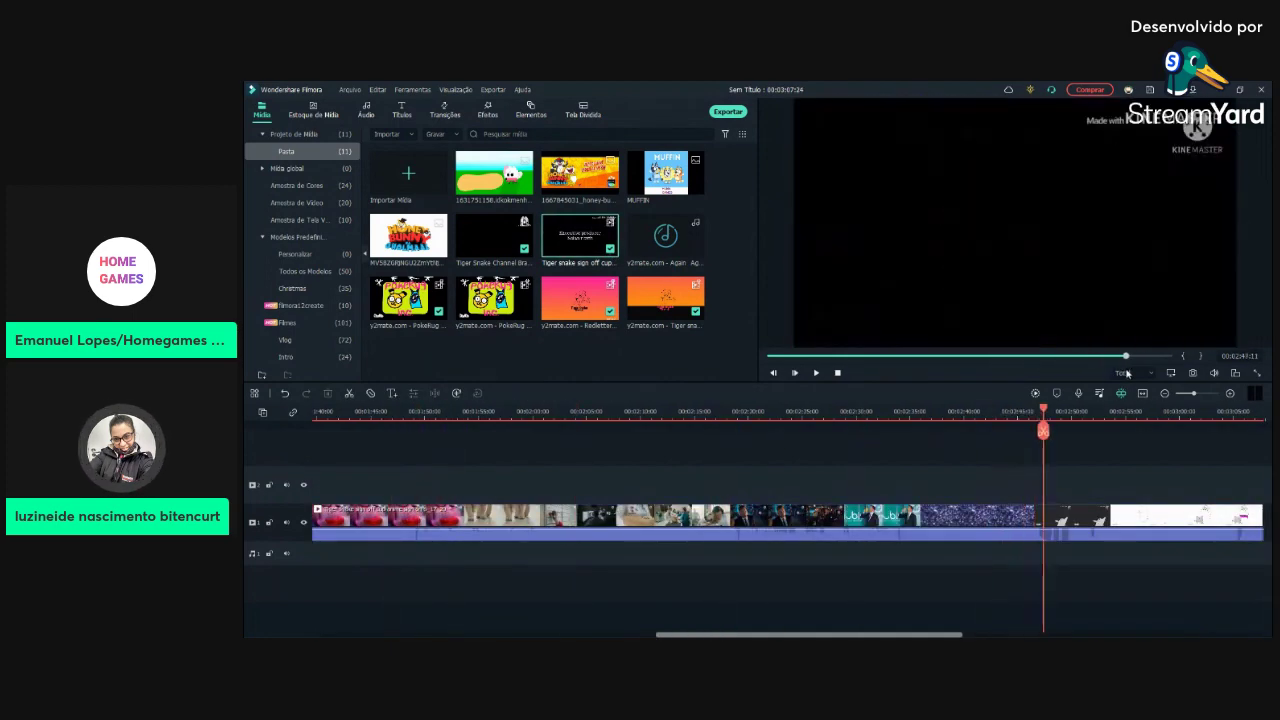
drag(1037, 356, 770, 356)
key(space)
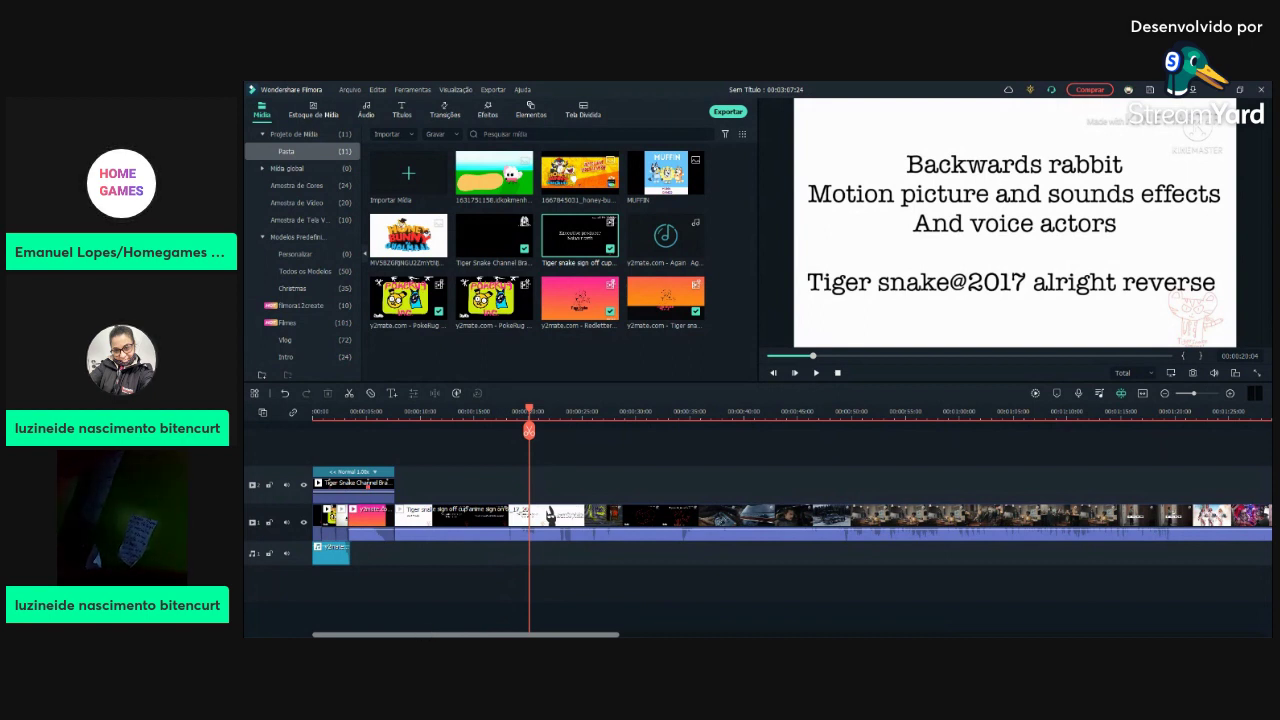
click(837, 372)
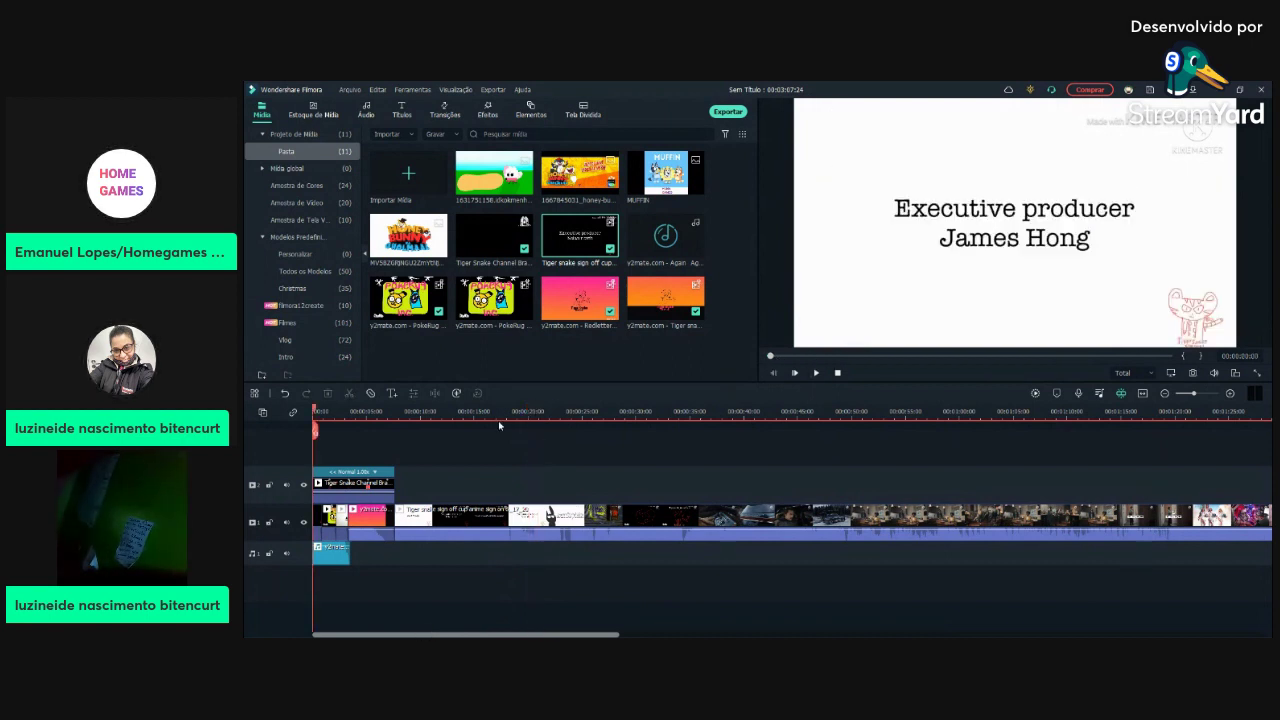
click(420, 520)
key(Delete)
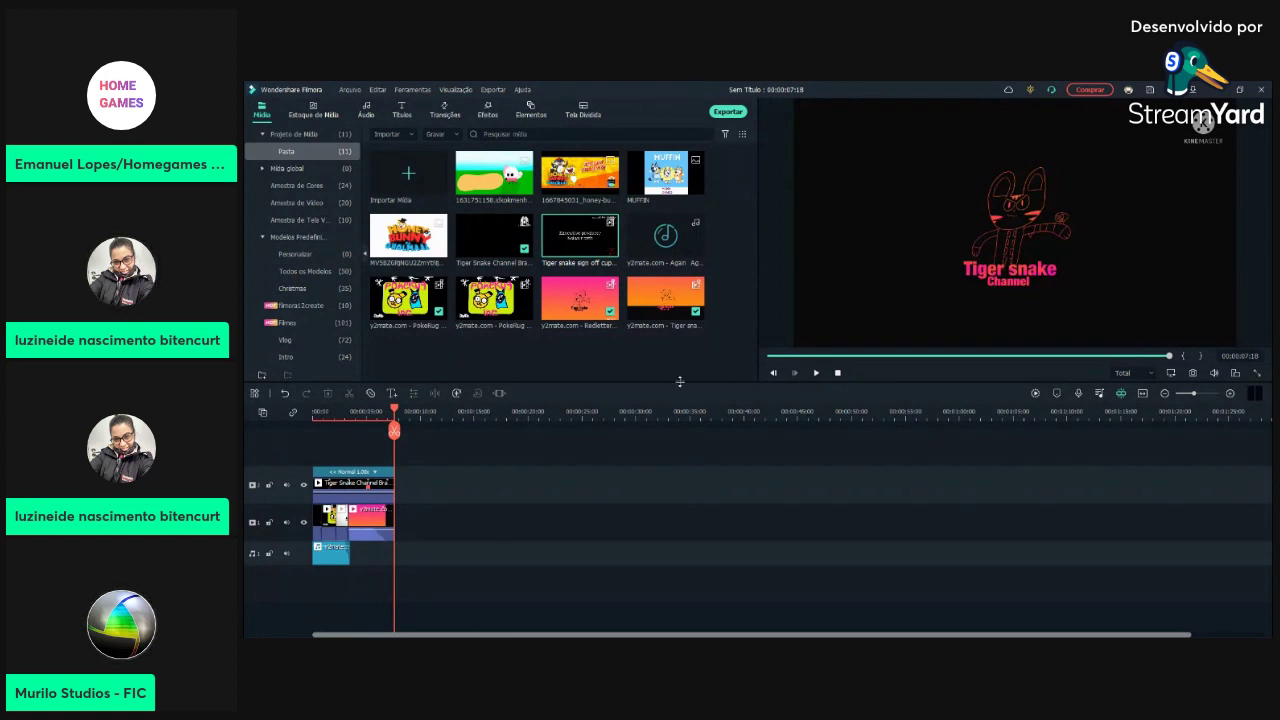
Step: Replay the sequence from the start and compare the colour samples with the project media for a closing clip
click(789, 354)
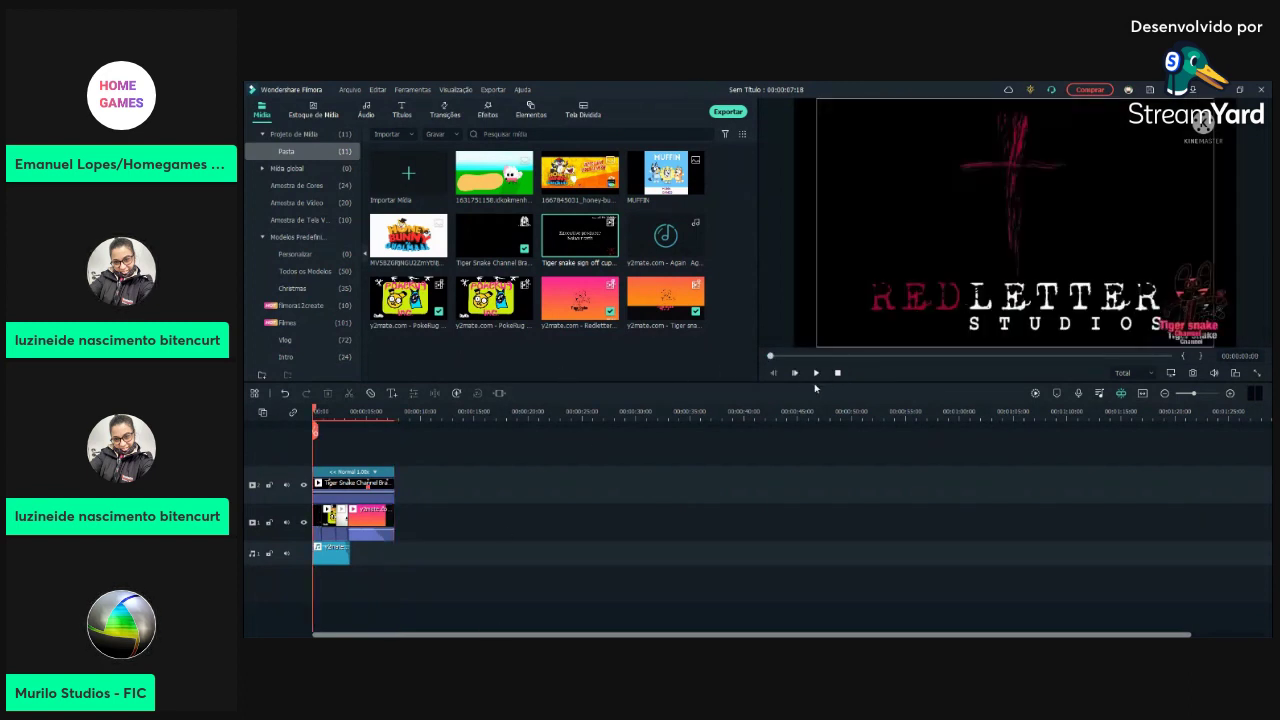
click(815, 373)
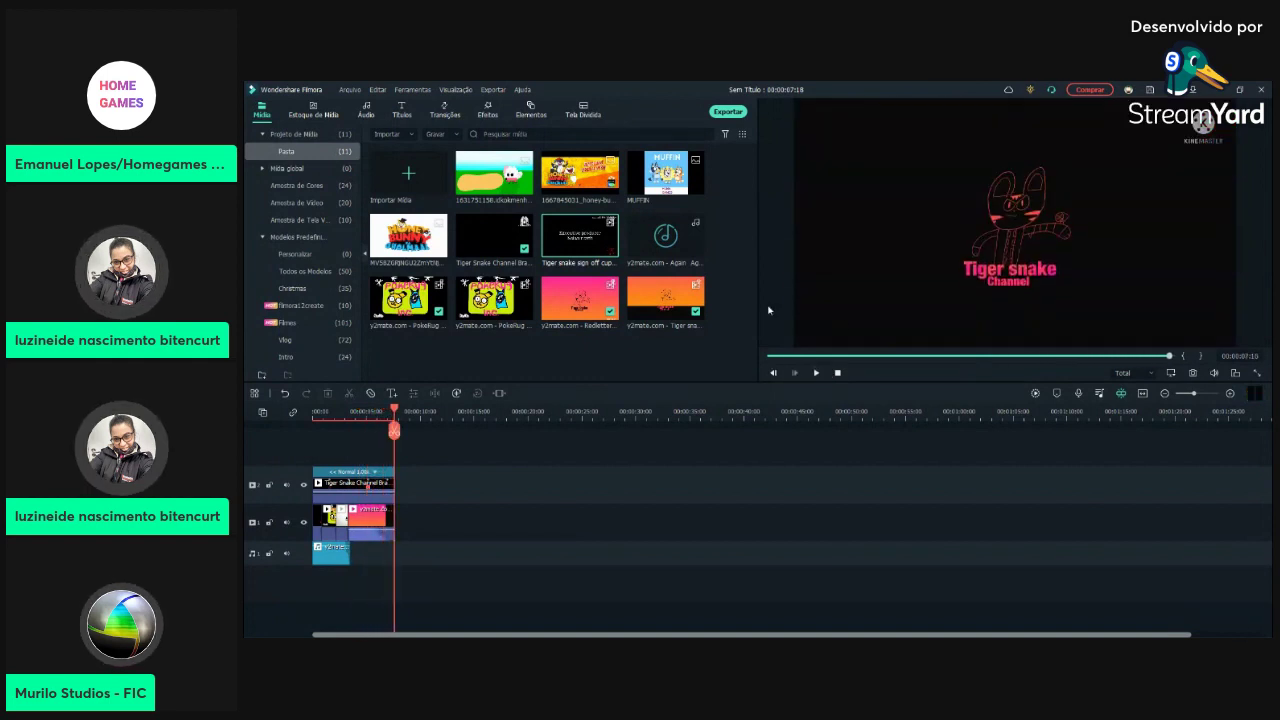
click(296, 185)
click(314, 152)
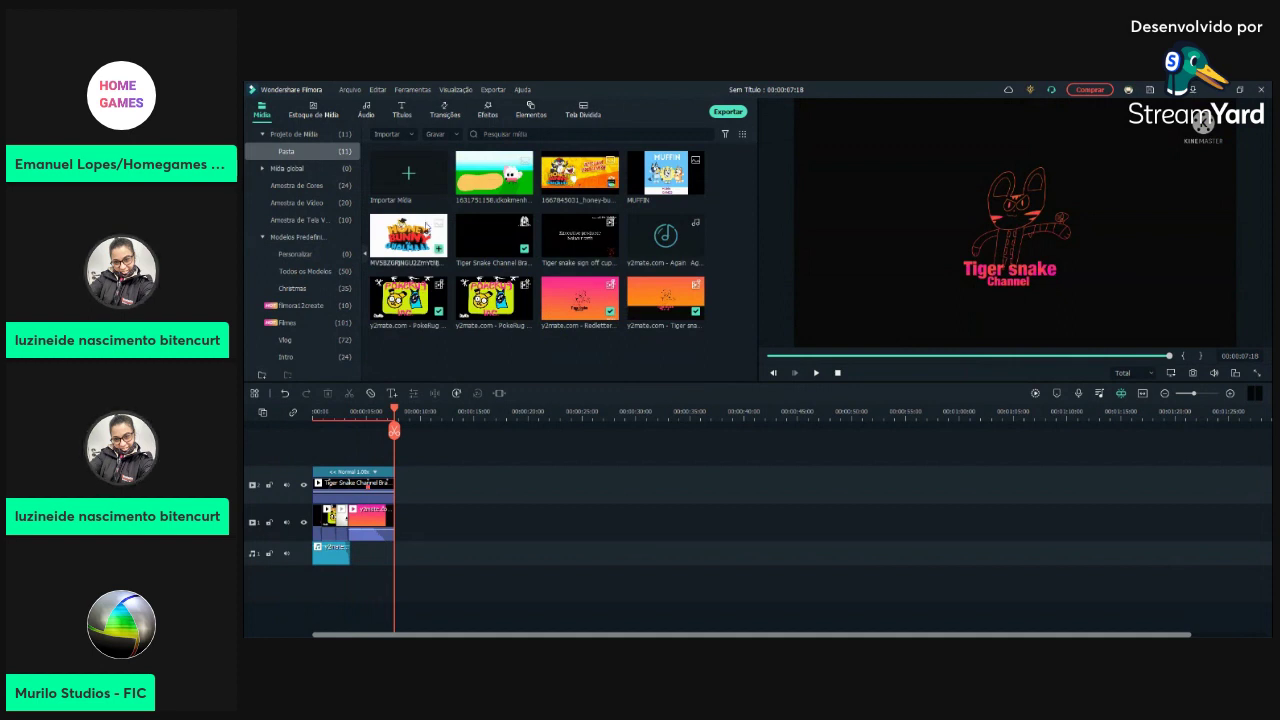
click(324, 189)
scroll(457, 265, down, 2)
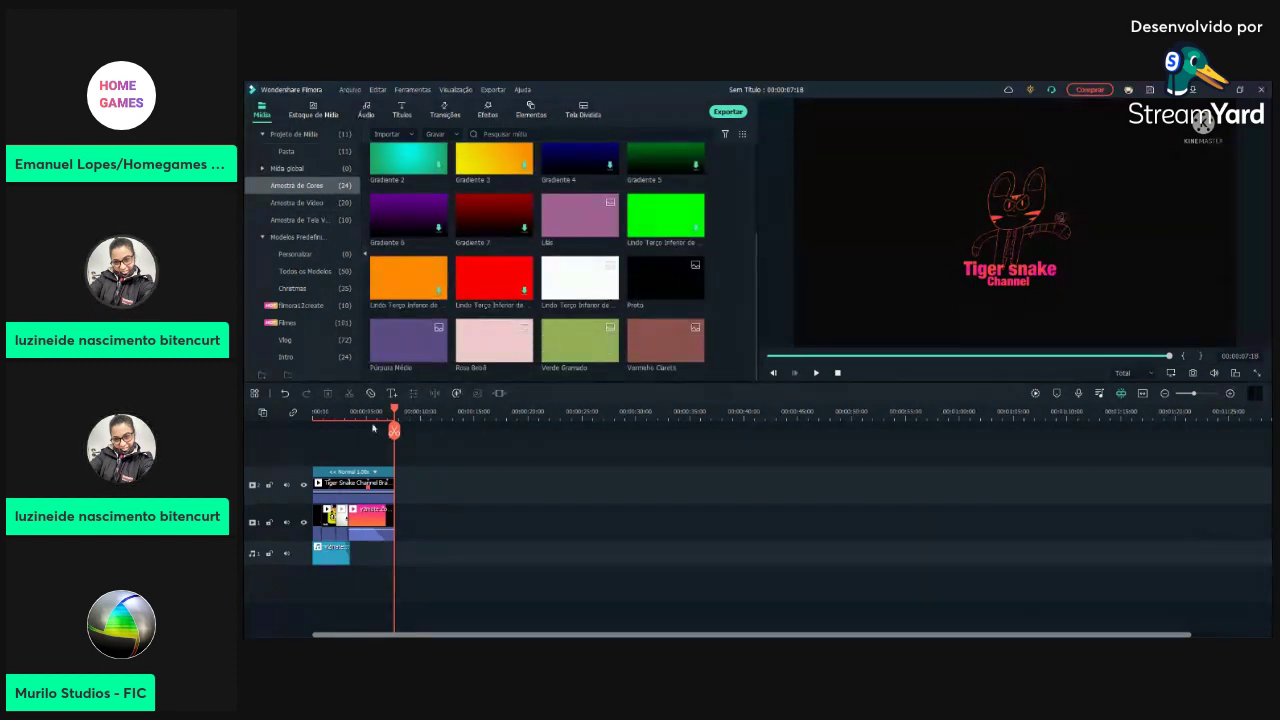
click(290, 151)
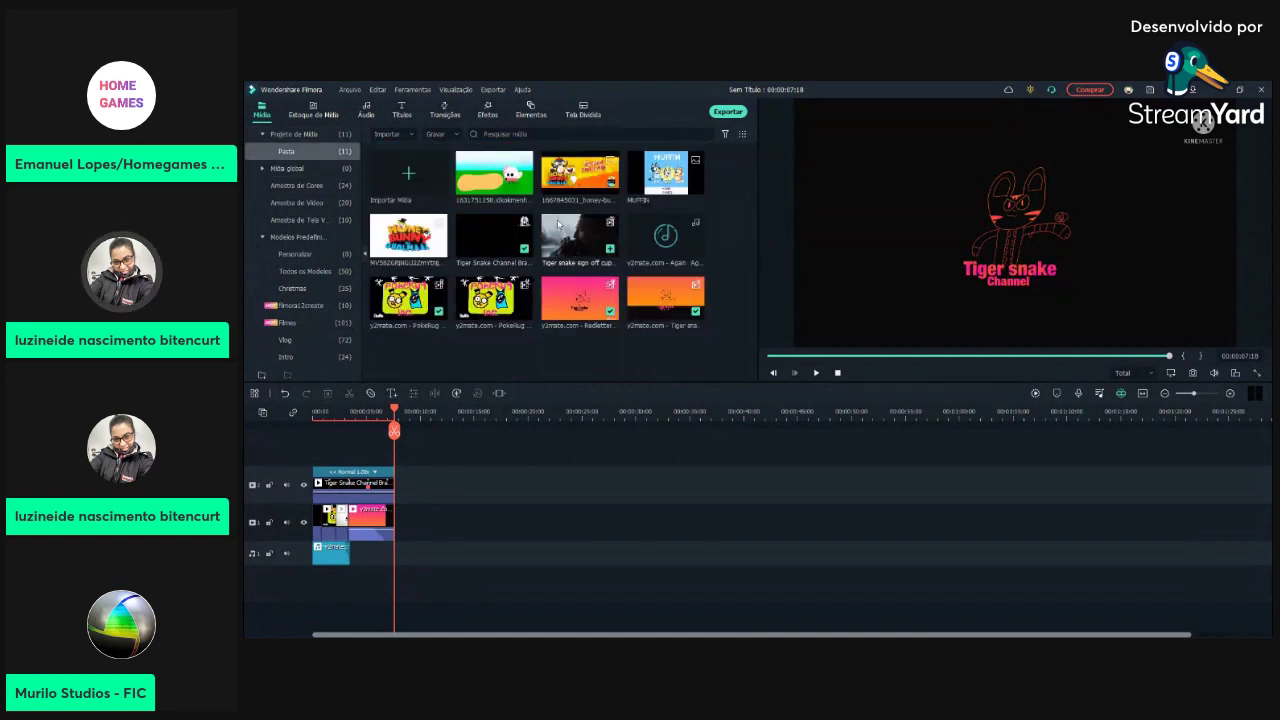
click(318, 187)
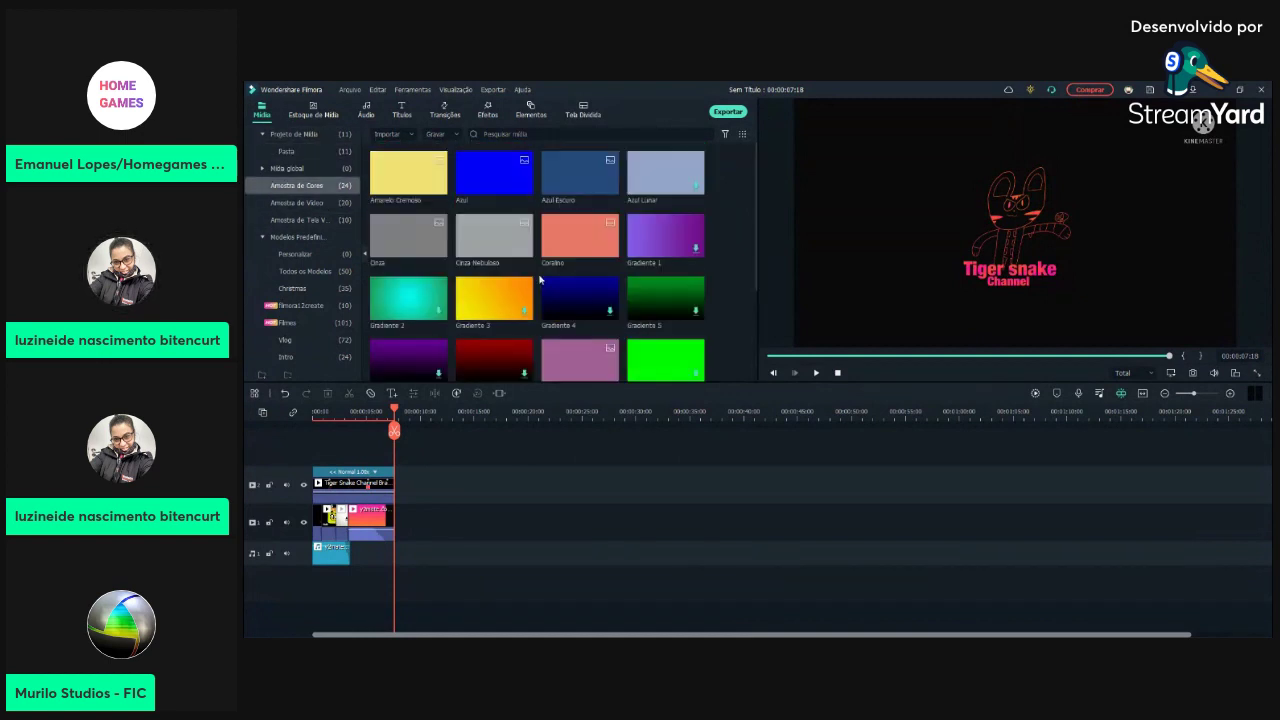
click(286, 151)
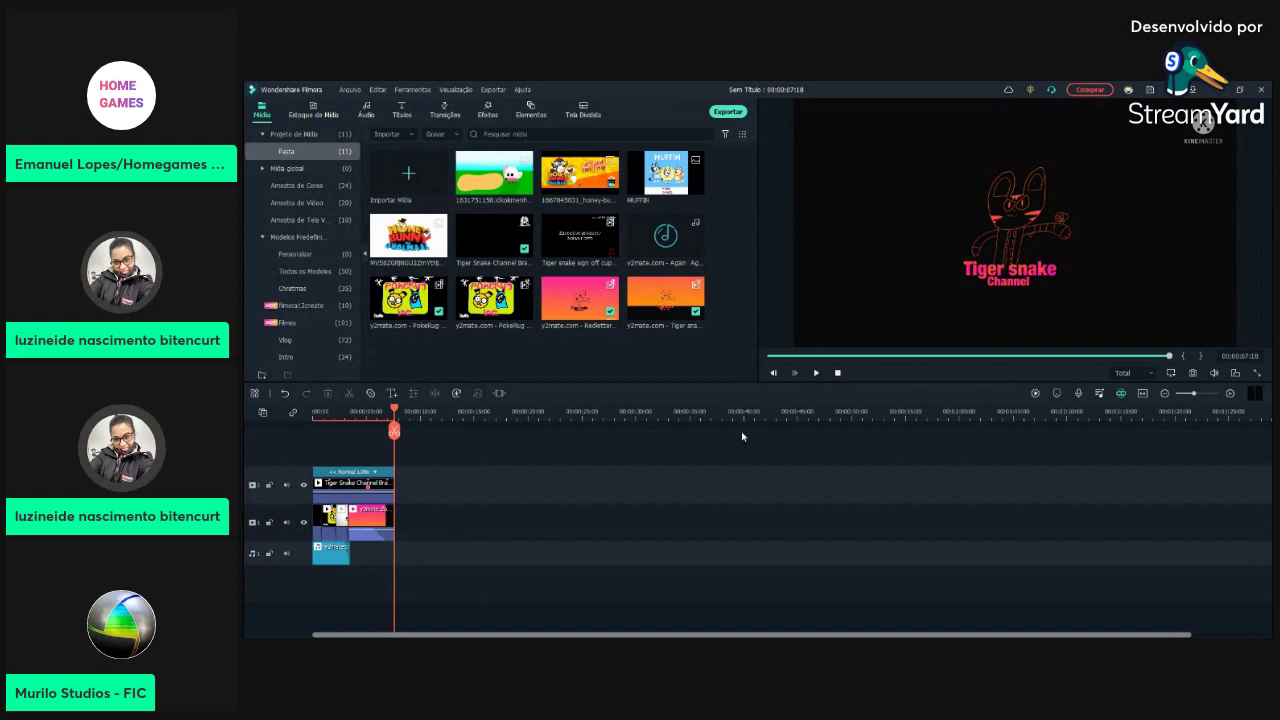
drag(965, 358, 770, 356)
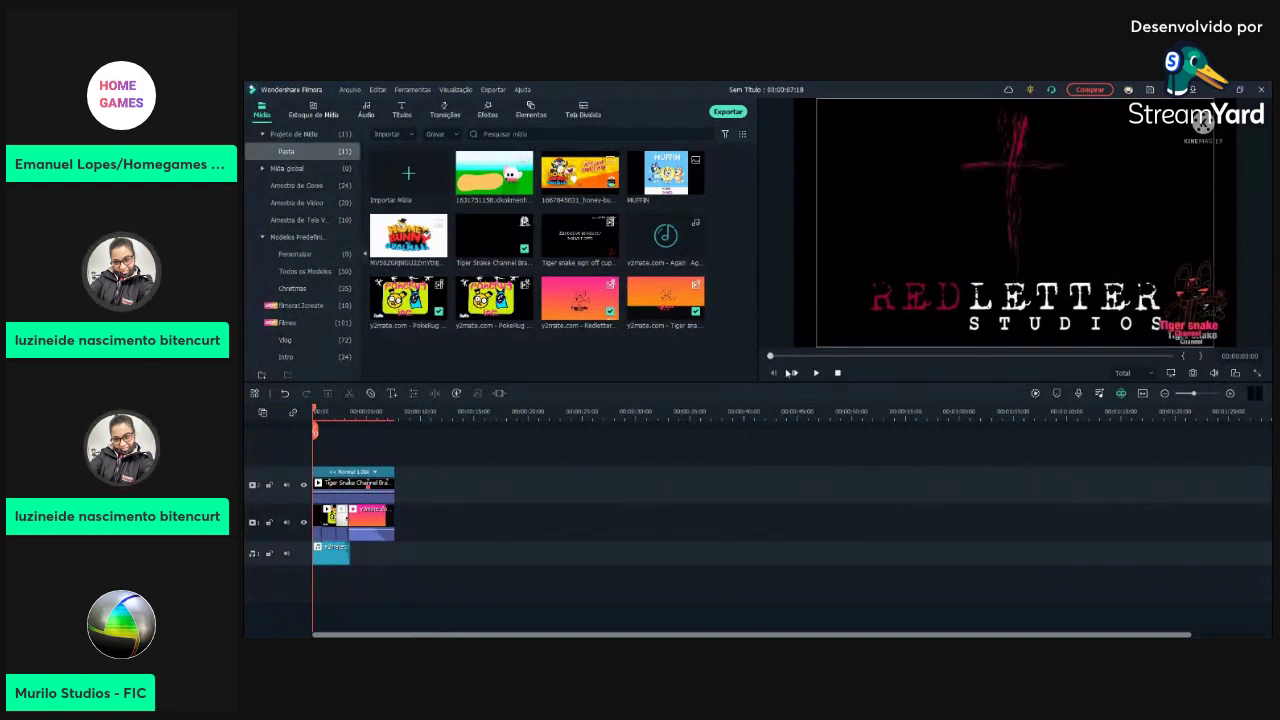
click(816, 372)
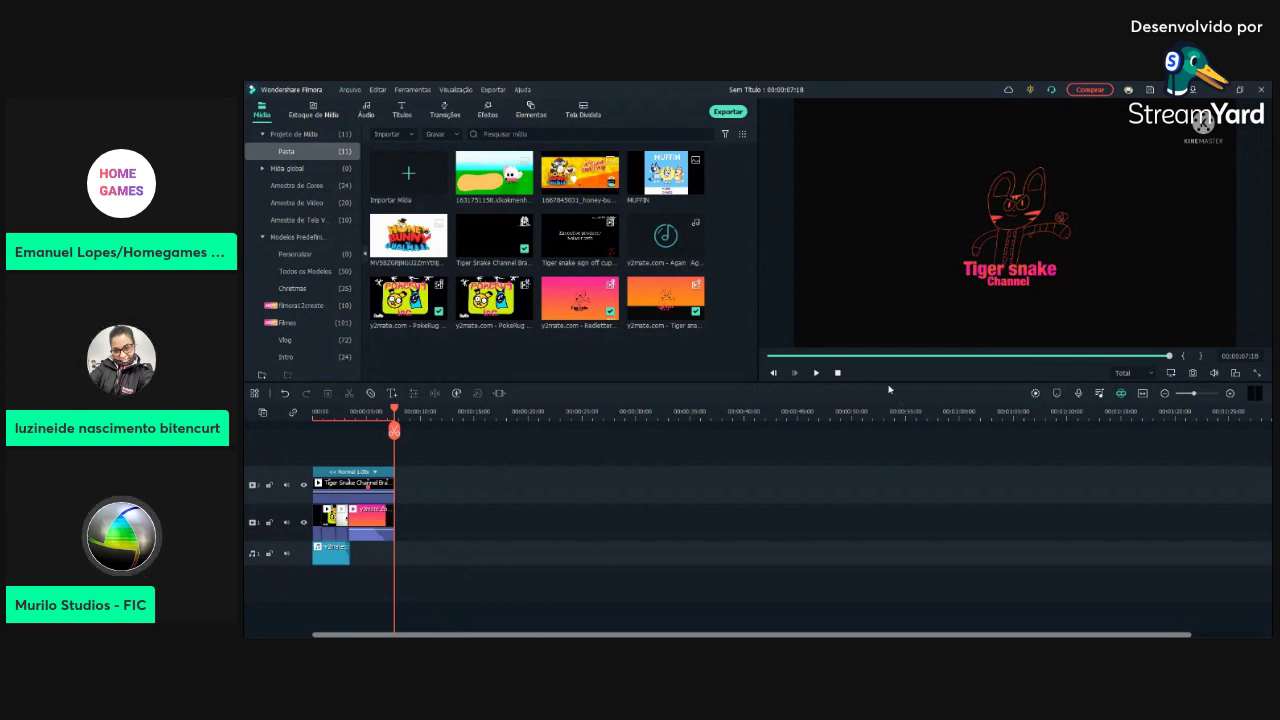
click(296, 185)
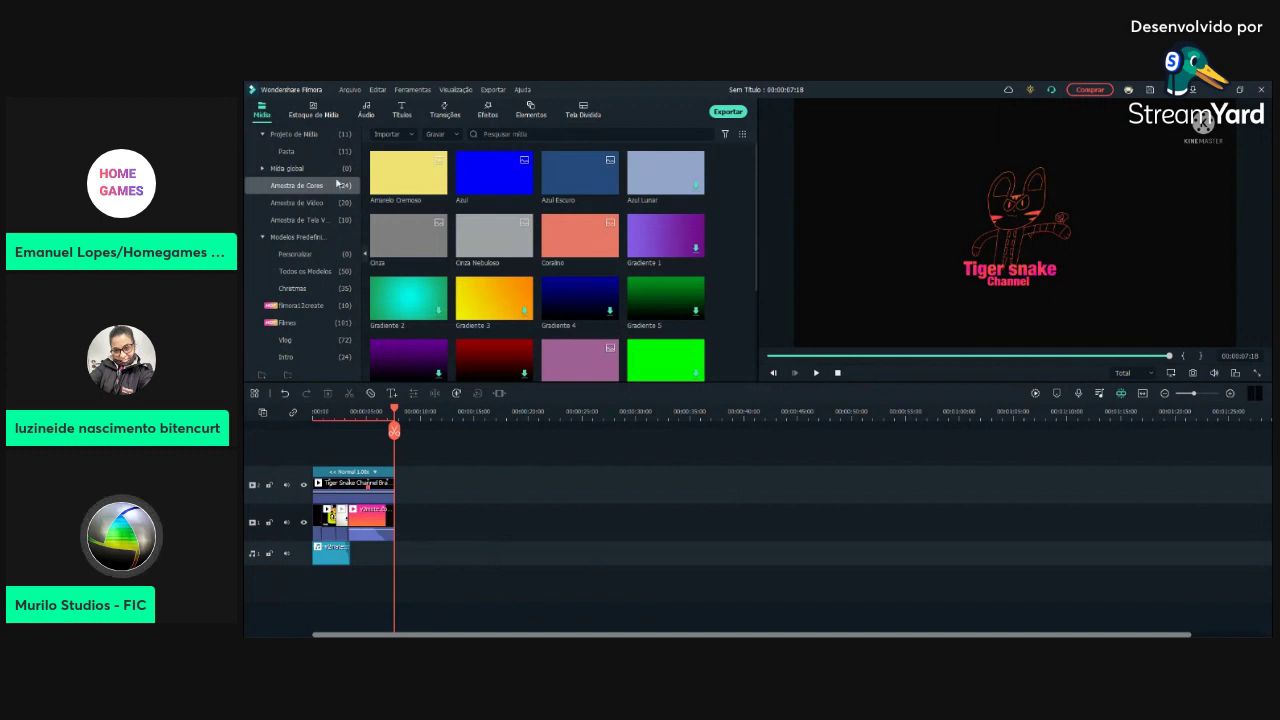
click(307, 152)
click(528, 250)
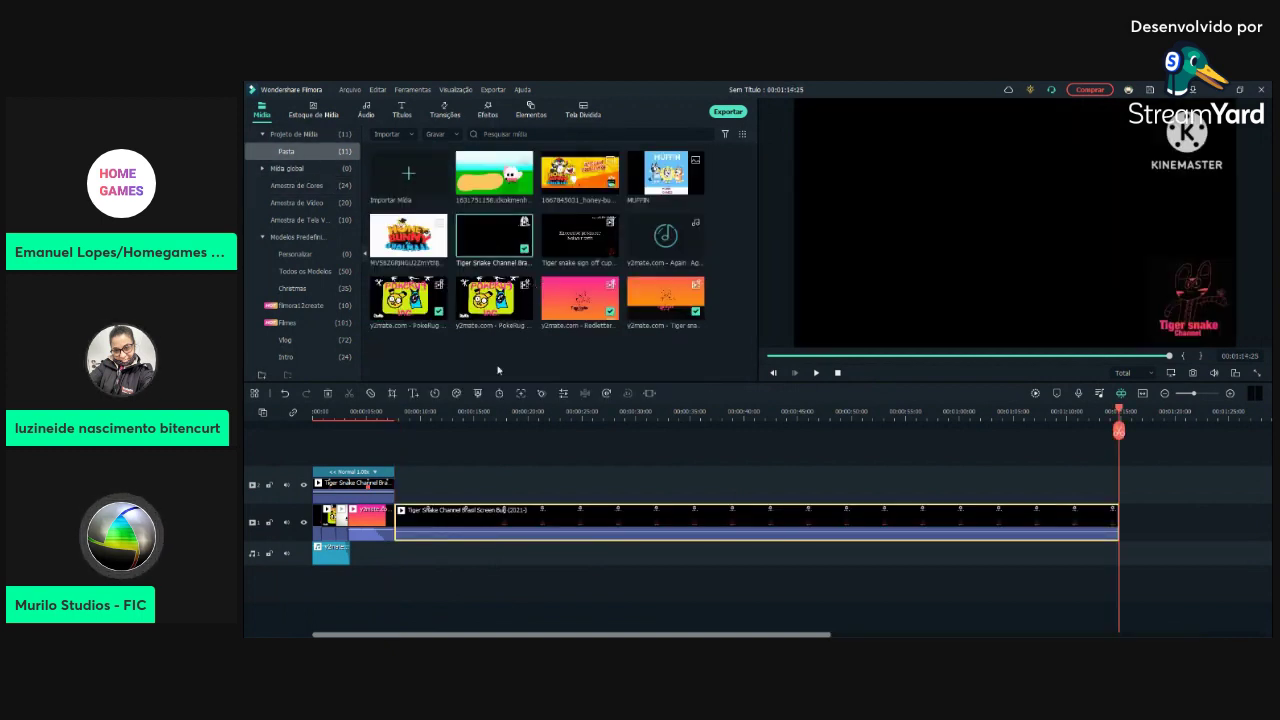
click(327, 393)
Step: Add the black Preto colour sample at the end of the first track and shorten it to about 11 frames
click(296, 185)
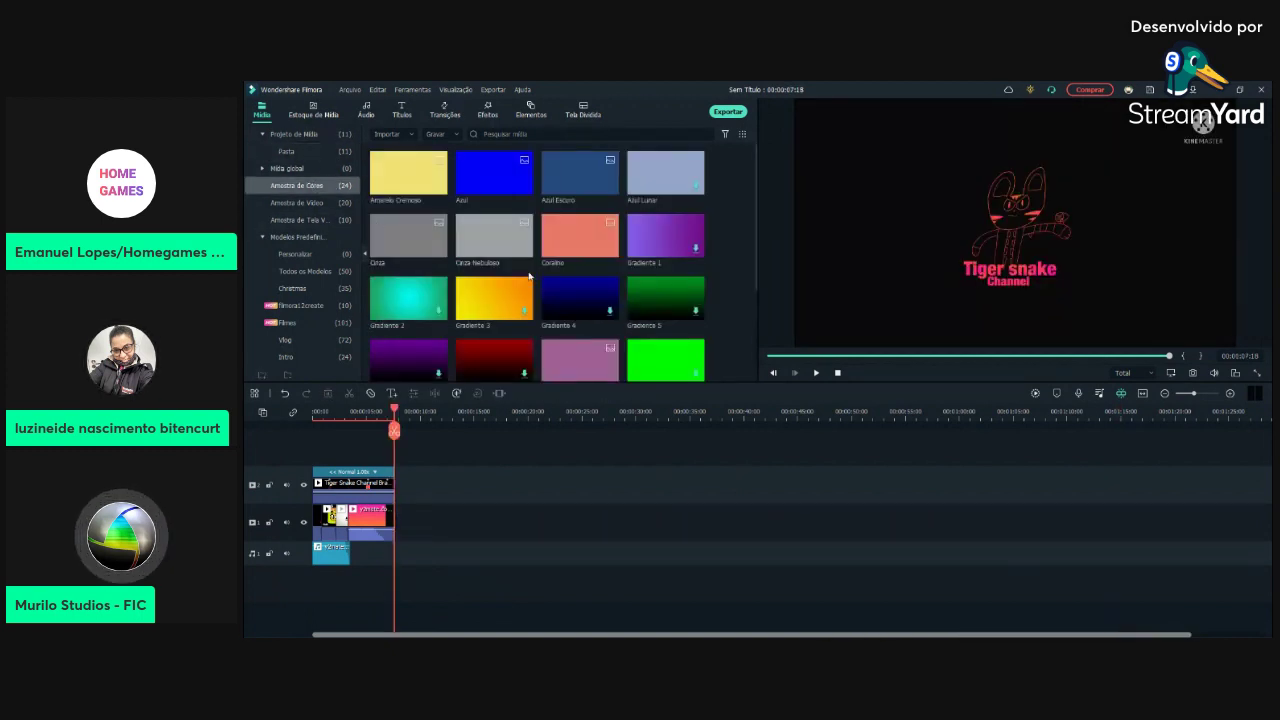
scroll(598, 311, down, 3)
click(695, 290)
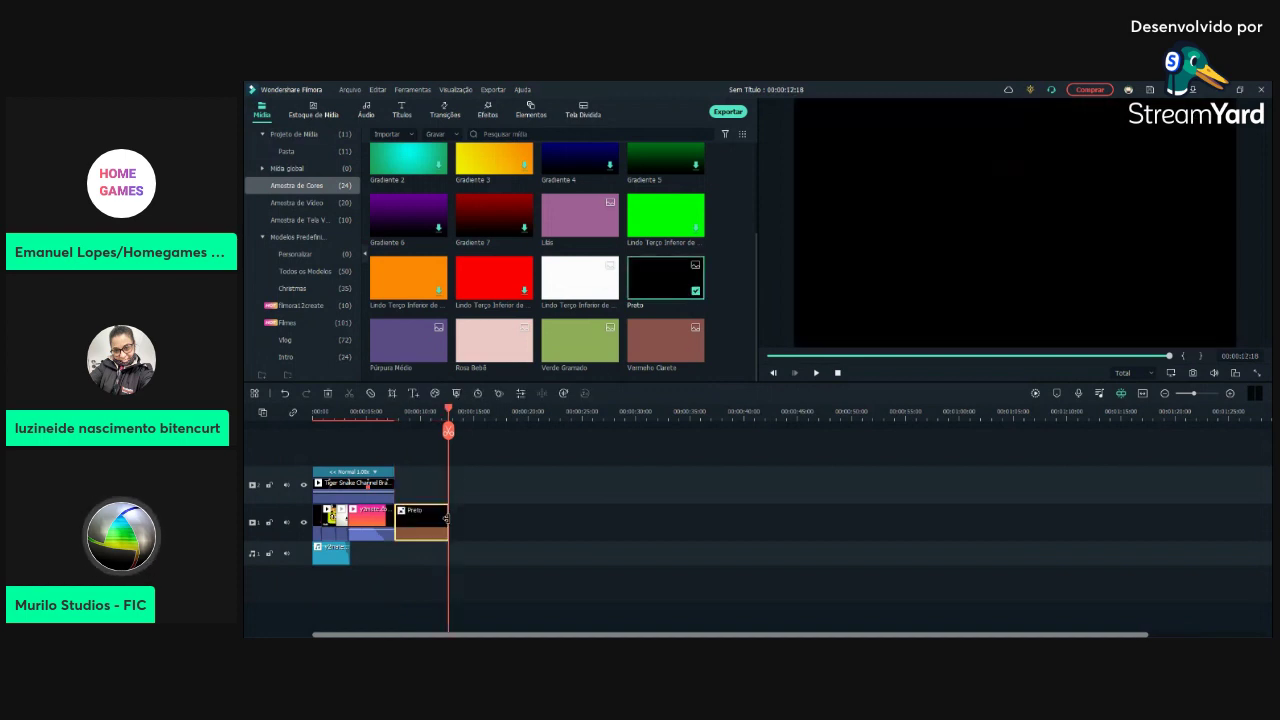
drag(446, 518, 397, 518)
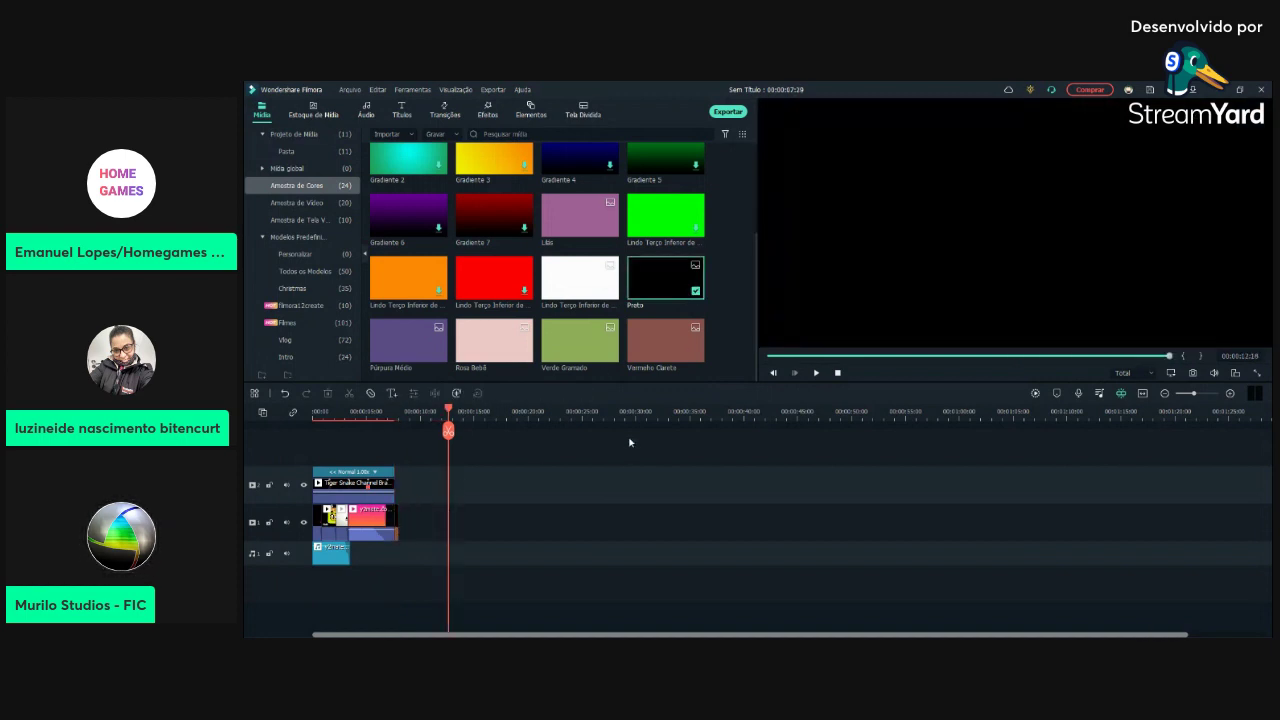
Step: Add the Desvanecer transition between the Tiger Snake clip and the black ending on the first track and preview it
key(Home)
click(444, 108)
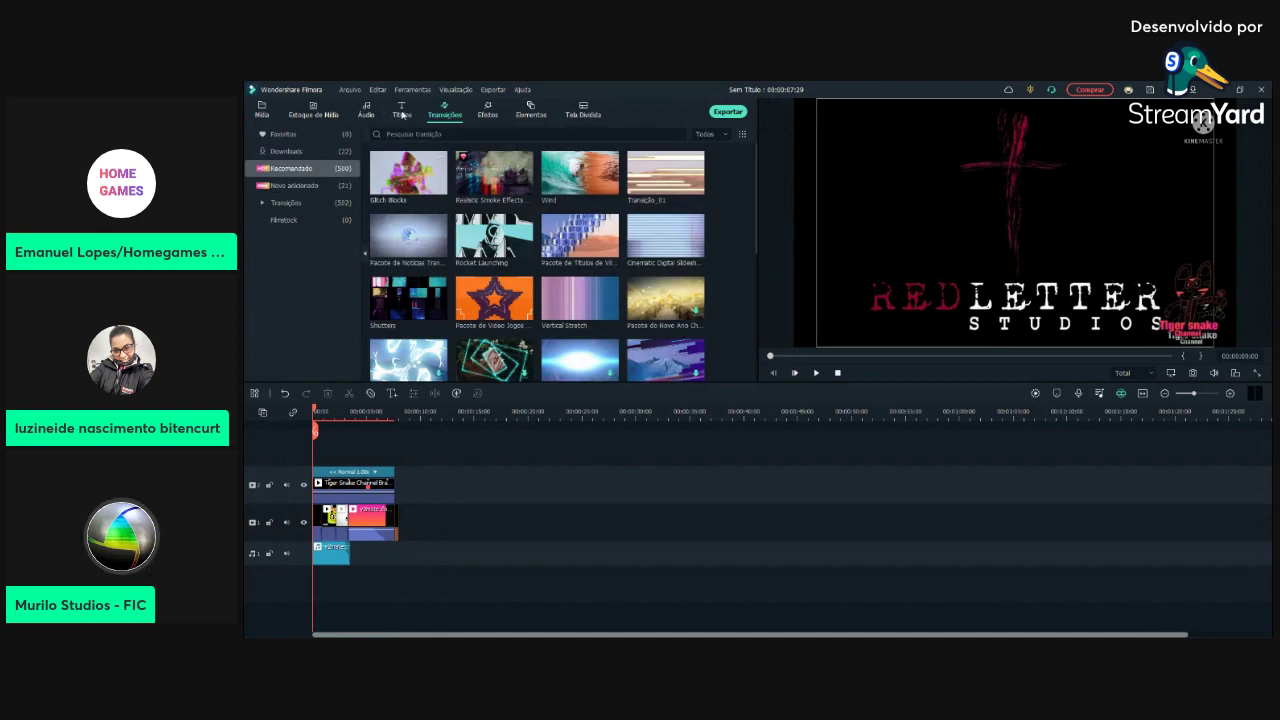
click(489, 113)
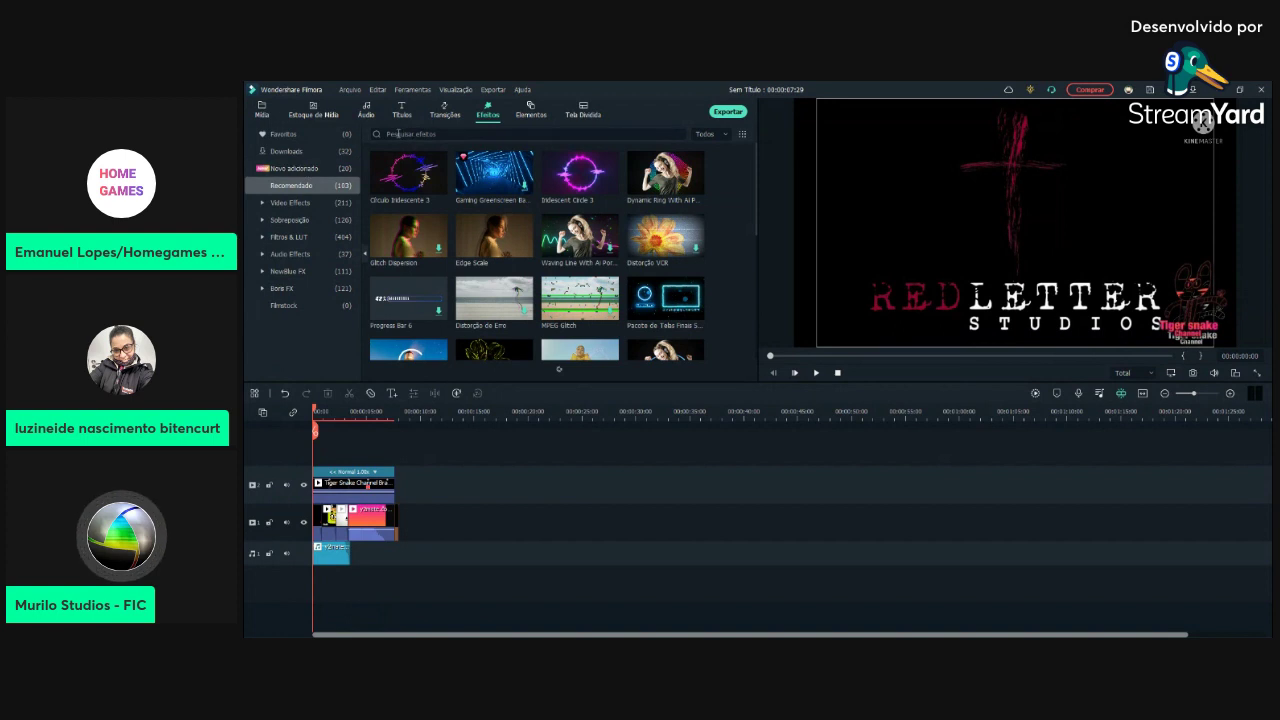
click(445, 110)
click(287, 151)
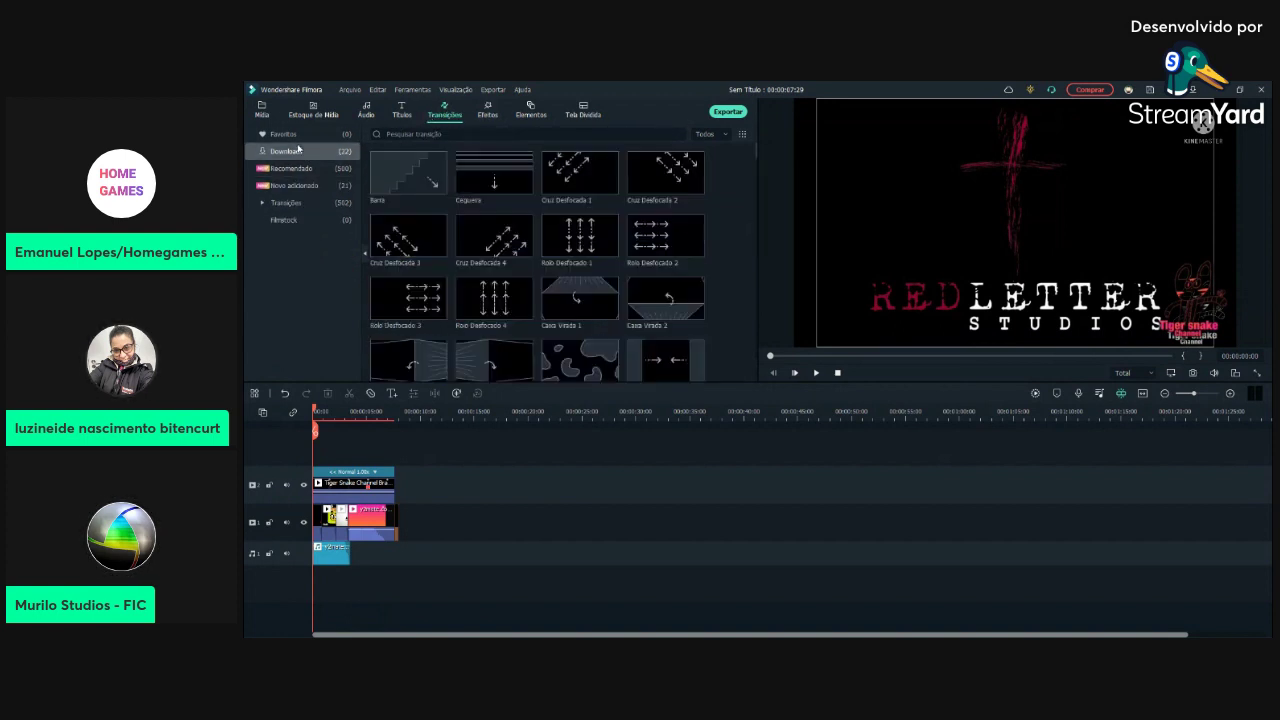
scroll(484, 207, down, 3)
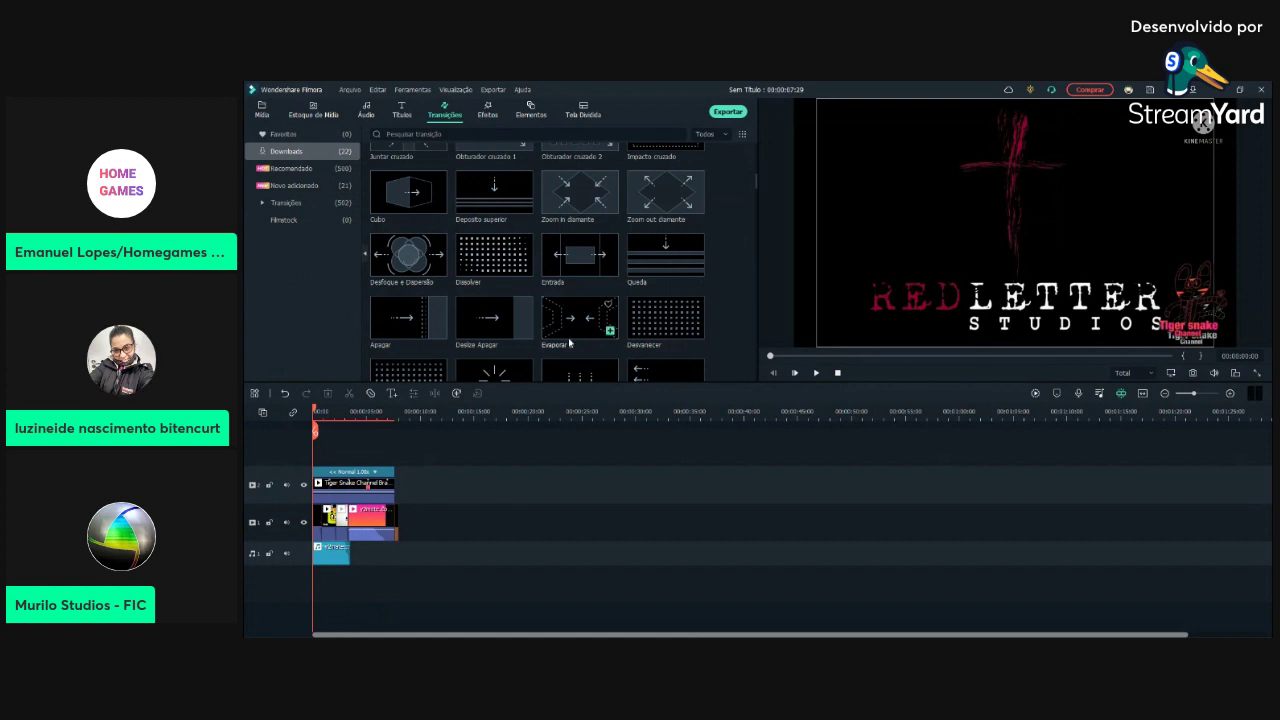
mouse_move(686, 322)
mouse_down()
mouse_move(546, 443)
mouse_move(393, 523)
mouse_up()
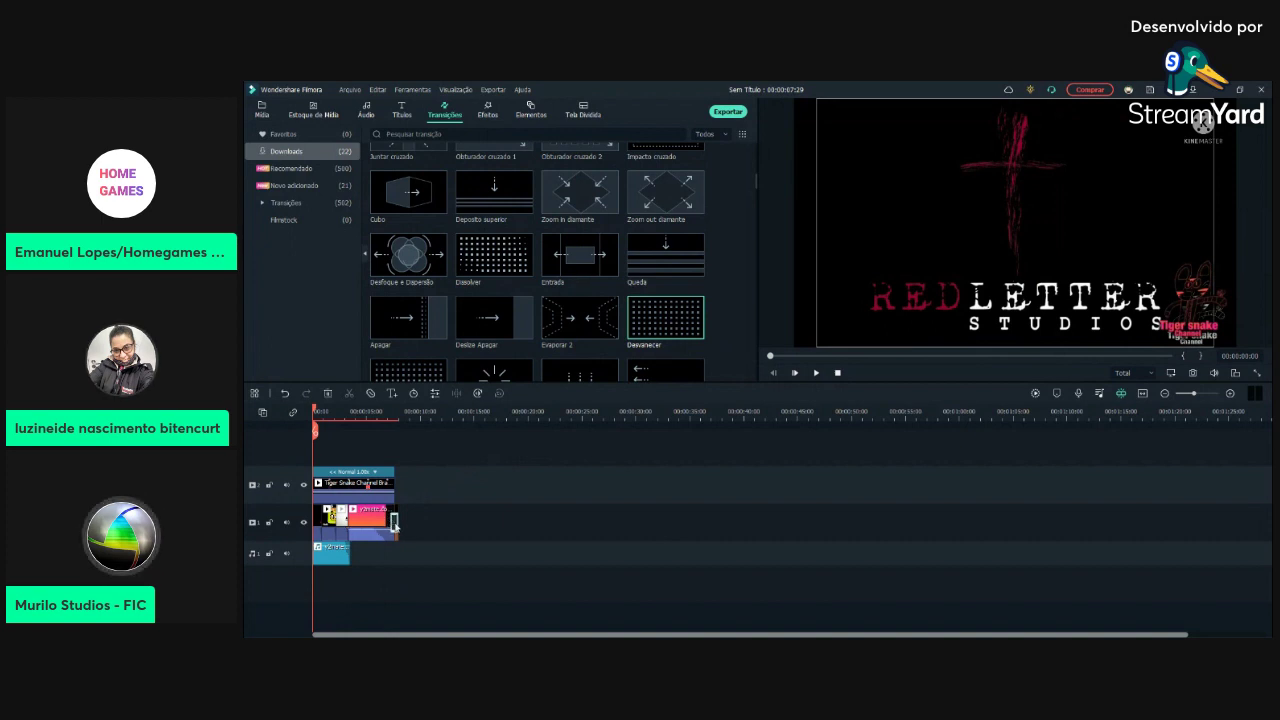
click(1054, 357)
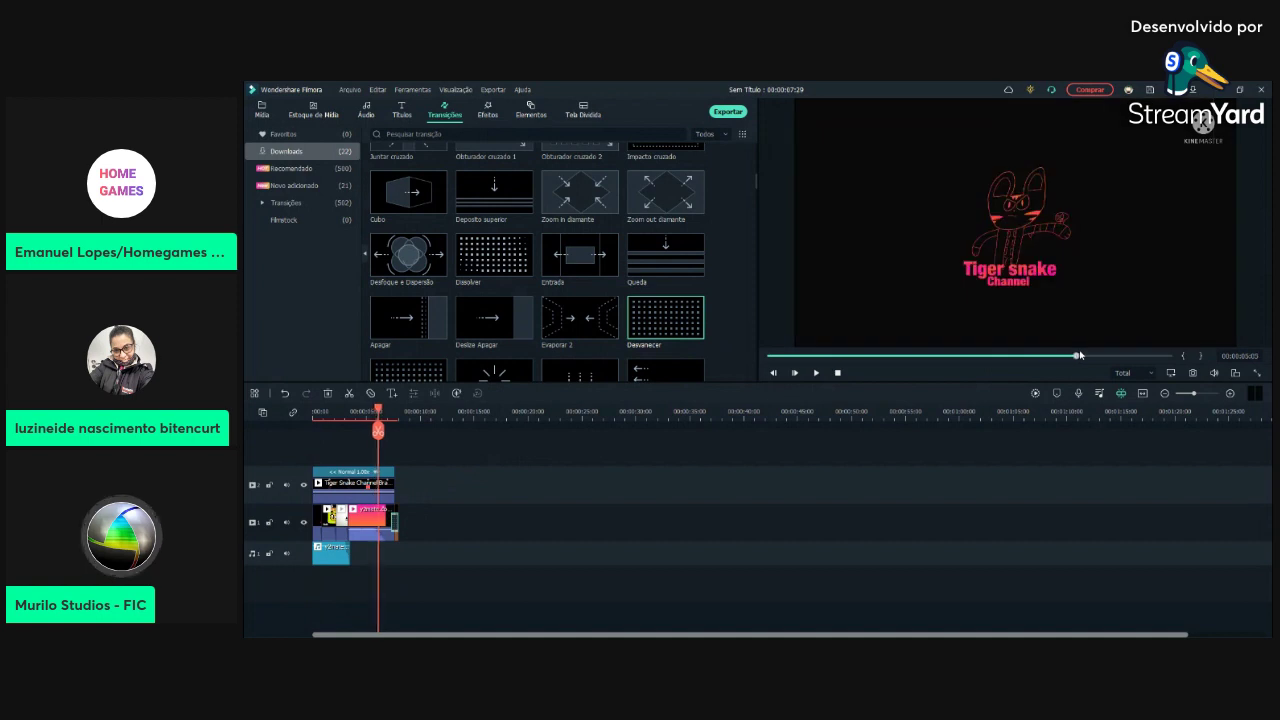
click(815, 372)
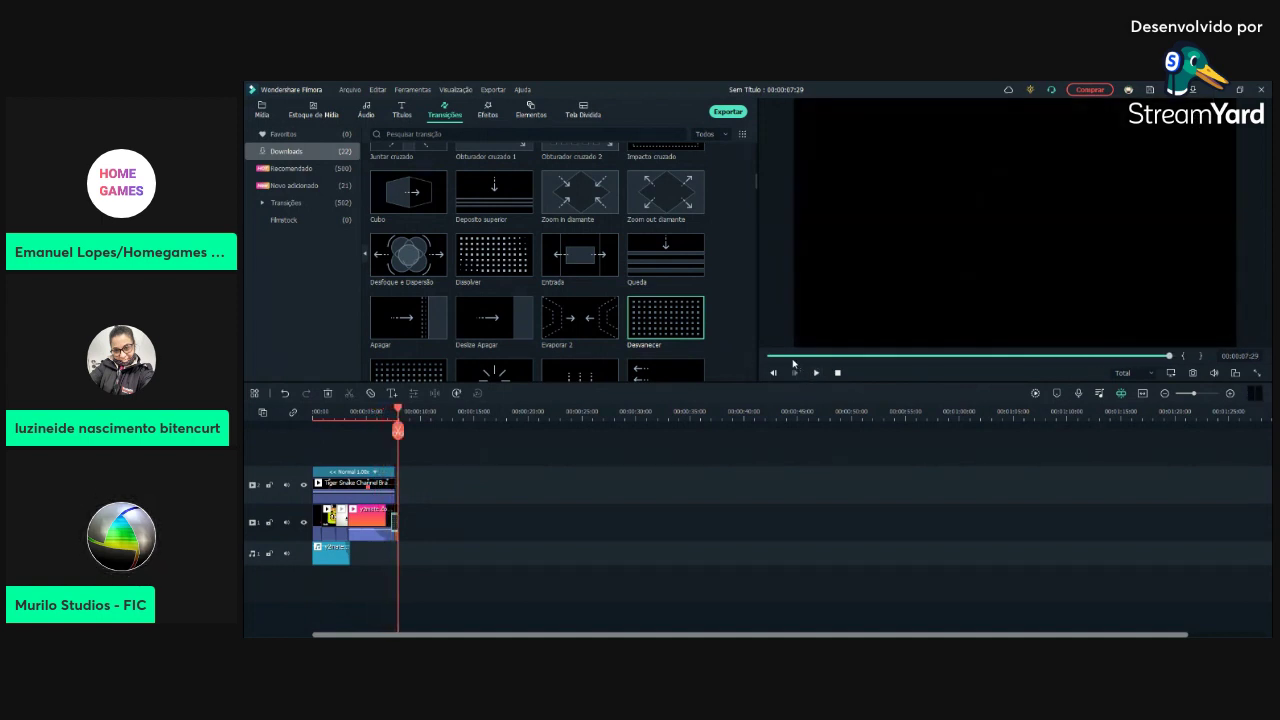
click(772, 371)
Step: Add the Y2Mate Rugger's and STAY videos to the project media folder
click(261, 110)
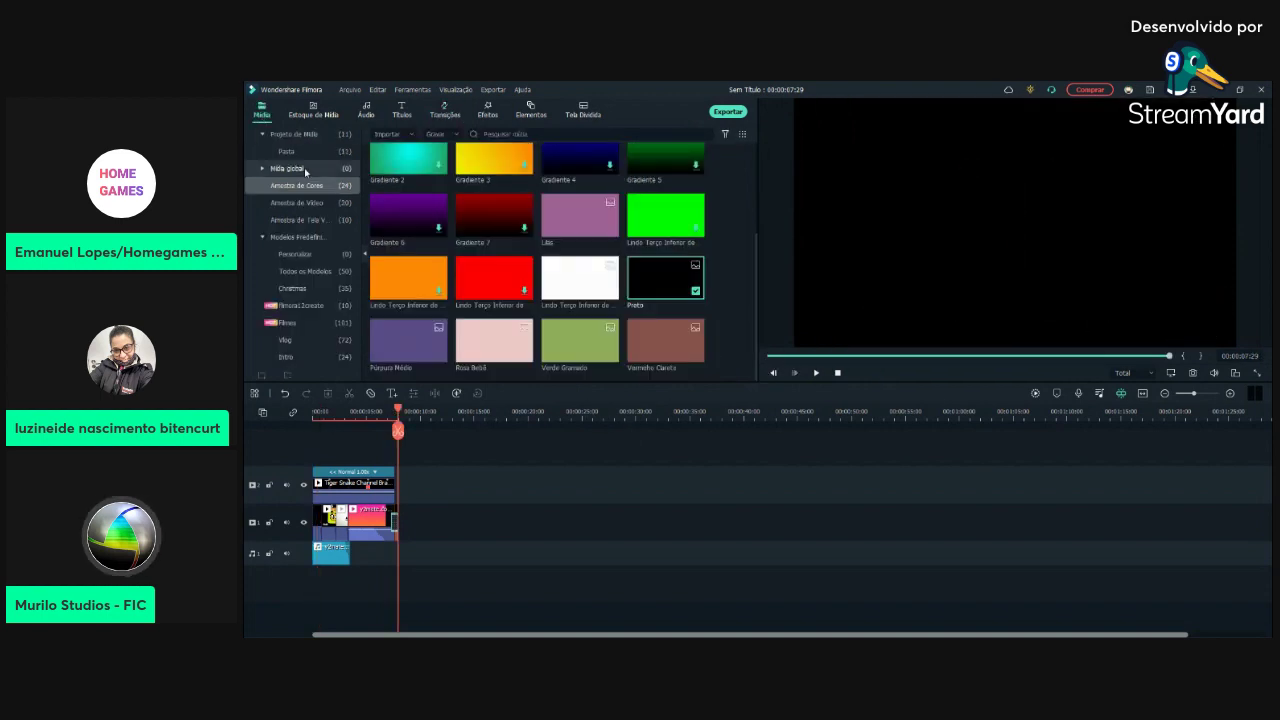
click(298, 157)
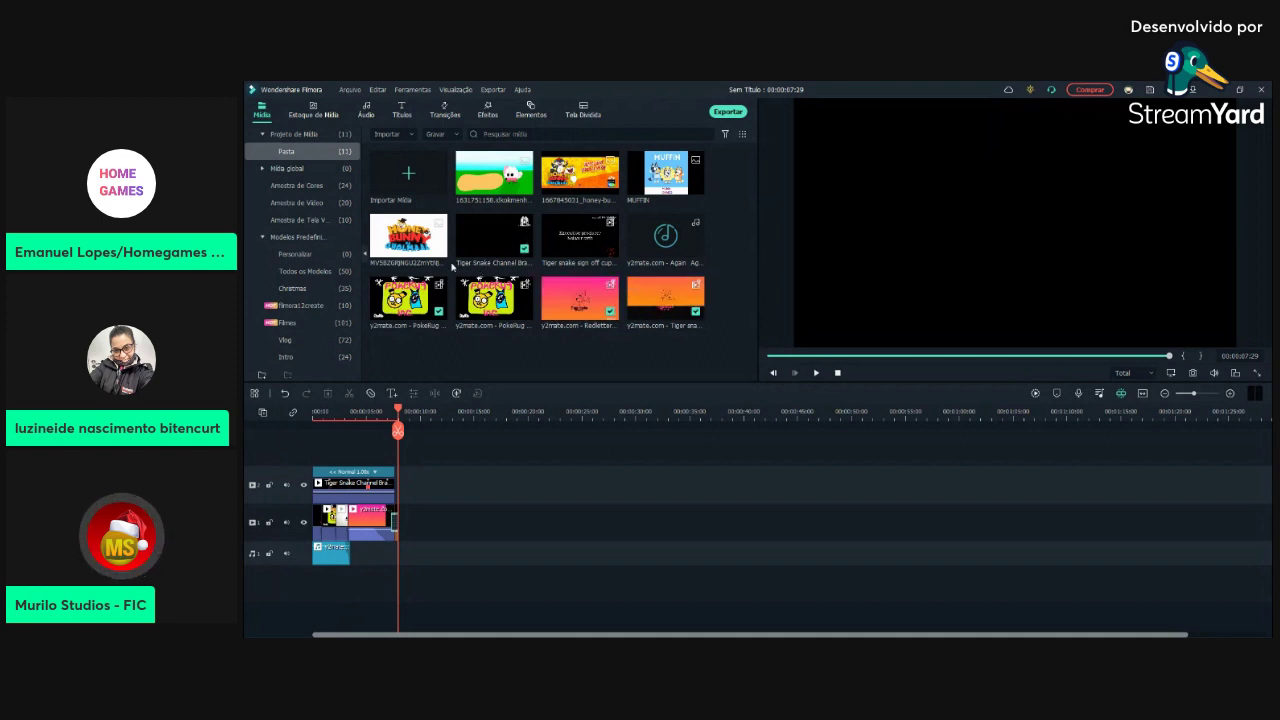
click(320, 170)
click(318, 185)
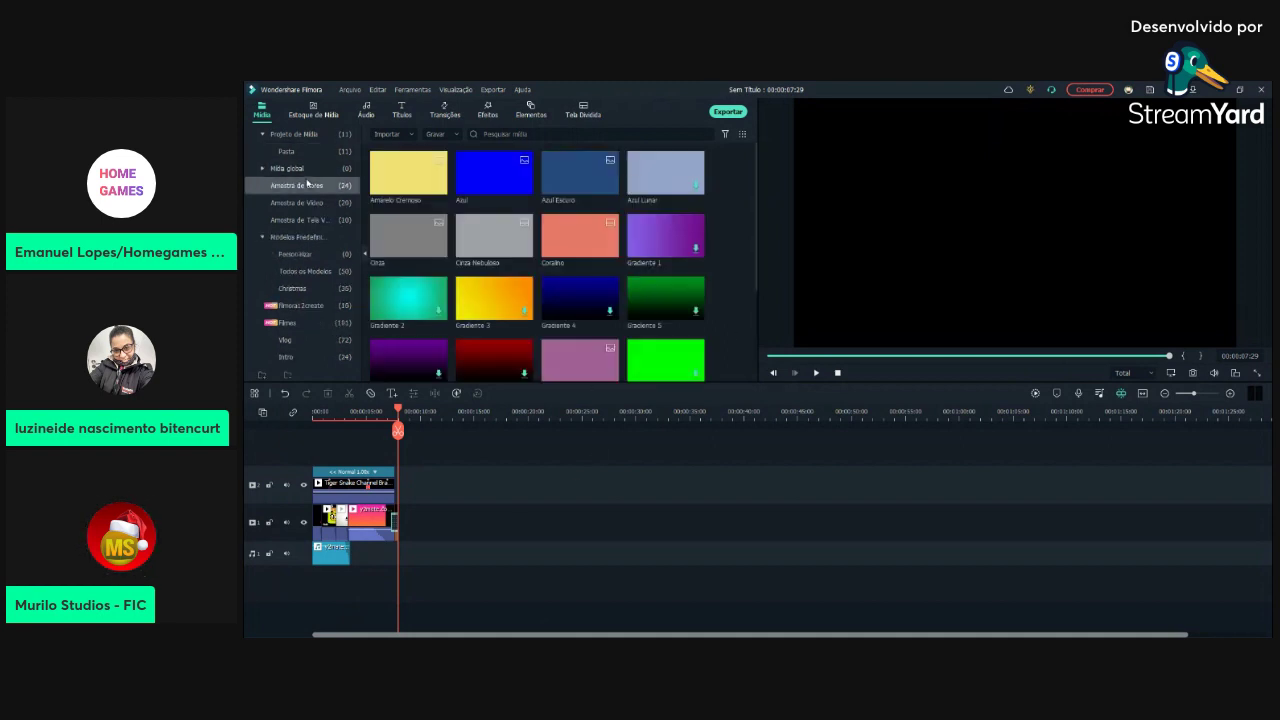
click(286, 151)
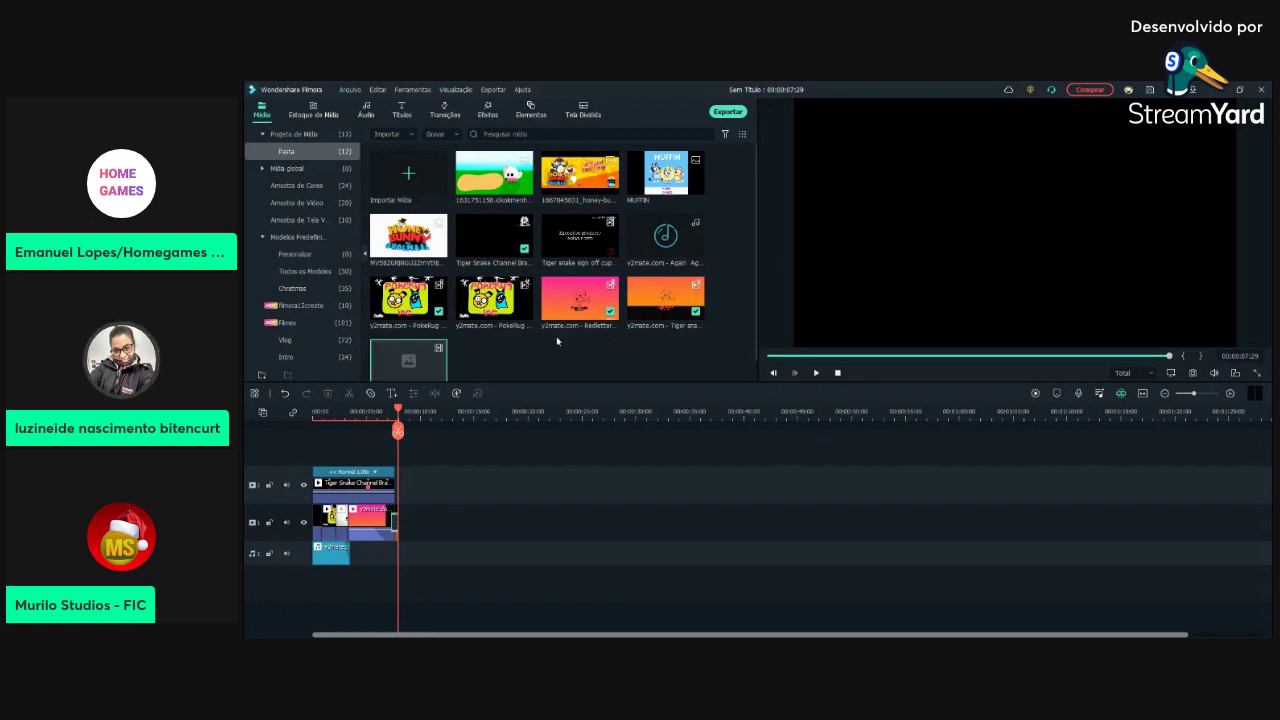
scroll(409, 143, up, 1)
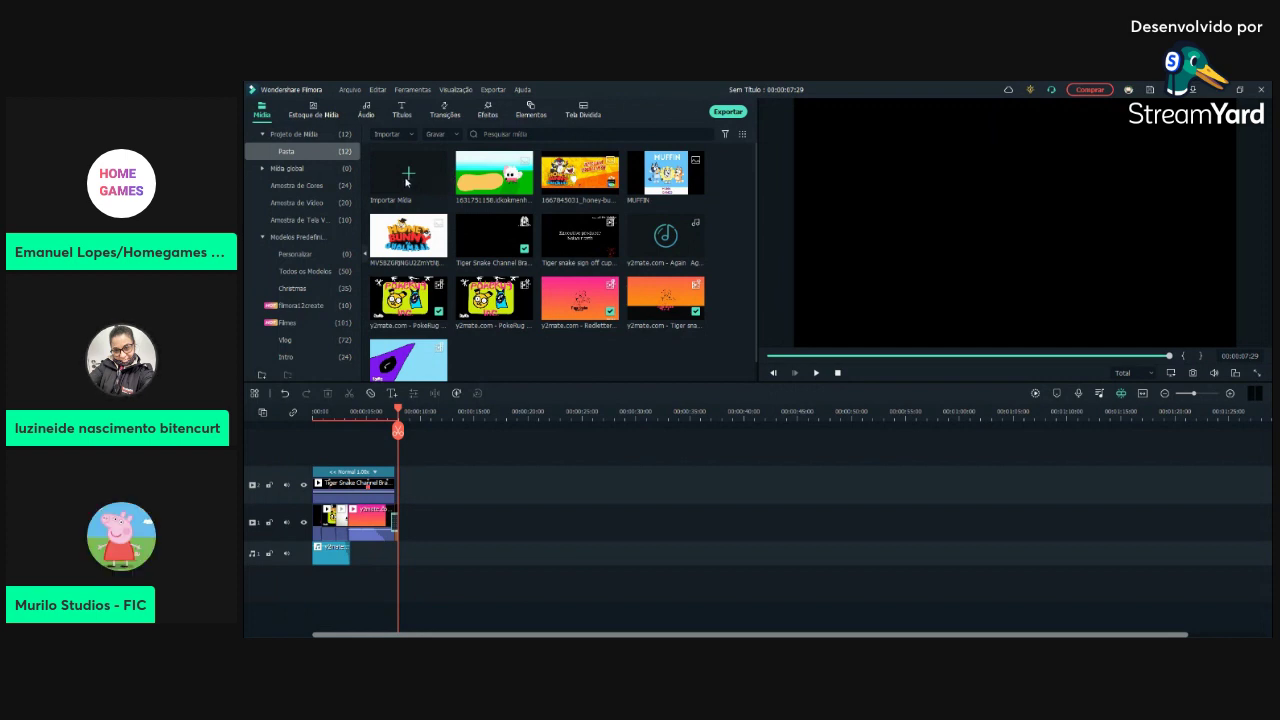
scroll(596, 373, down, 1)
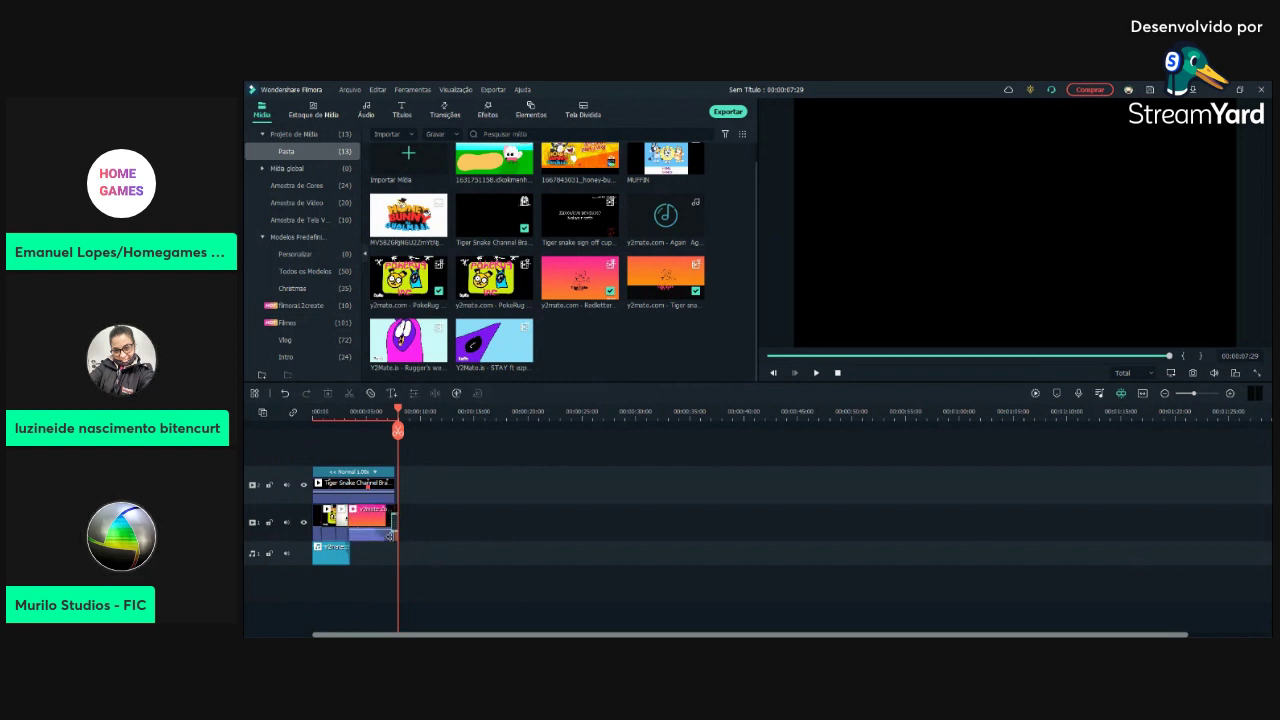
Step: Clear the timeline by deleting every clip from the video and audio tracks
click(285, 394)
click(306, 394)
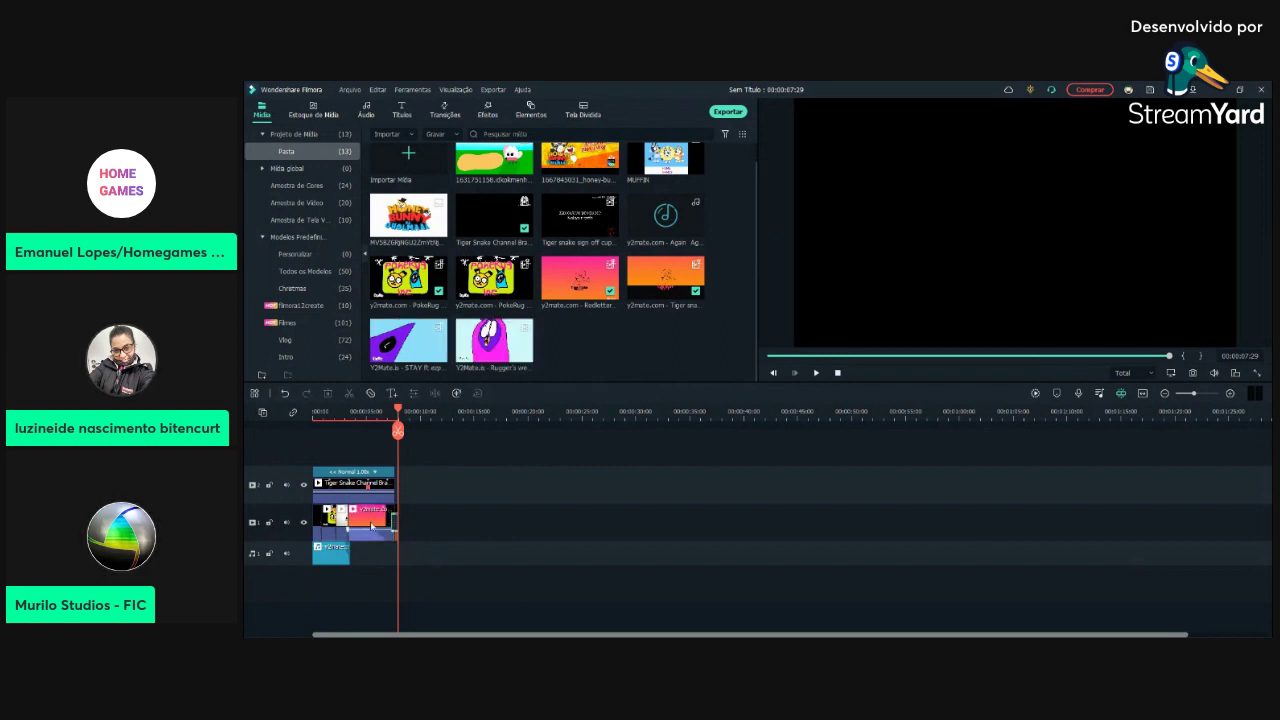
click(327, 394)
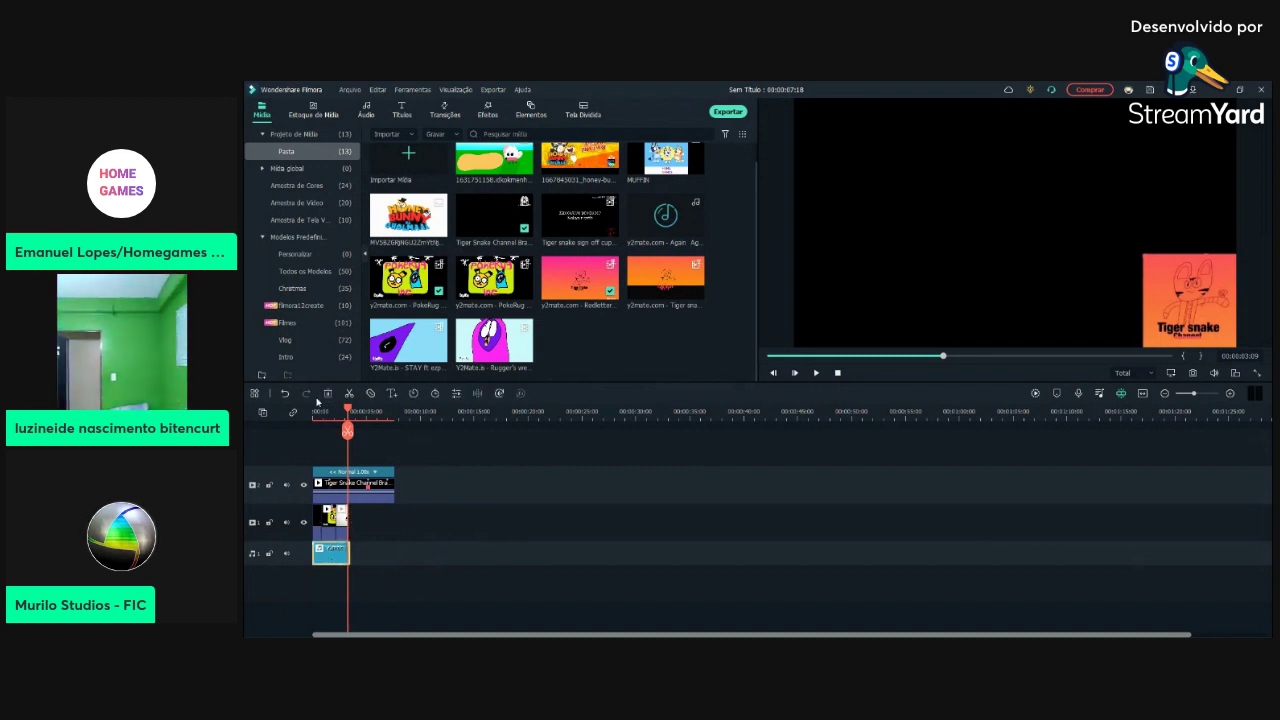
click(328, 394)
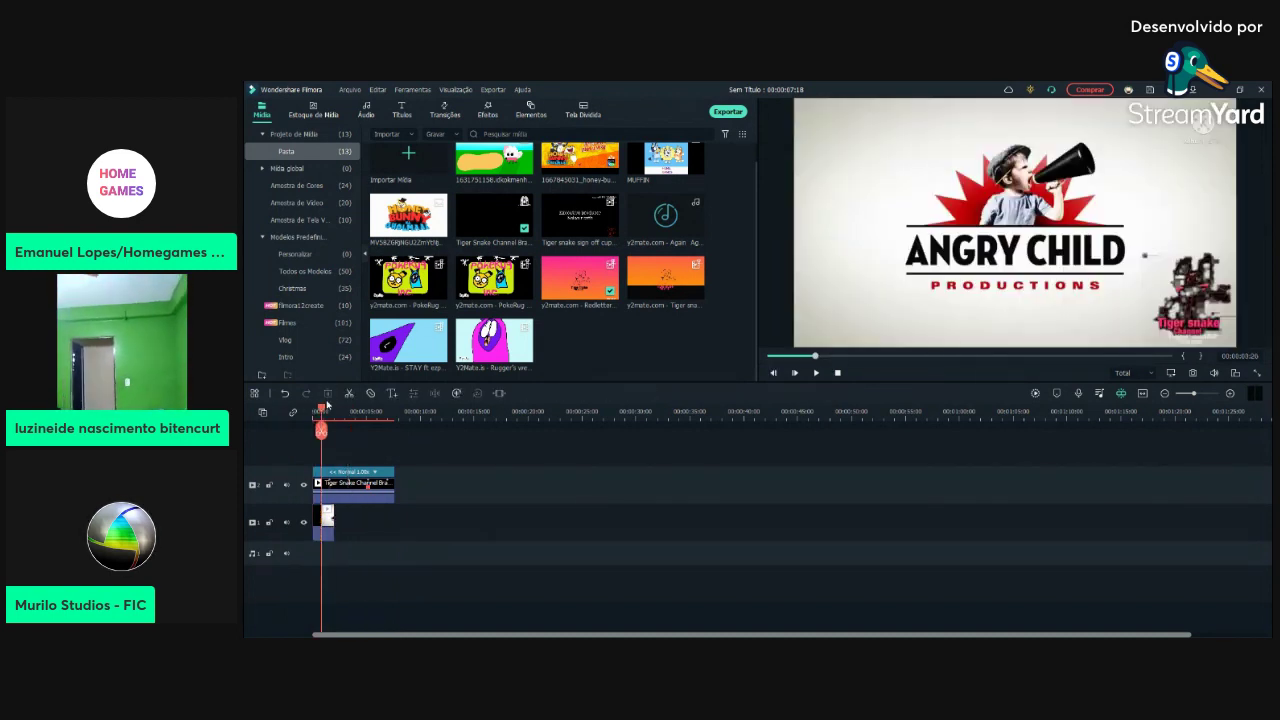
click(329, 393)
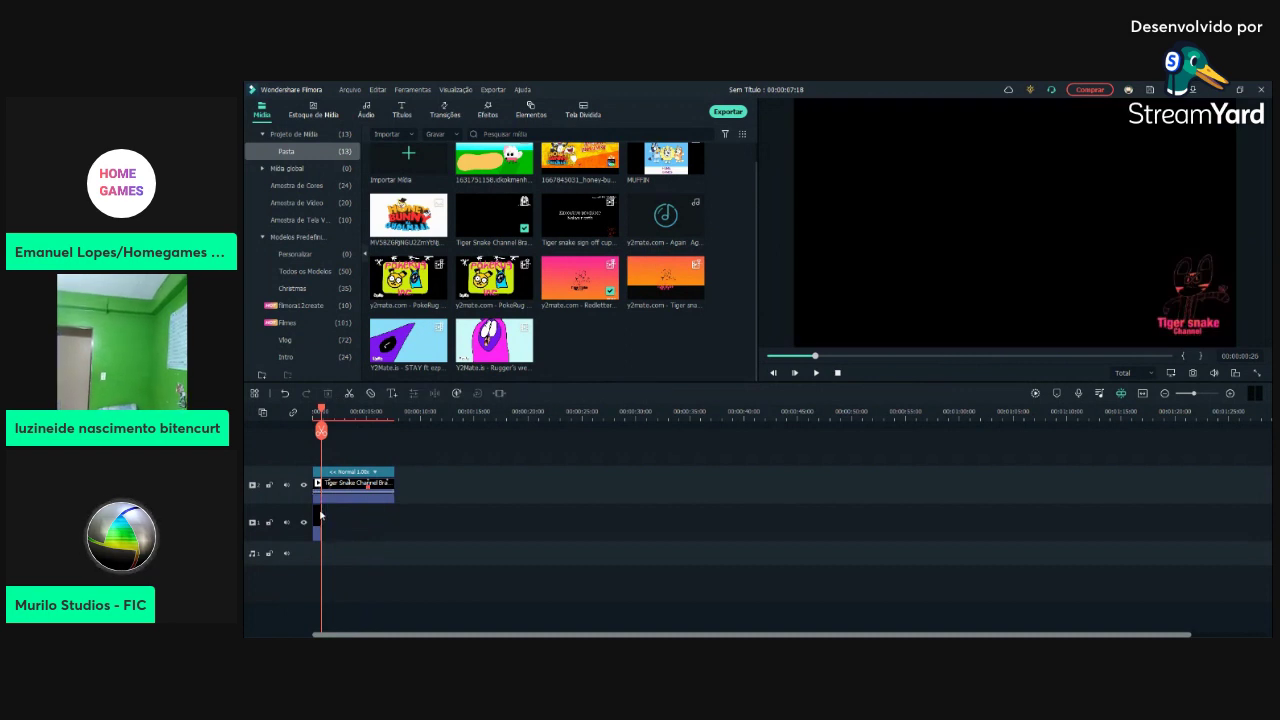
right_click(352, 485)
click(446, 486)
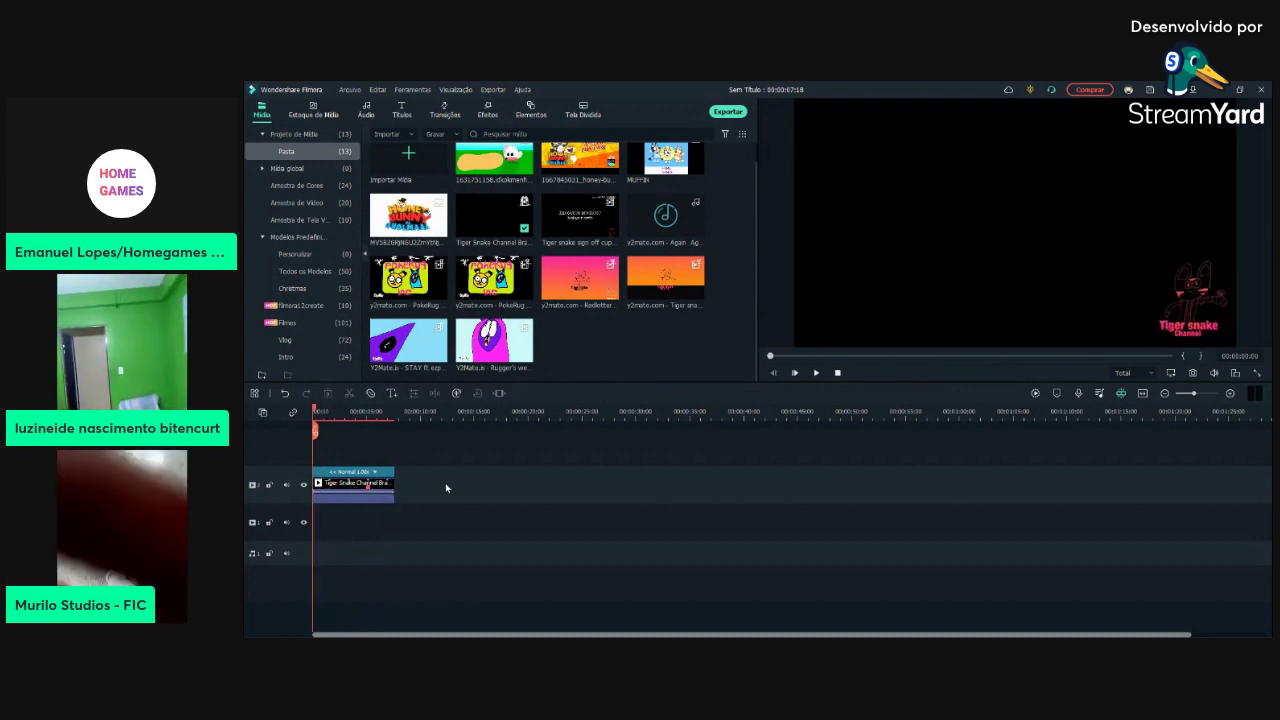
right_click(394, 486)
click(378, 487)
key(Delete)
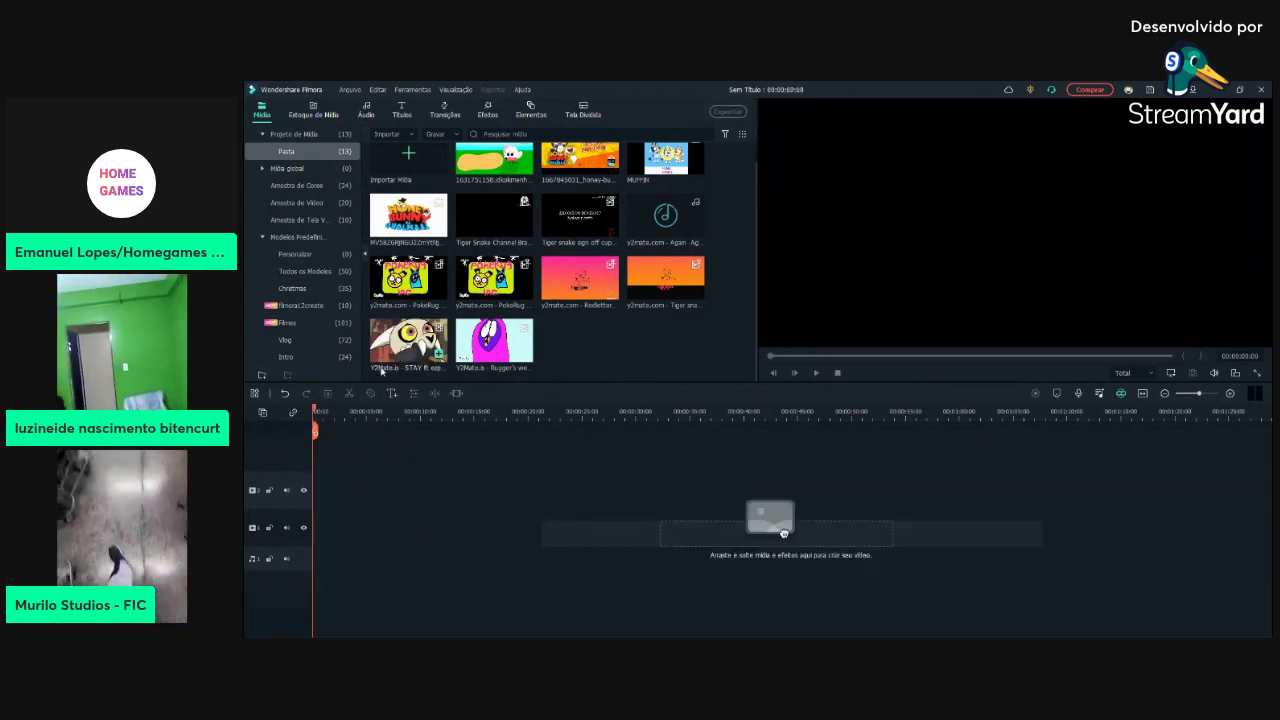
Step: Place the Rugger's video at the start of the first track and cut off about its first three seconds
drag(494, 340, 374, 530)
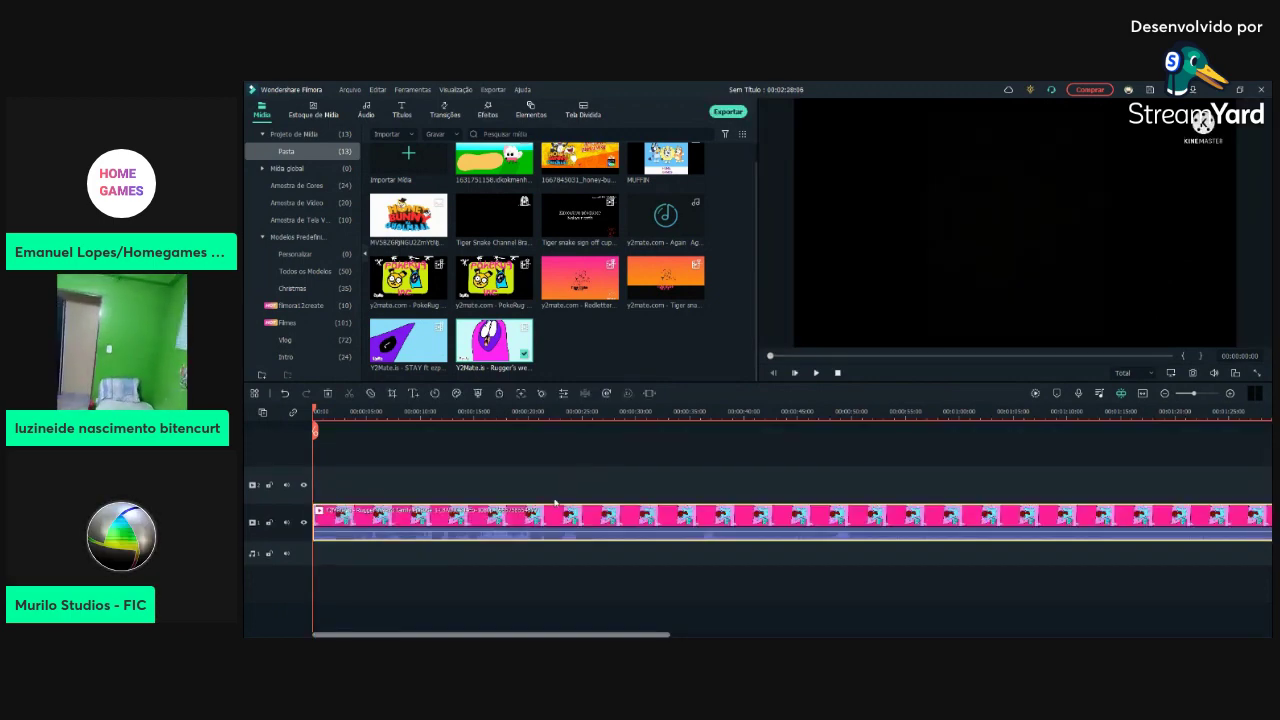
mouse_move(770, 356)
mouse_down()
mouse_move(803, 360)
mouse_move(778, 359)
mouse_up()
click(344, 431)
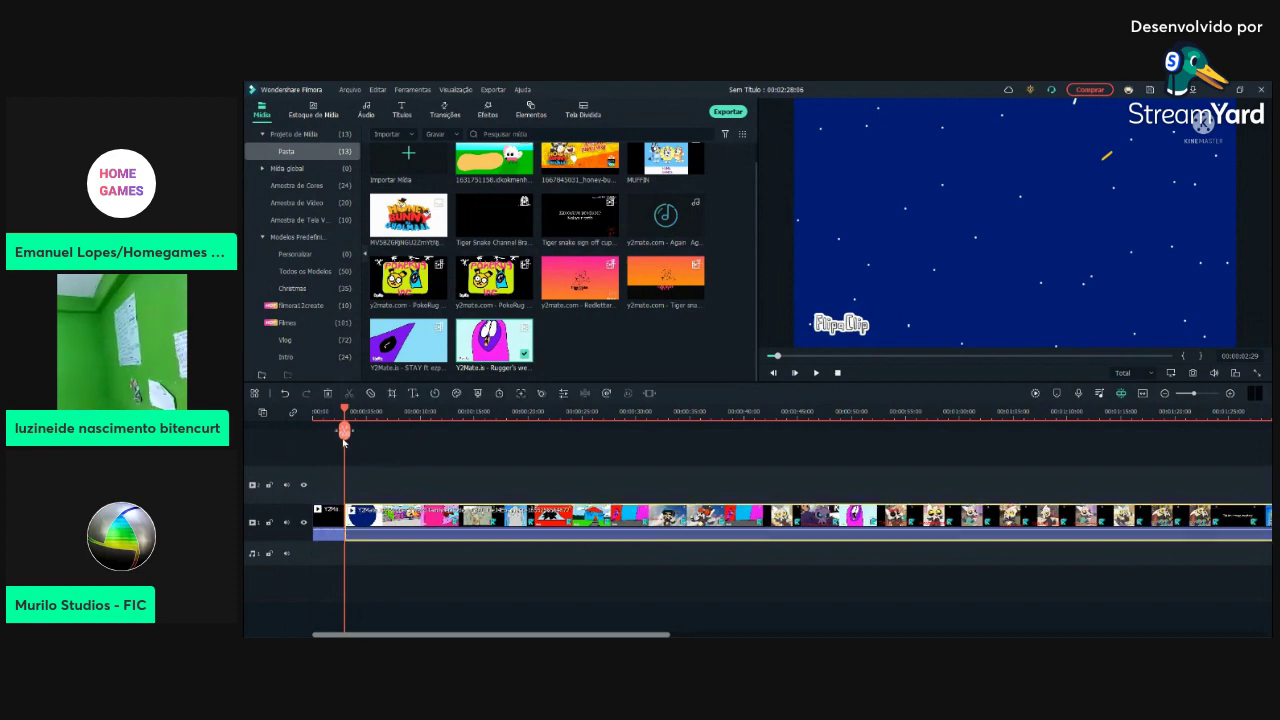
click(335, 521)
click(327, 393)
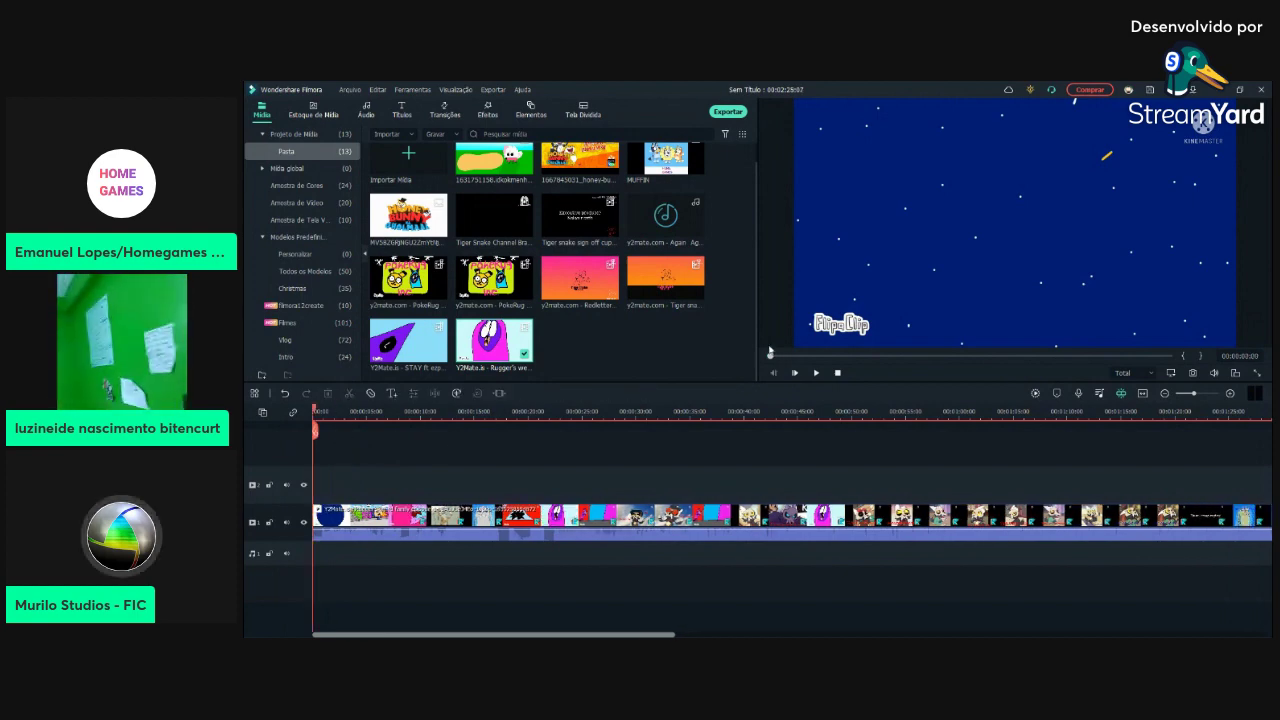
Step: Split the Rugger's video where the Kids of Bakers logo appears, at 00:02:13:14, and delete everything before it
drag(782, 361, 1141, 361)
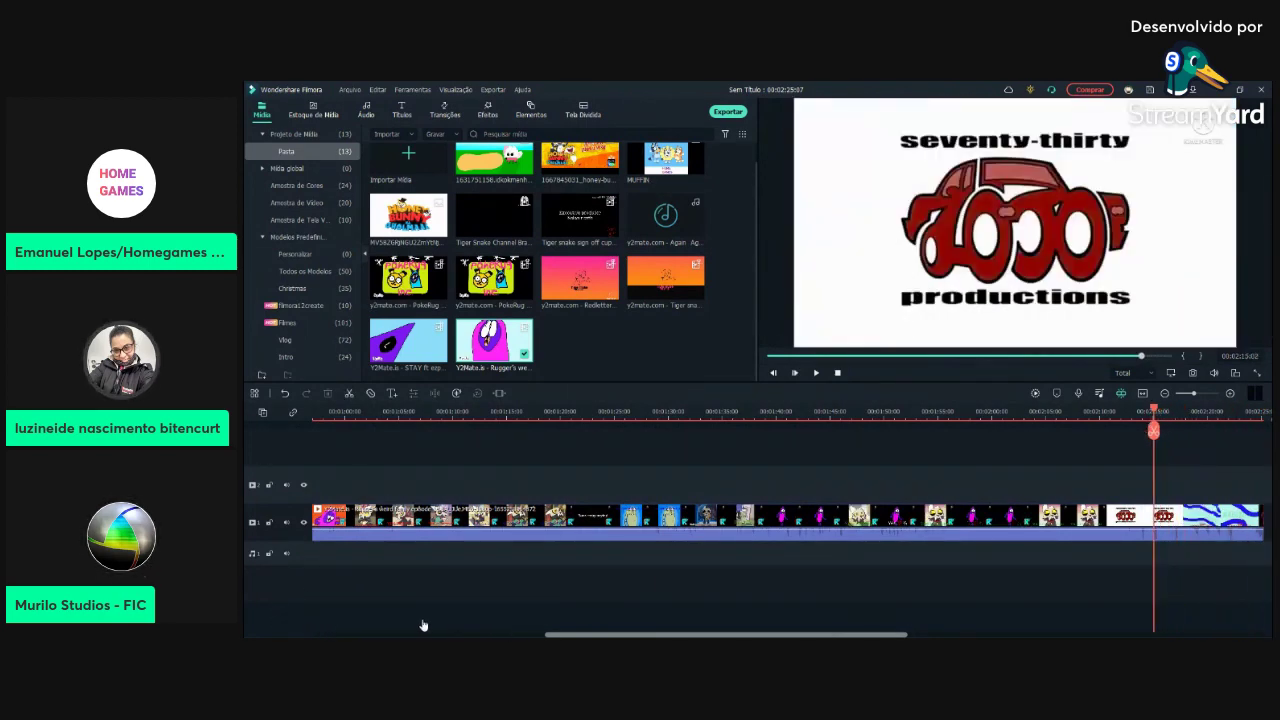
key(ctrl+b)
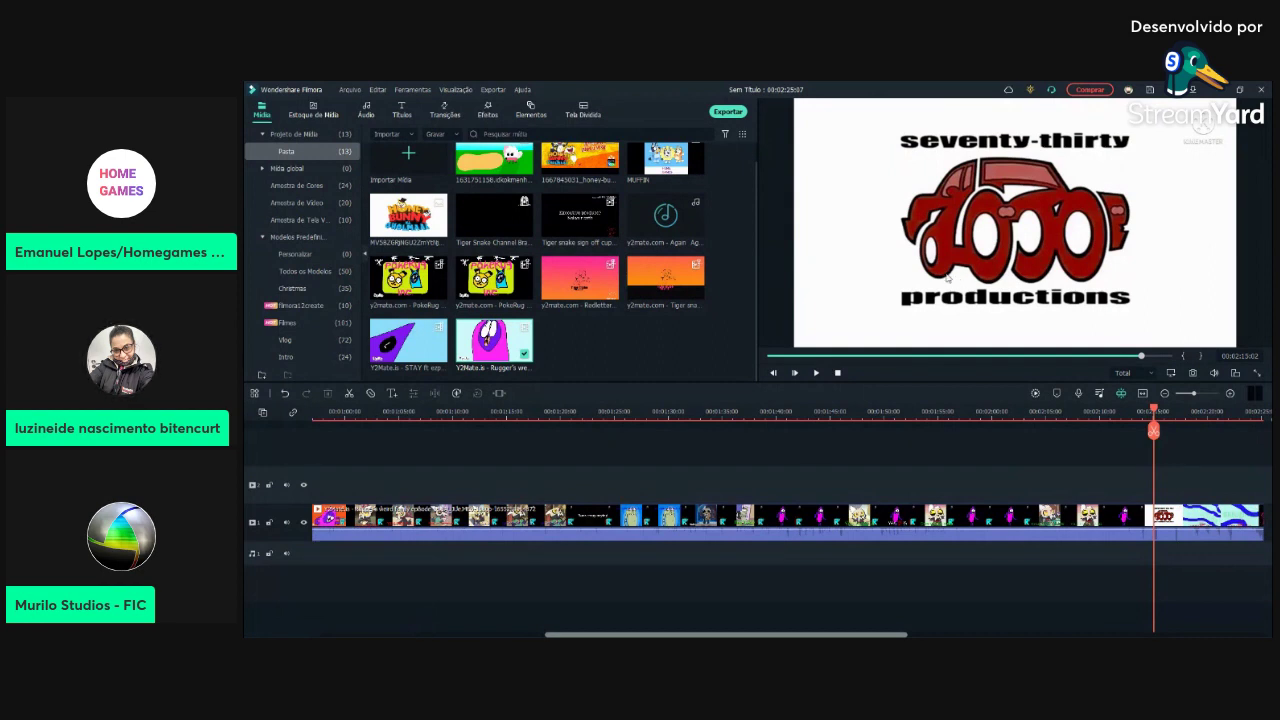
click(812, 373)
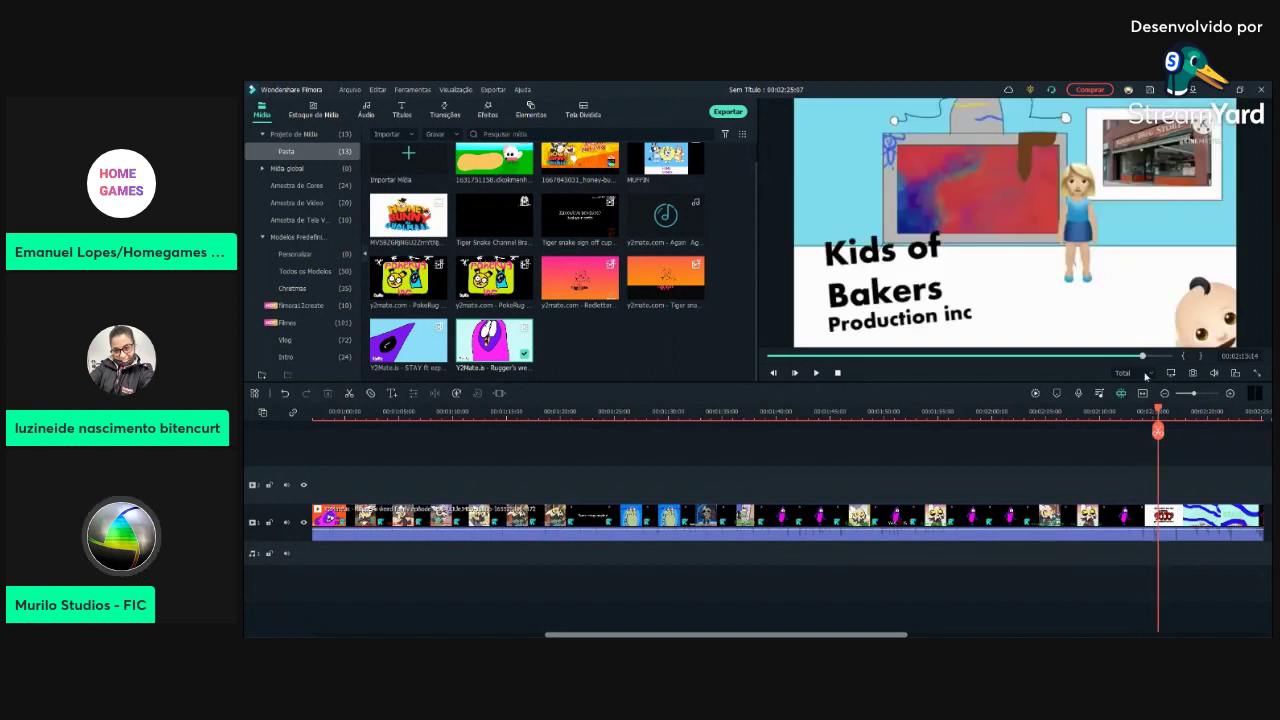
click(986, 508)
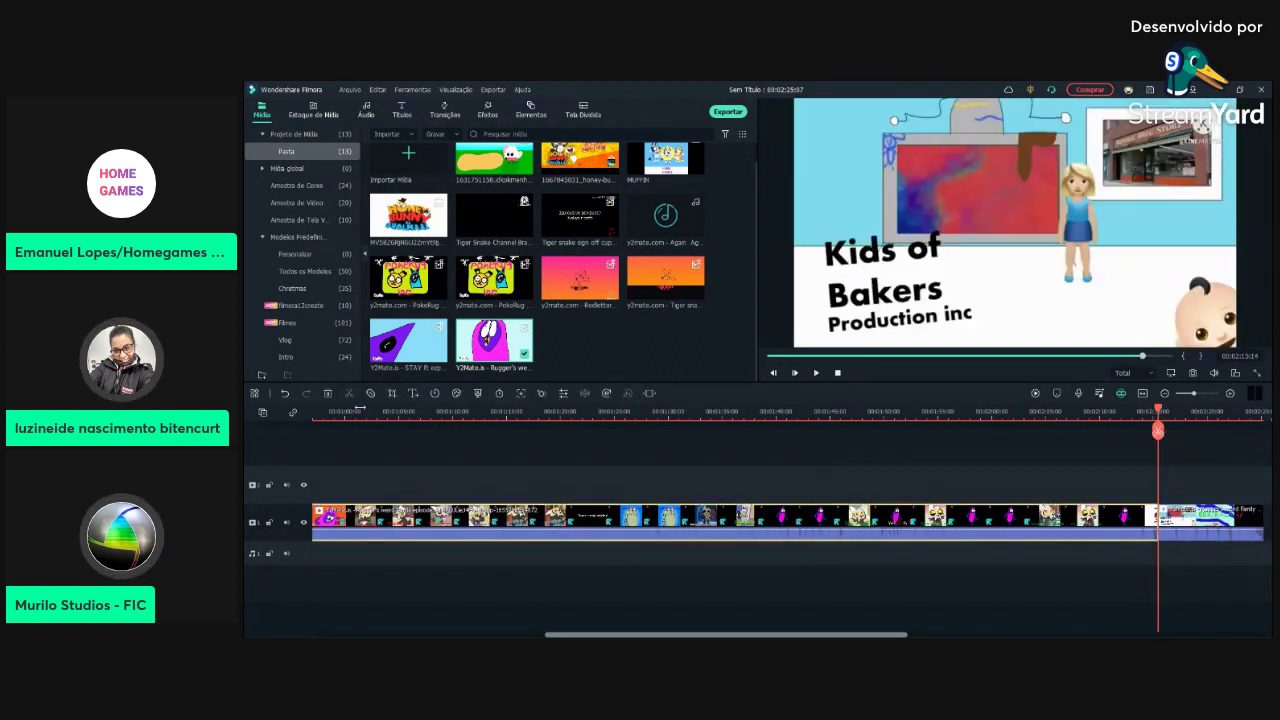
click(327, 394)
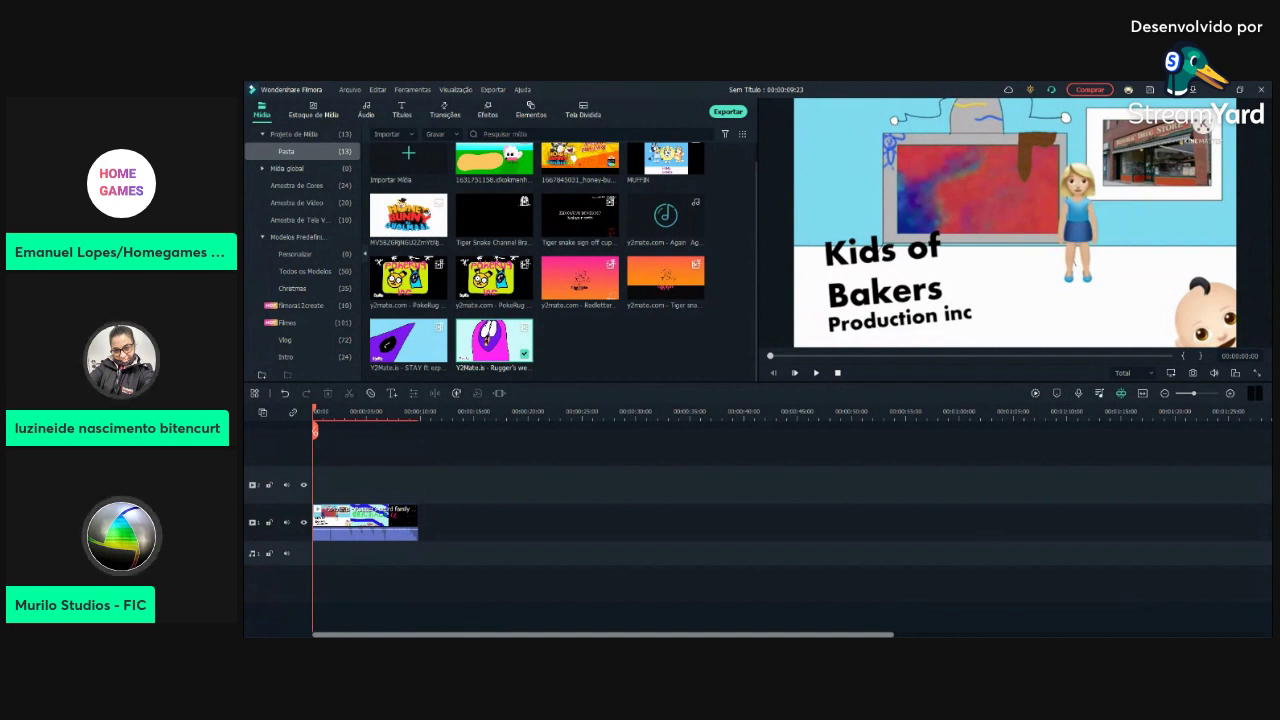
Step: Split the clip at 00:00:06:21, during the Tiger Snake copyright logo, and delete the remainder
key(space)
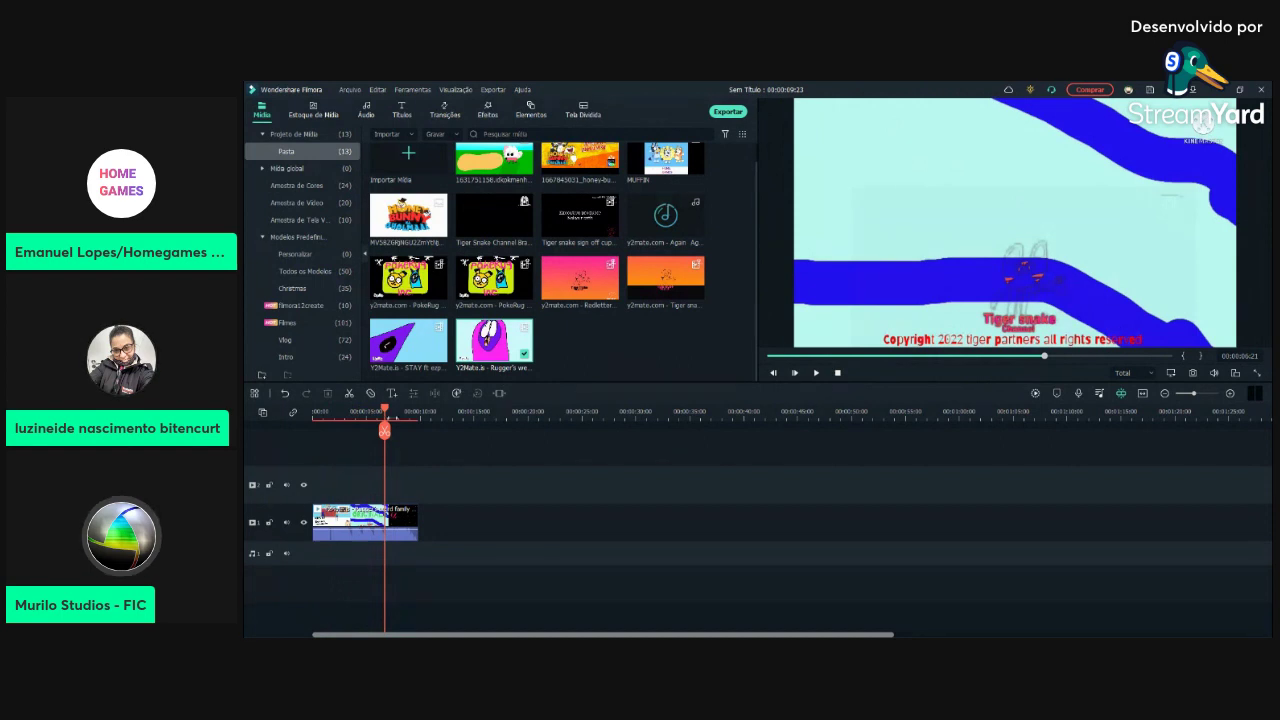
click(384, 430)
click(402, 520)
click(327, 393)
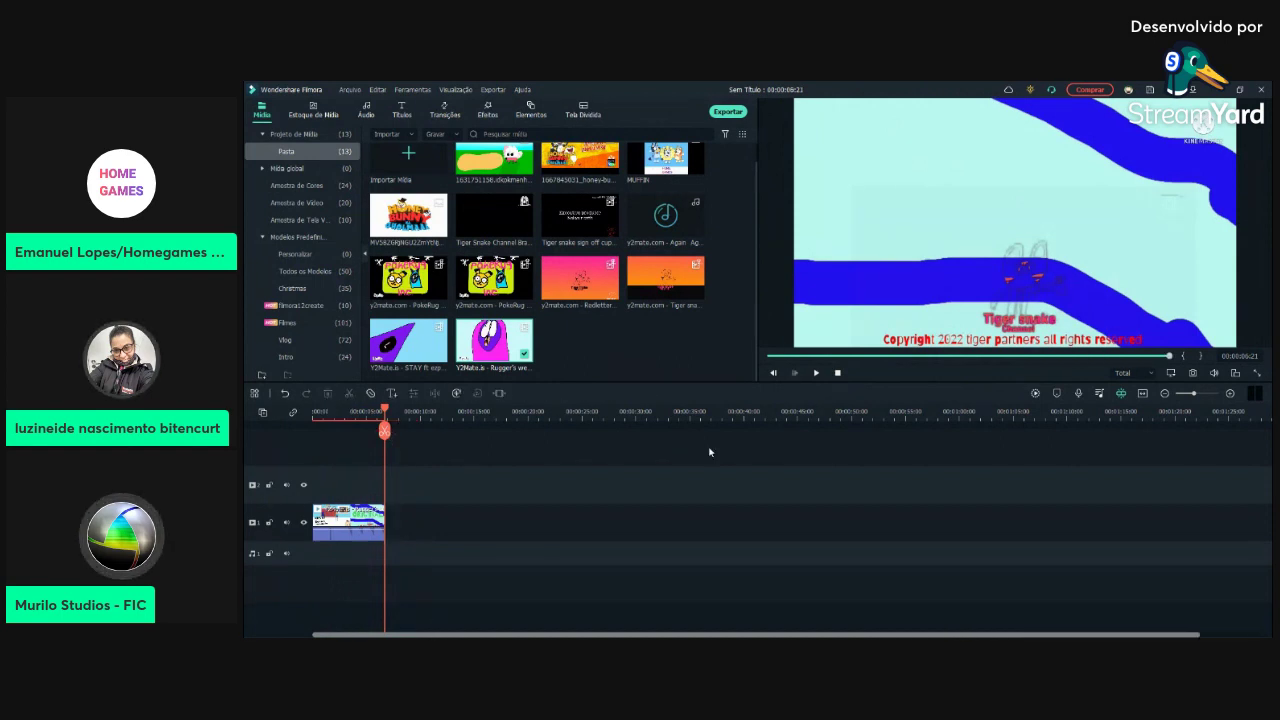
Step: Replay the trimmed logo sequence and check its frames through to the end
click(816, 376)
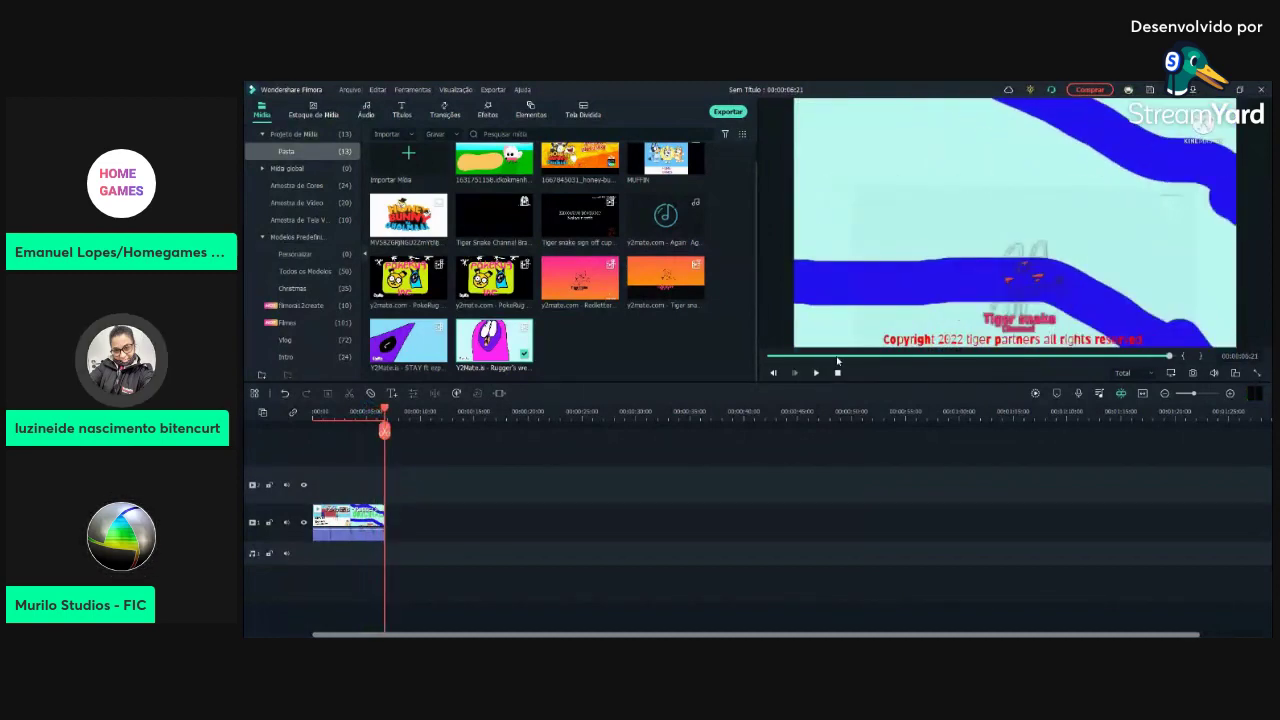
click(793, 371)
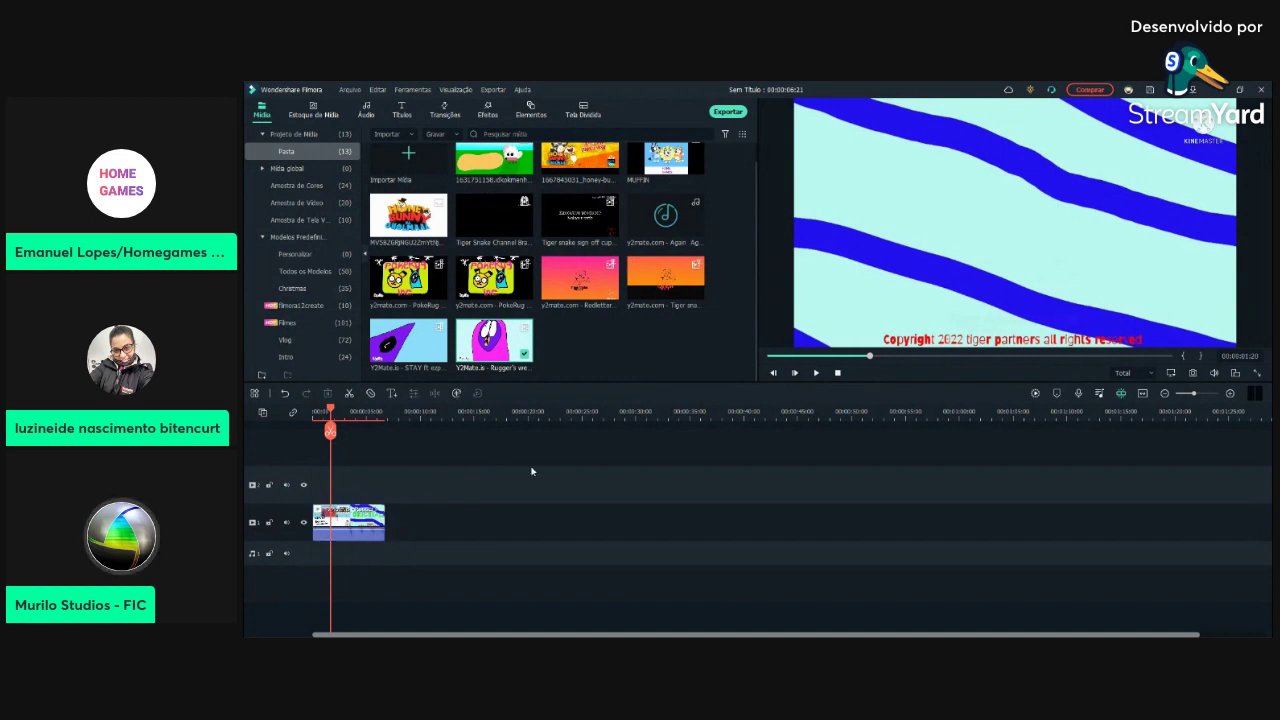
click(338, 522)
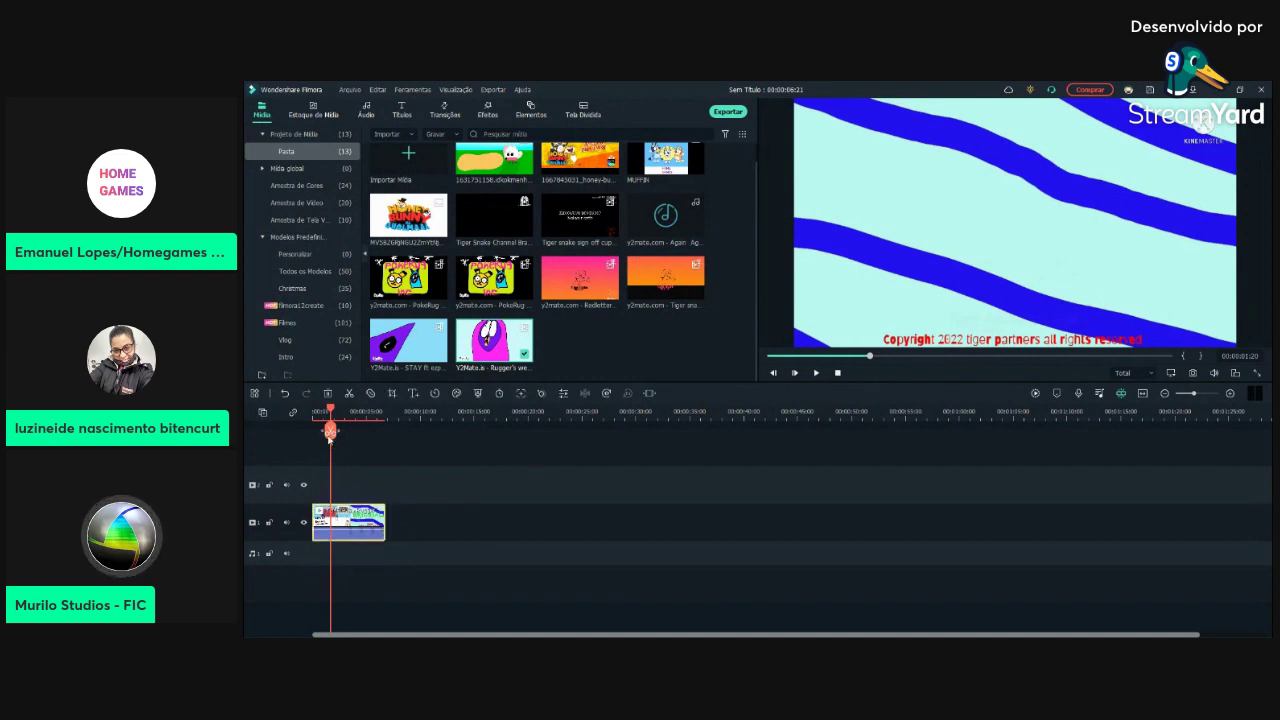
click(330, 436)
drag(841, 355, 1168, 355)
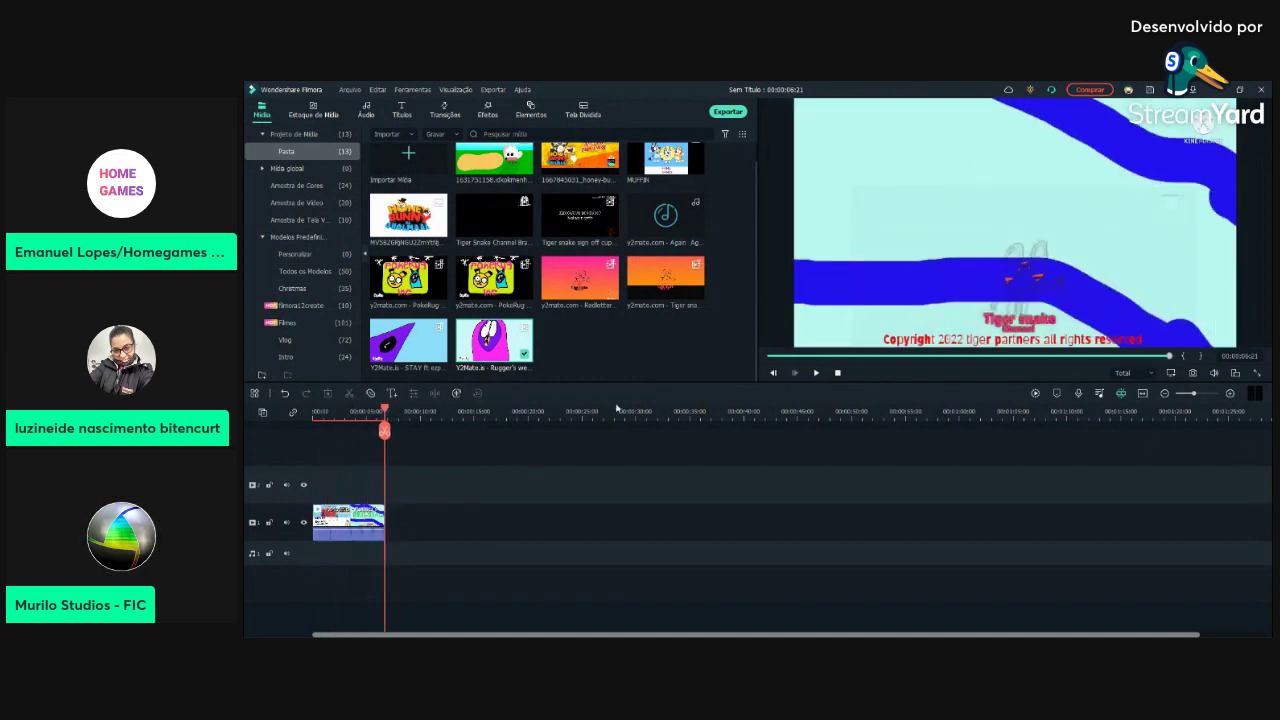
Step: Add the Jackhole Industries video directly after the trimmed logo clip on the first track
scroll(416, 174, up, 1)
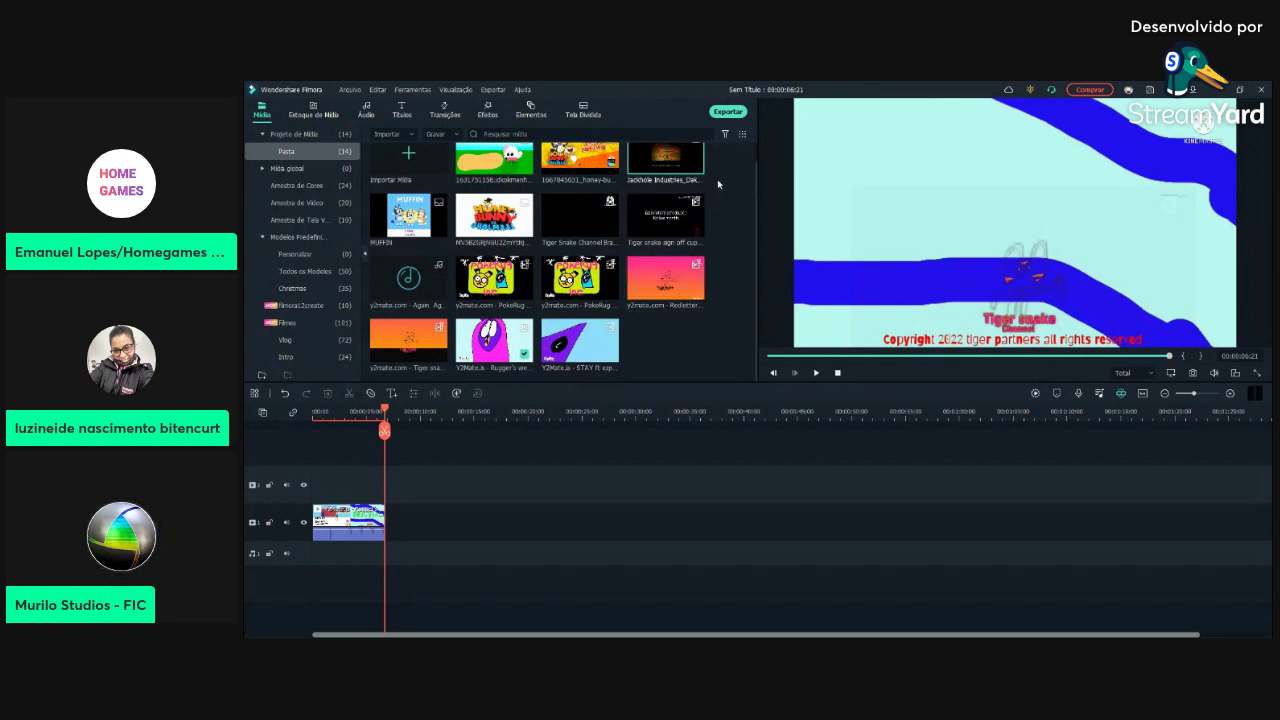
drag(665, 160, 440, 520)
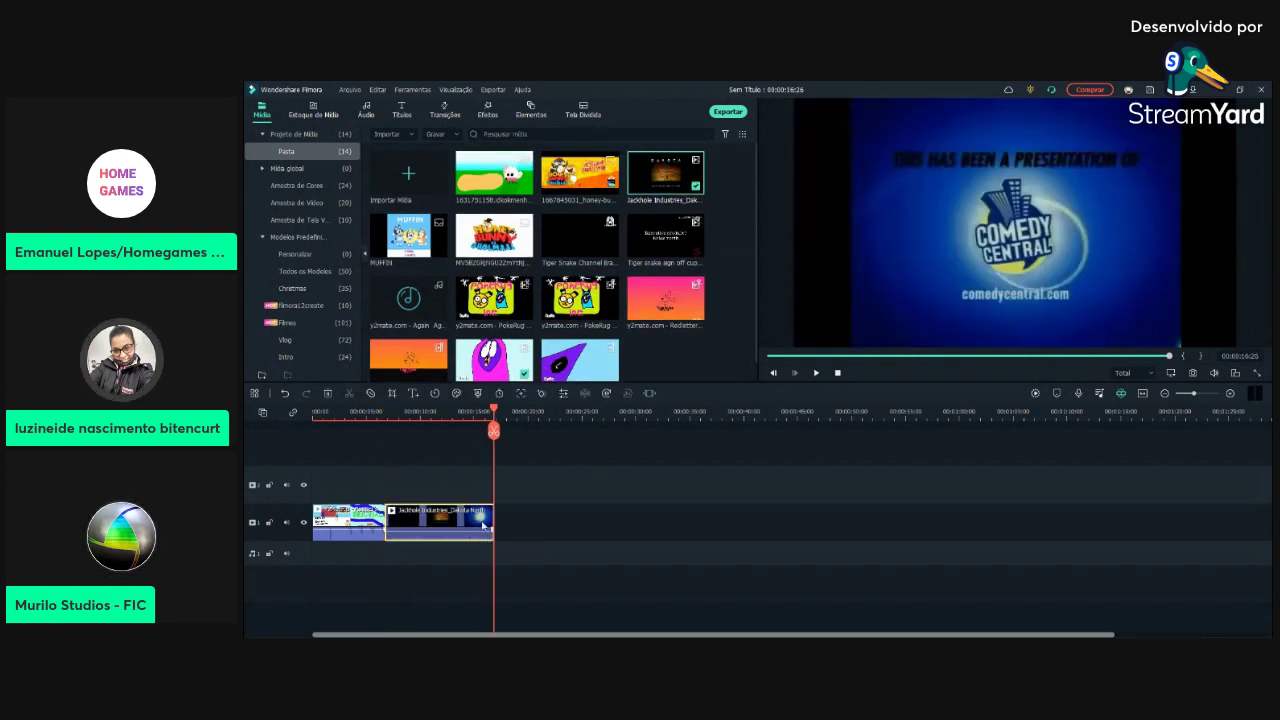
Step: Split the Jackhole Industries clip at 00:00:12:04, where the Comedy Central logo begins, delete the part before it and play the result
drag(1089, 357, 1040, 365)
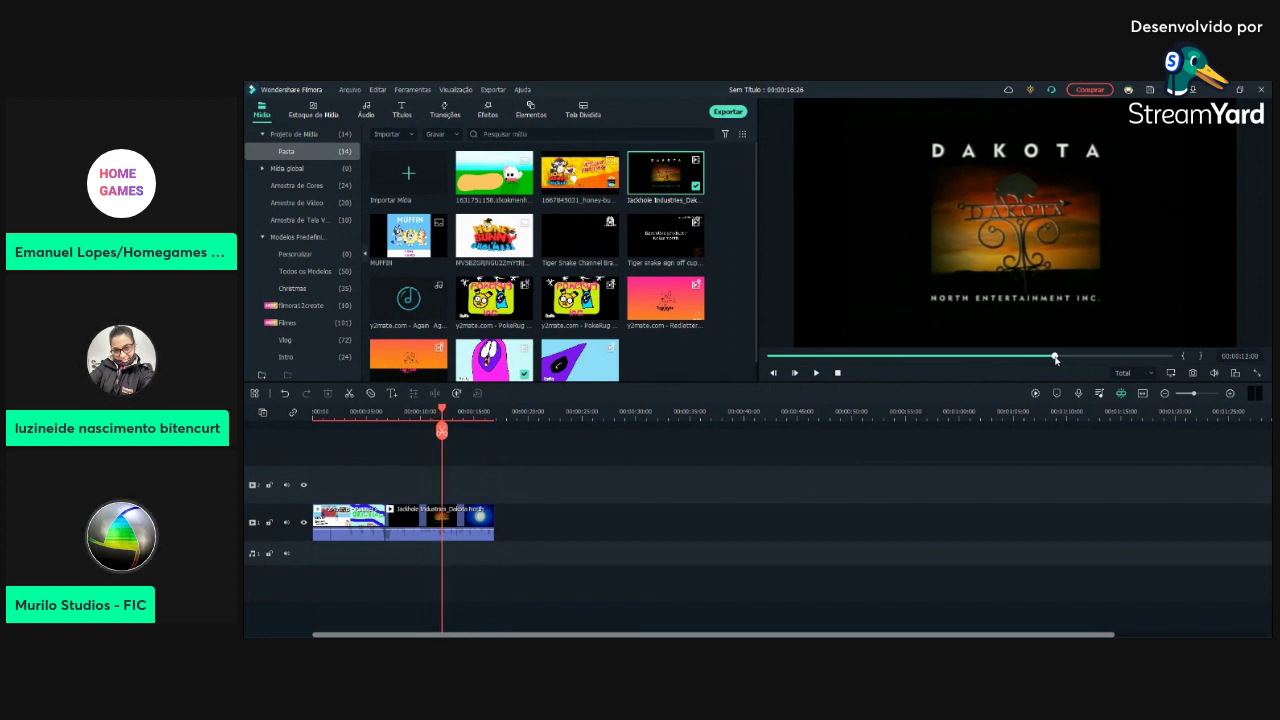
drag(1055, 358, 1058, 358)
click(443, 430)
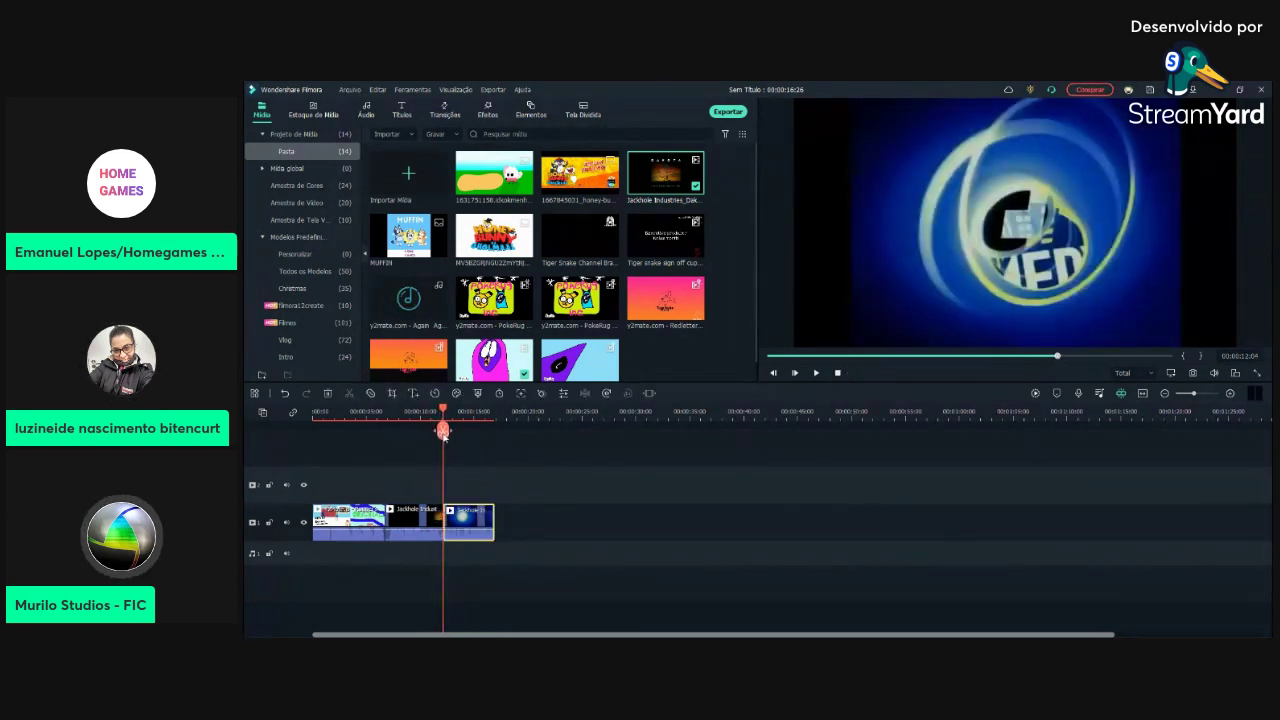
key(Delete)
key(space)
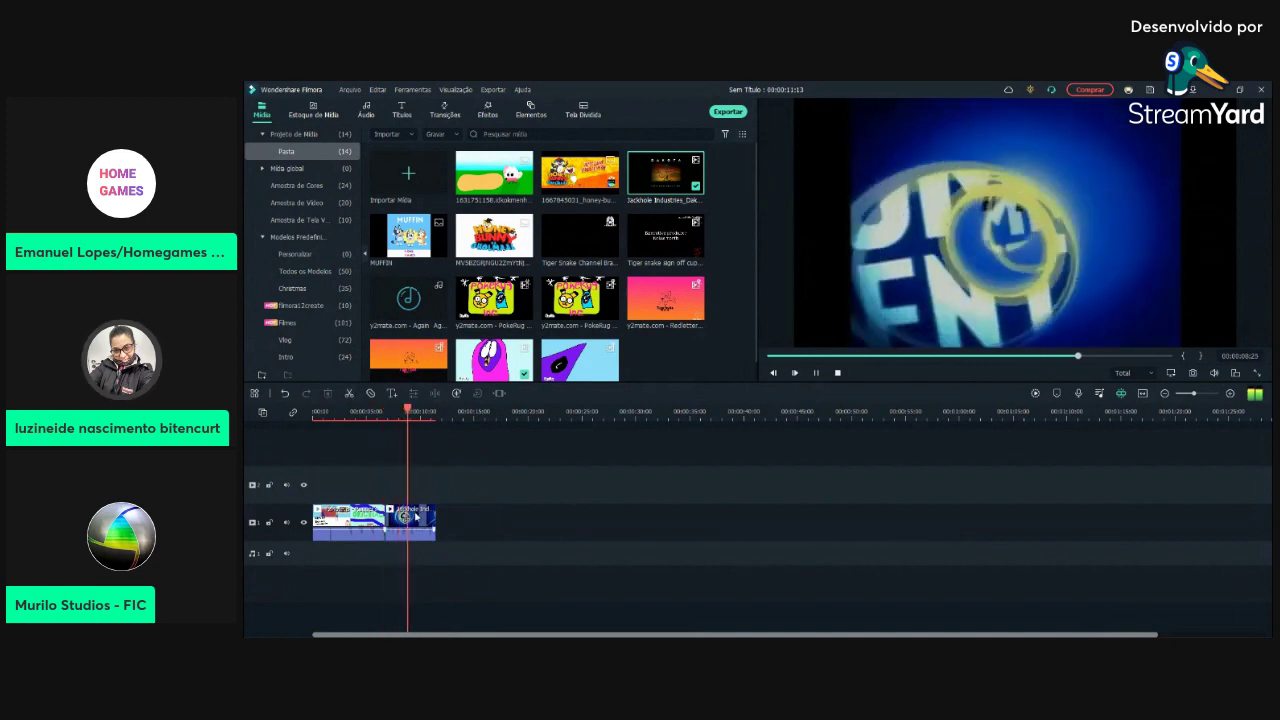
Step: Detach the Comedy Central clip's audio, delete its video, and place the audio under the end of the logo clip
click(409, 527)
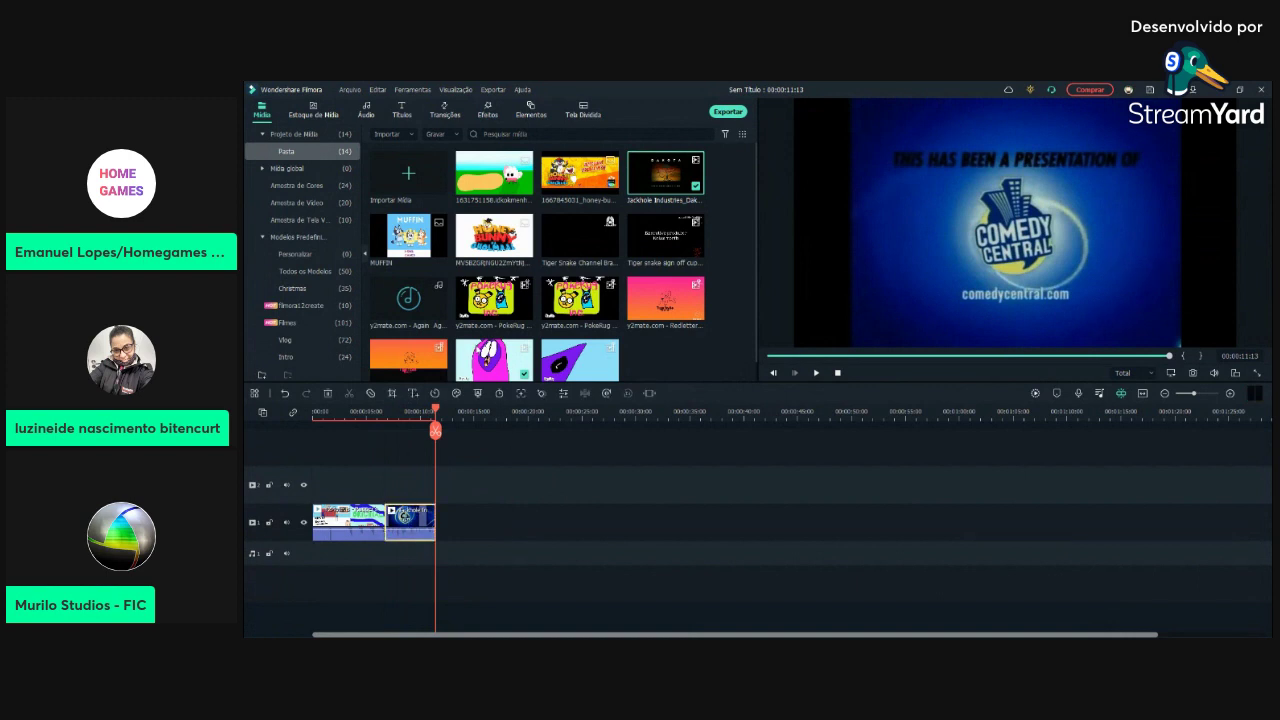
key(ctrl+alt+d)
key(Delete)
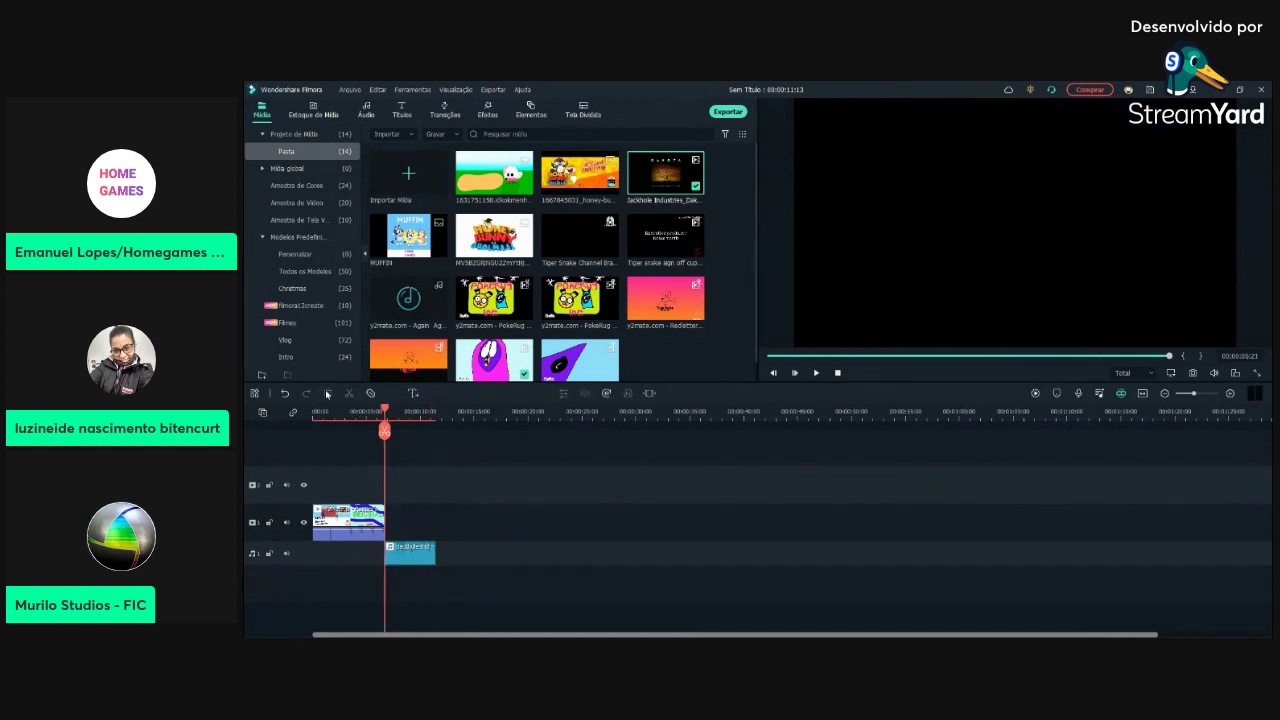
drag(410, 548, 360, 548)
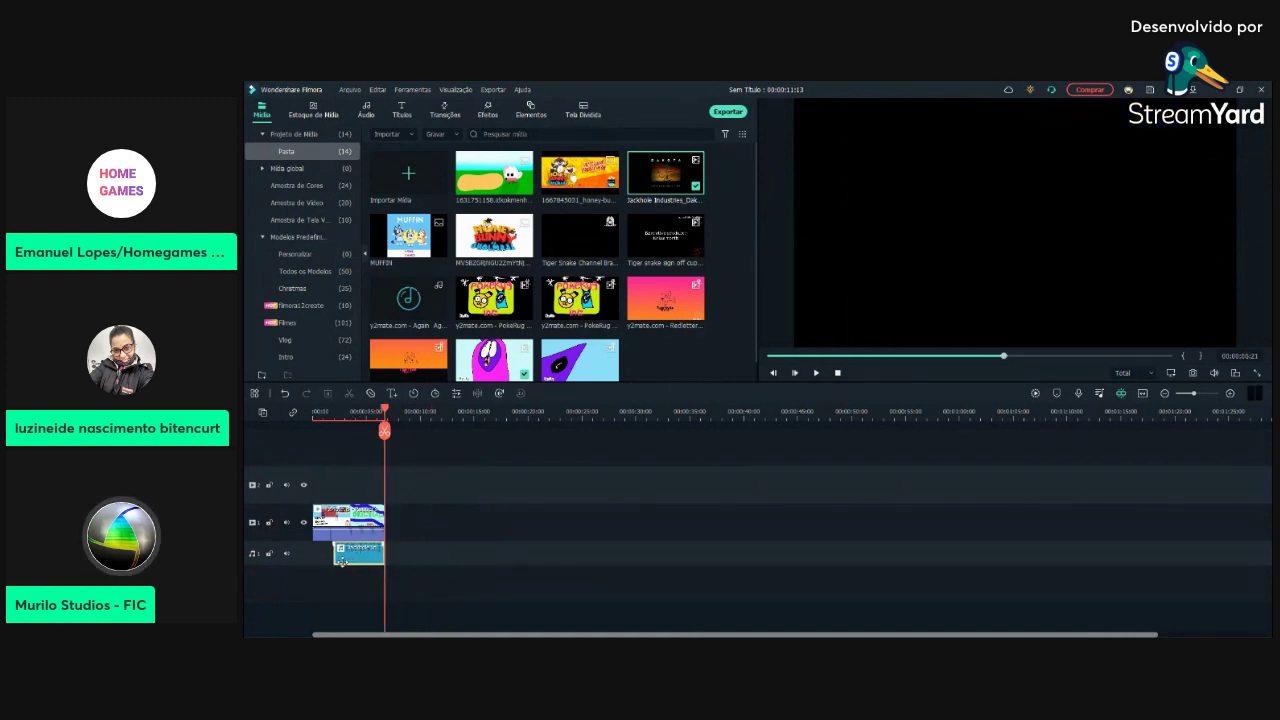
Step: Split the logo clip at 00:00:01:20, where the Tiger Snake copyright logo begins
drag(1168, 356, 871, 358)
click(355, 520)
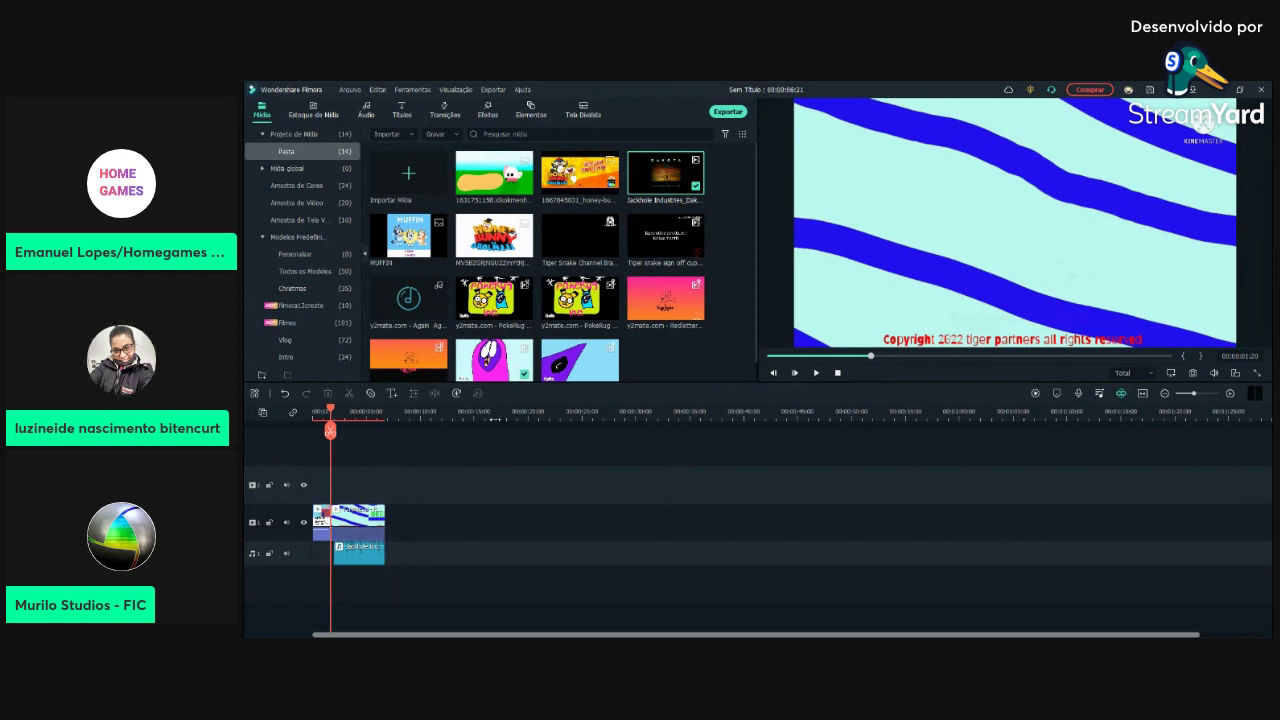
click(837, 372)
Step: Align the Comedy Central audio with the start of the copyright logo and trim the logo's end to match it, at 00:00:06:12
click(369, 565)
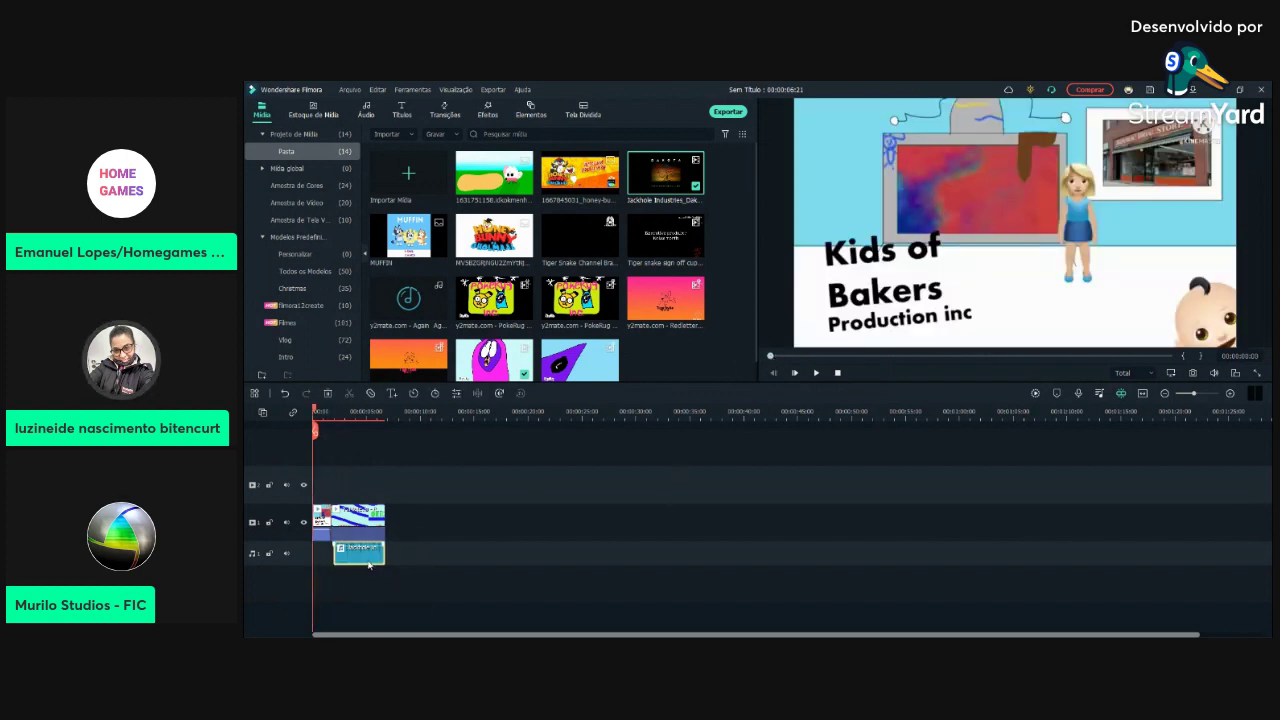
drag(369, 565, 364, 566)
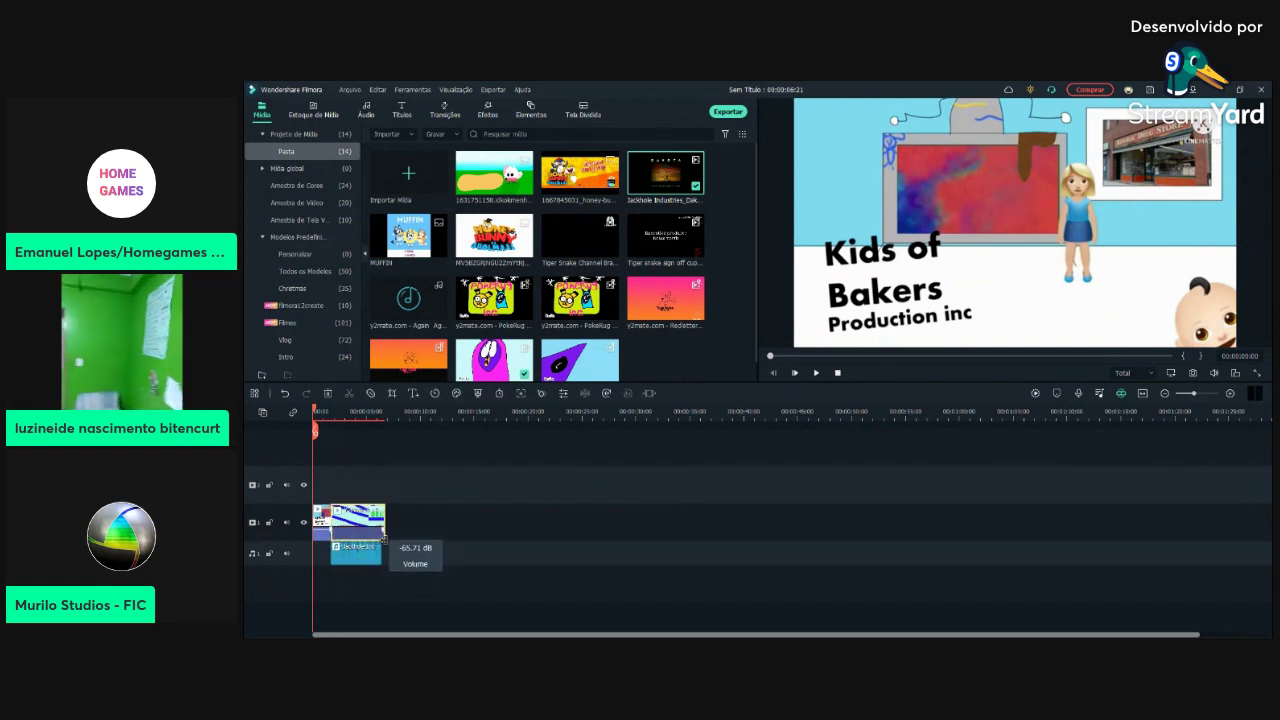
drag(384, 523, 381, 523)
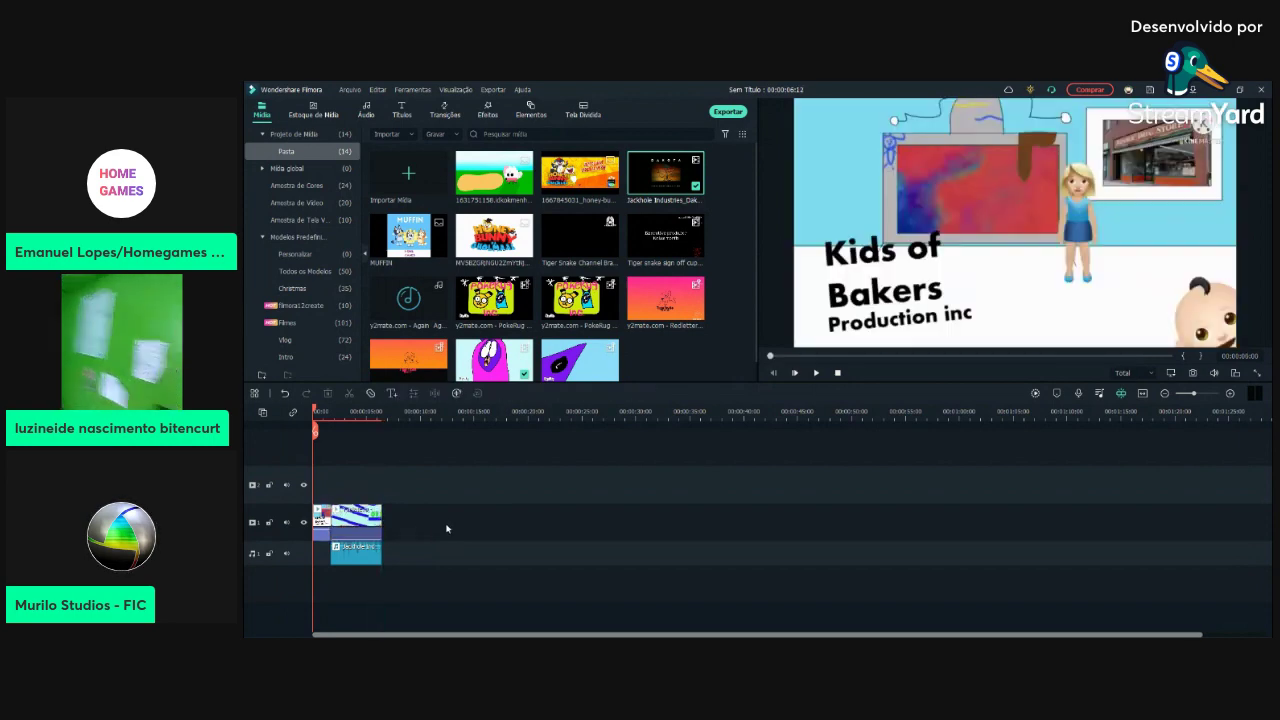
Step: Play the logo sequence with its replaced audio and scrub through it from start to end
click(818, 373)
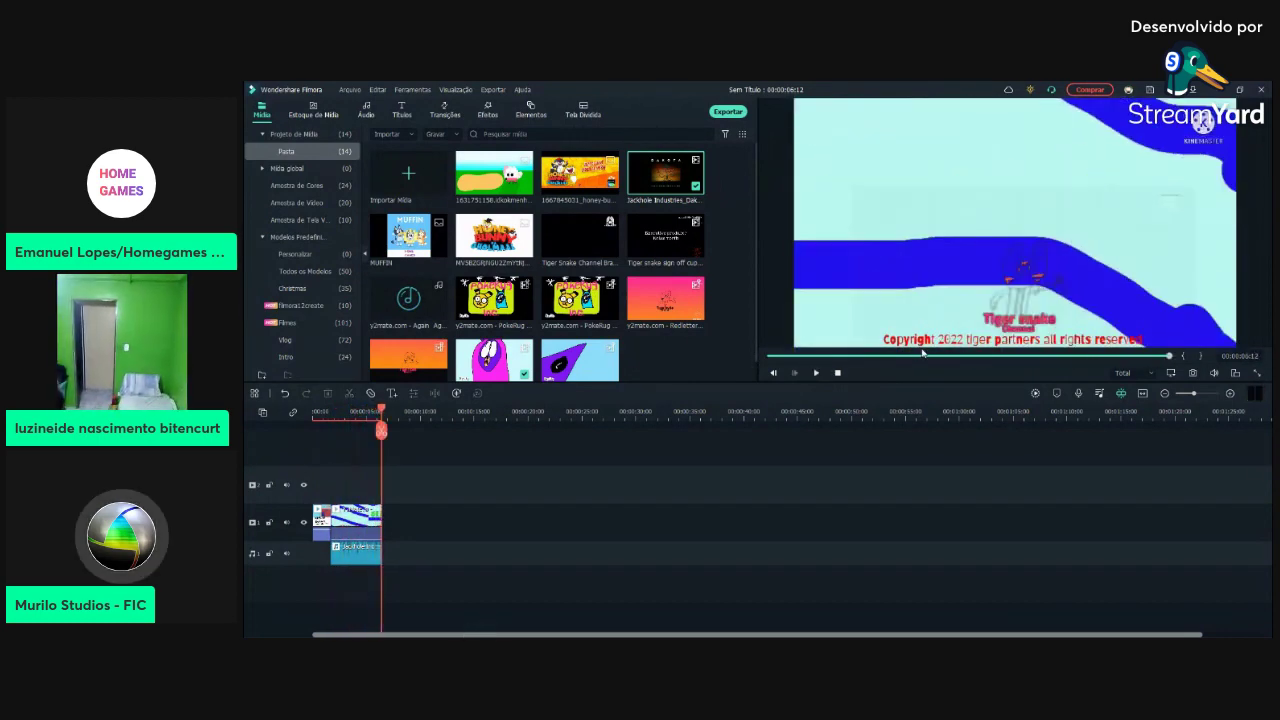
drag(922, 358, 768, 358)
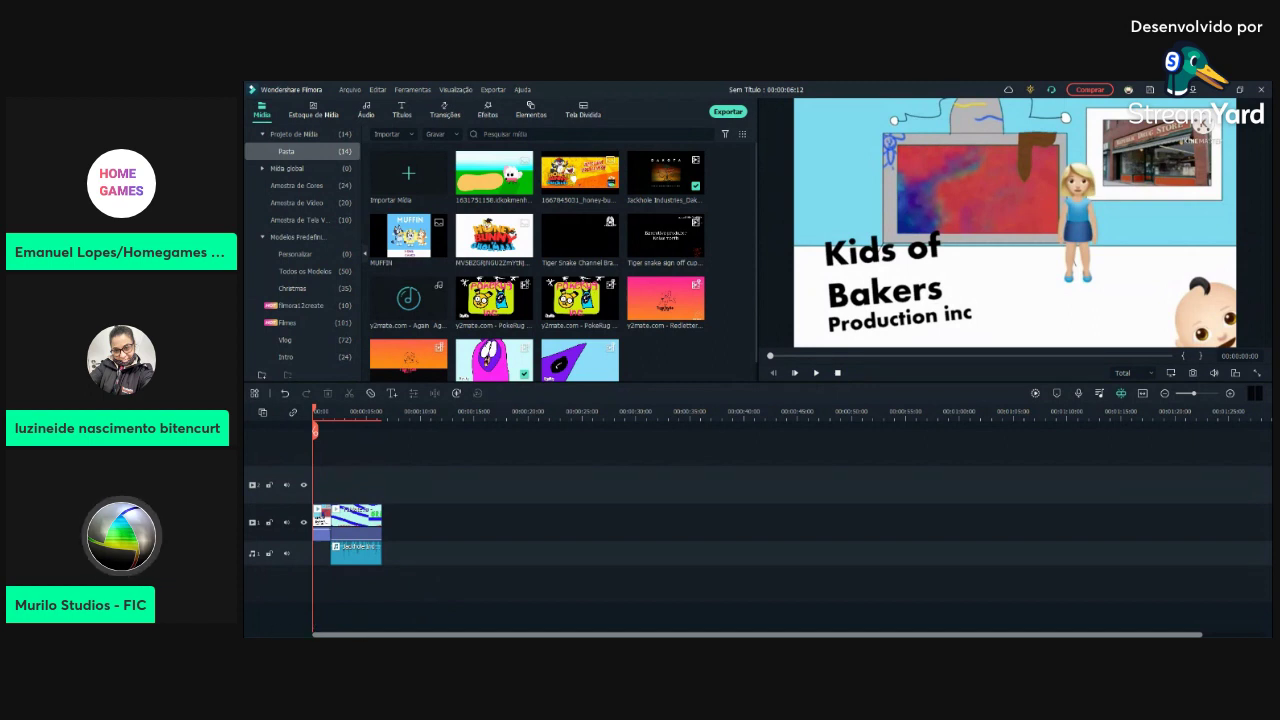
drag(782, 355, 1168, 355)
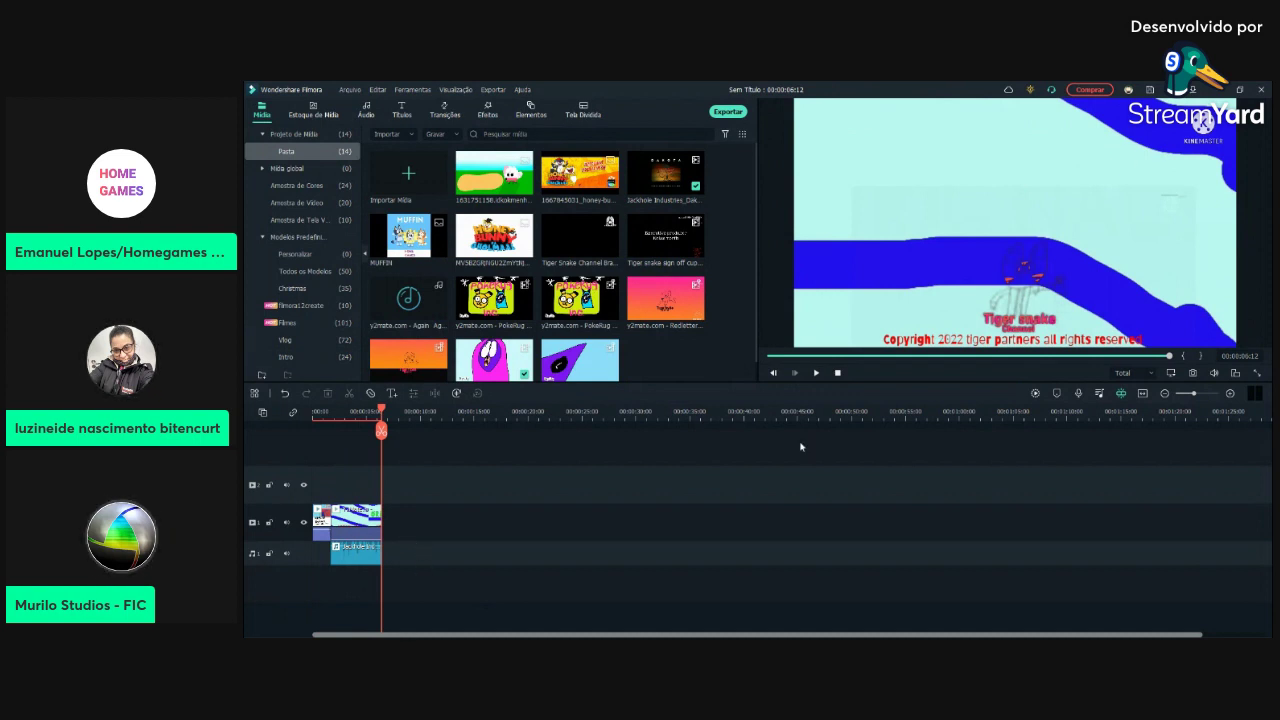
click(773, 372)
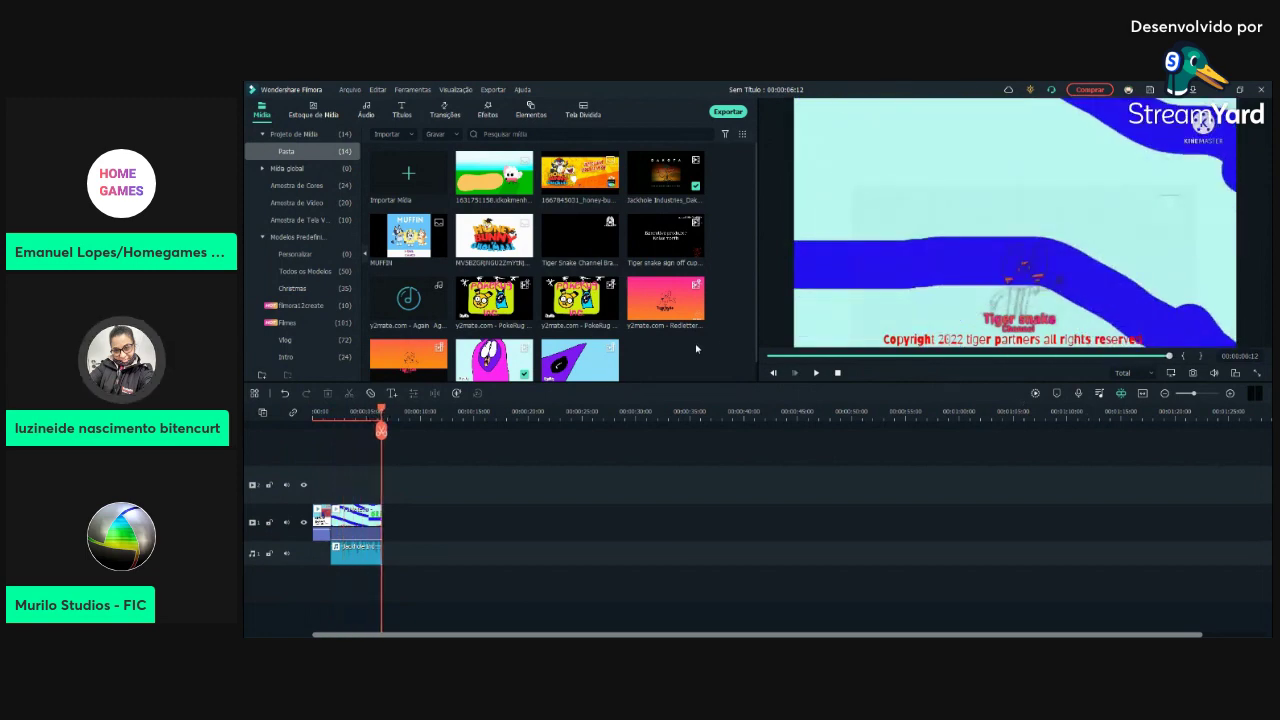
click(296, 185)
click(290, 150)
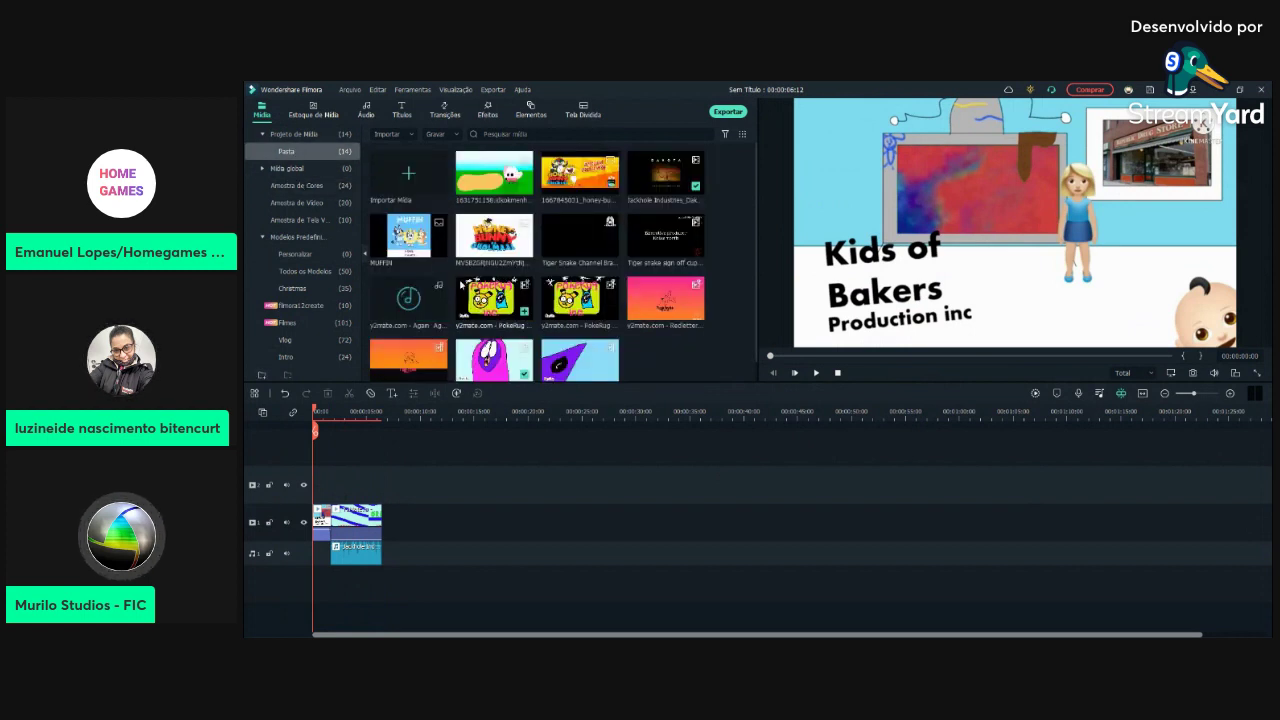
Step: Insert the second PokeRug video at the start of the first video track and play the sequence
drag(563, 312, 318, 522)
click(567, 459)
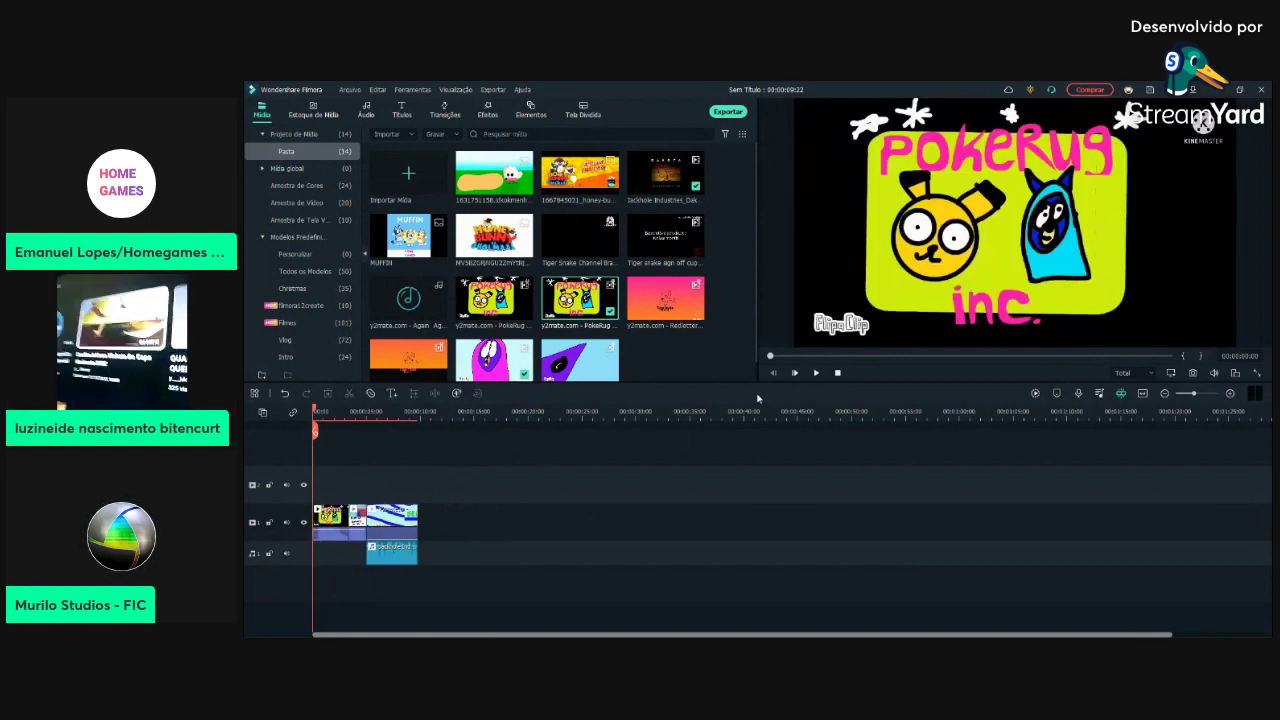
click(821, 375)
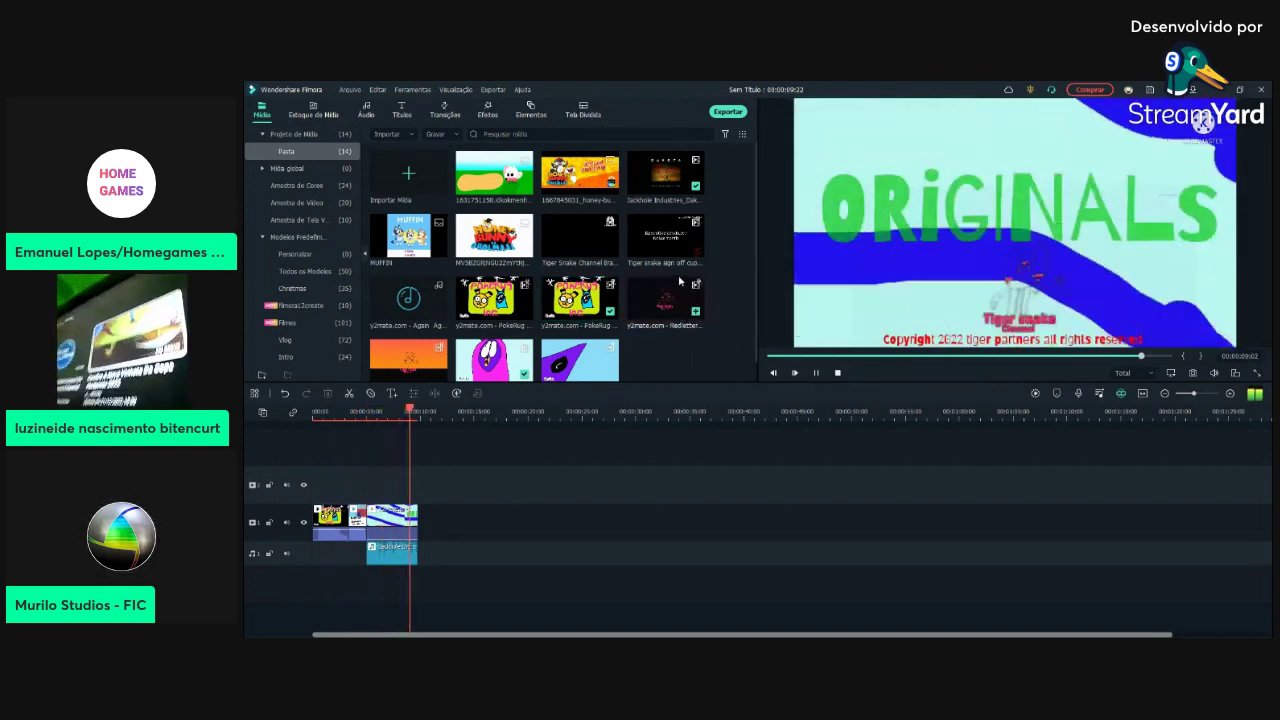
Step: Delete the Comedy Central audio and the Tiger Snake copyright logo clip from the end of the sequence
click(392, 553)
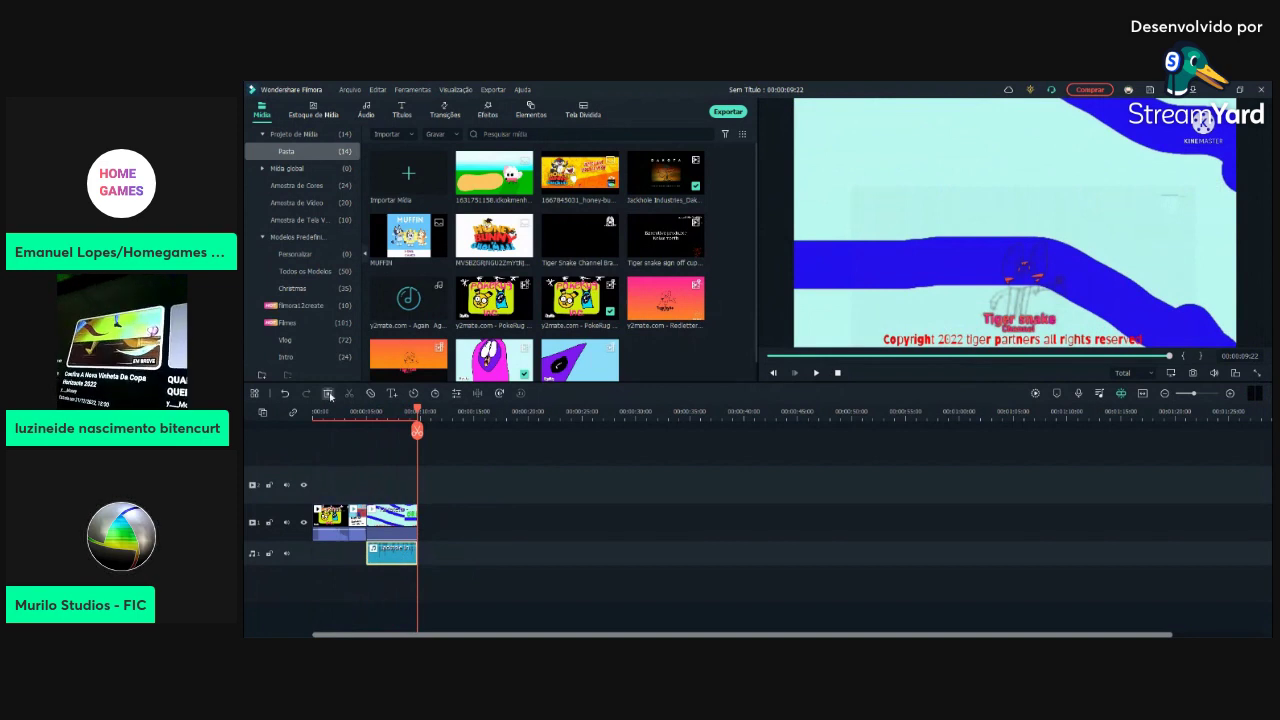
key(Delete)
click(382, 521)
click(328, 394)
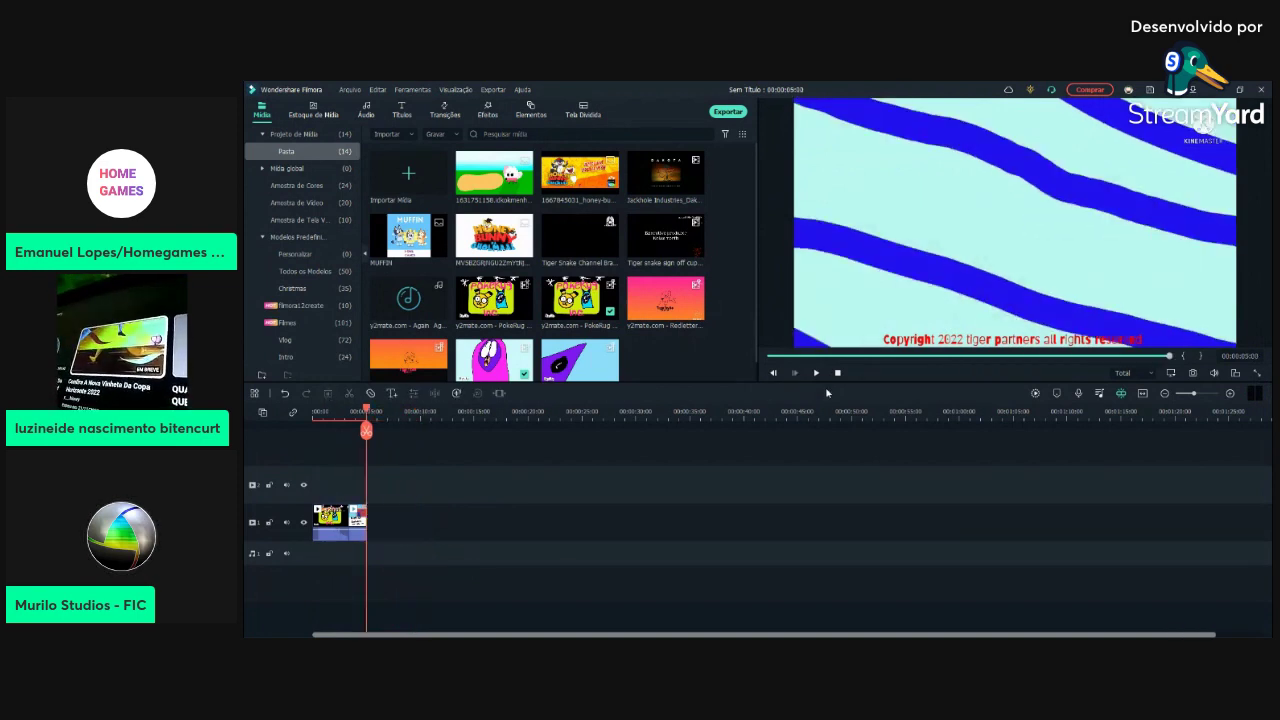
Step: Add the orange-background Tiger Snake video directly after the Kids of Bakers logo and play the sequence
scroll(670, 370, down, 1)
drag(440, 360, 408, 530)
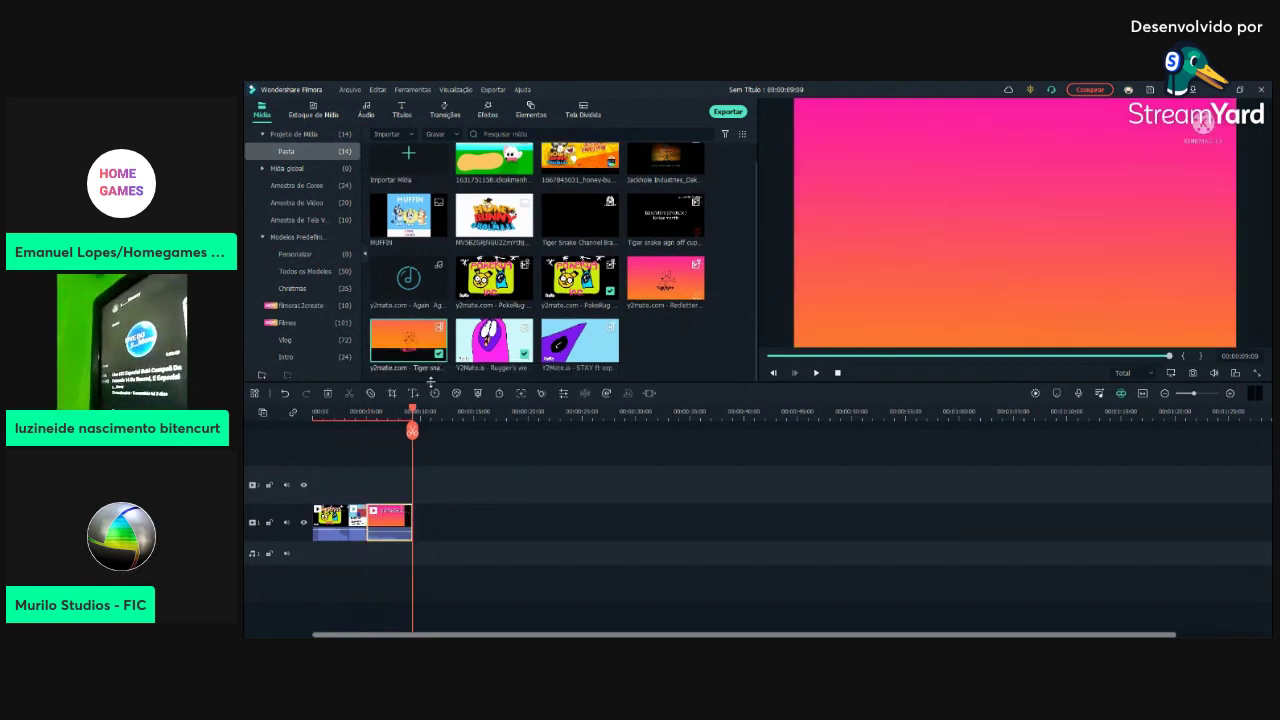
click(398, 476)
key(space)
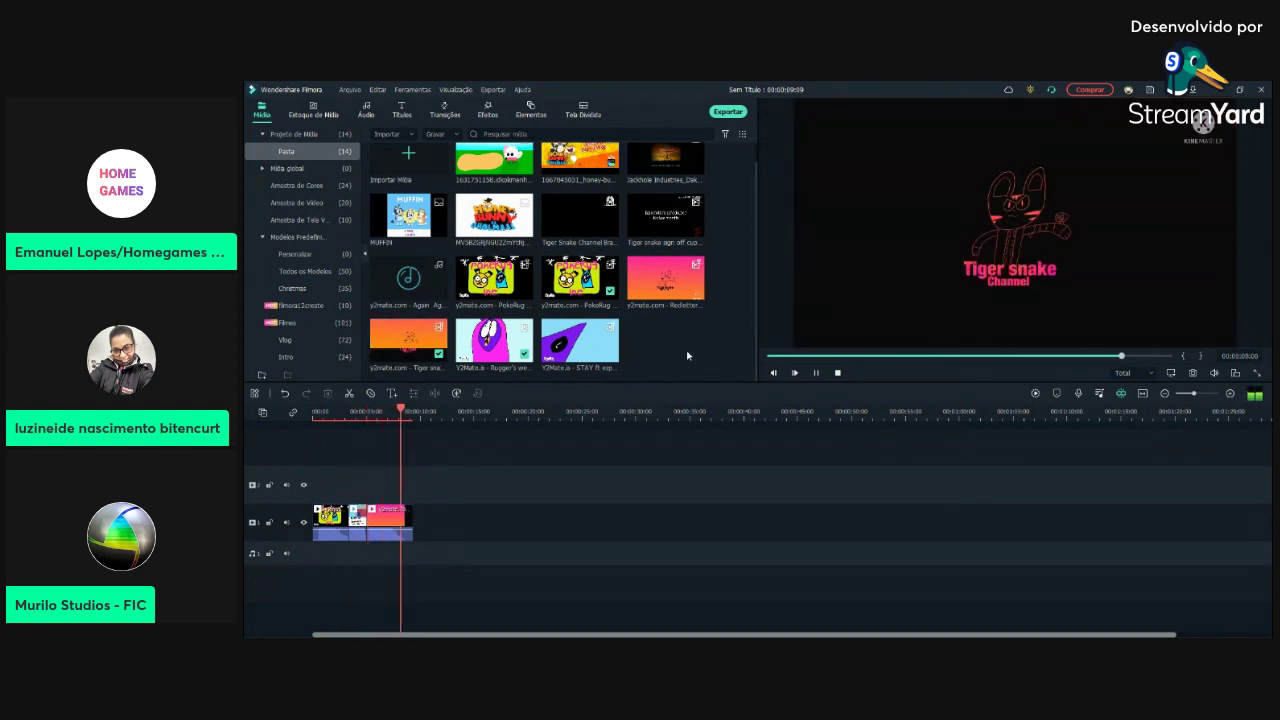
click(837, 373)
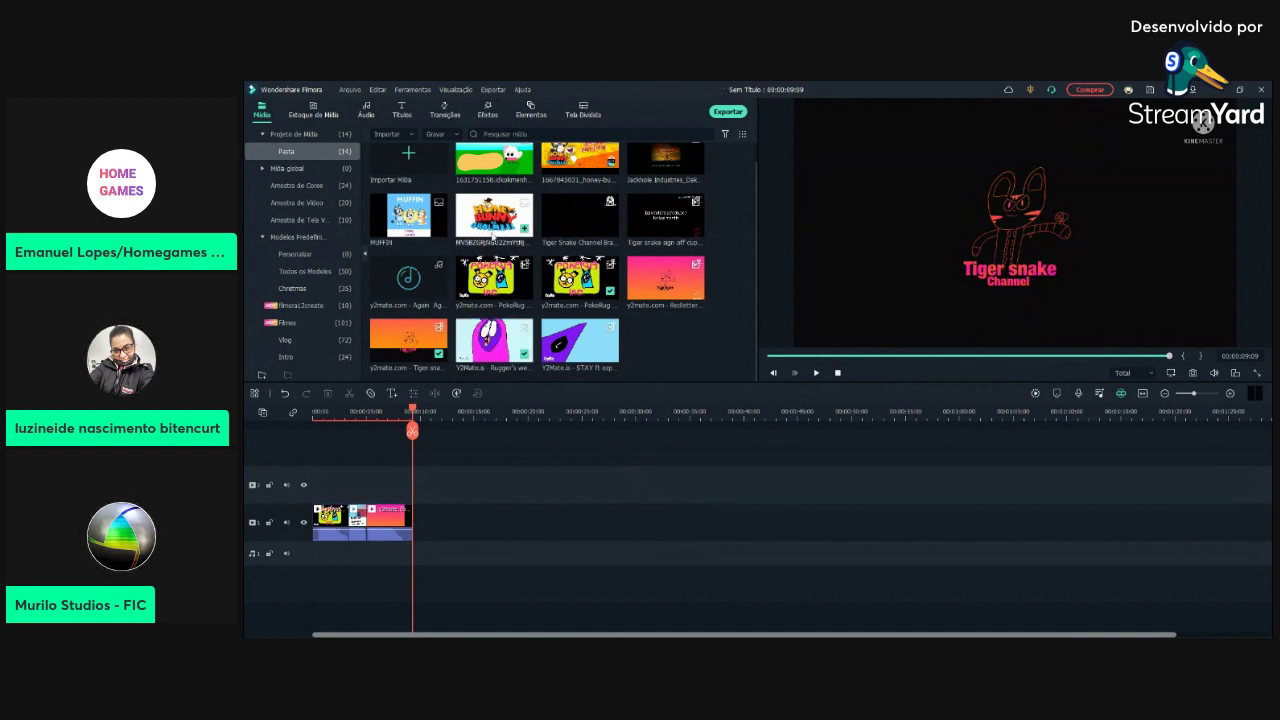
Step: Add the Nelvana video with the Fox thumbnail directly after the Tiger Snake clip on the first video track
scroll(525, 230, up, 1)
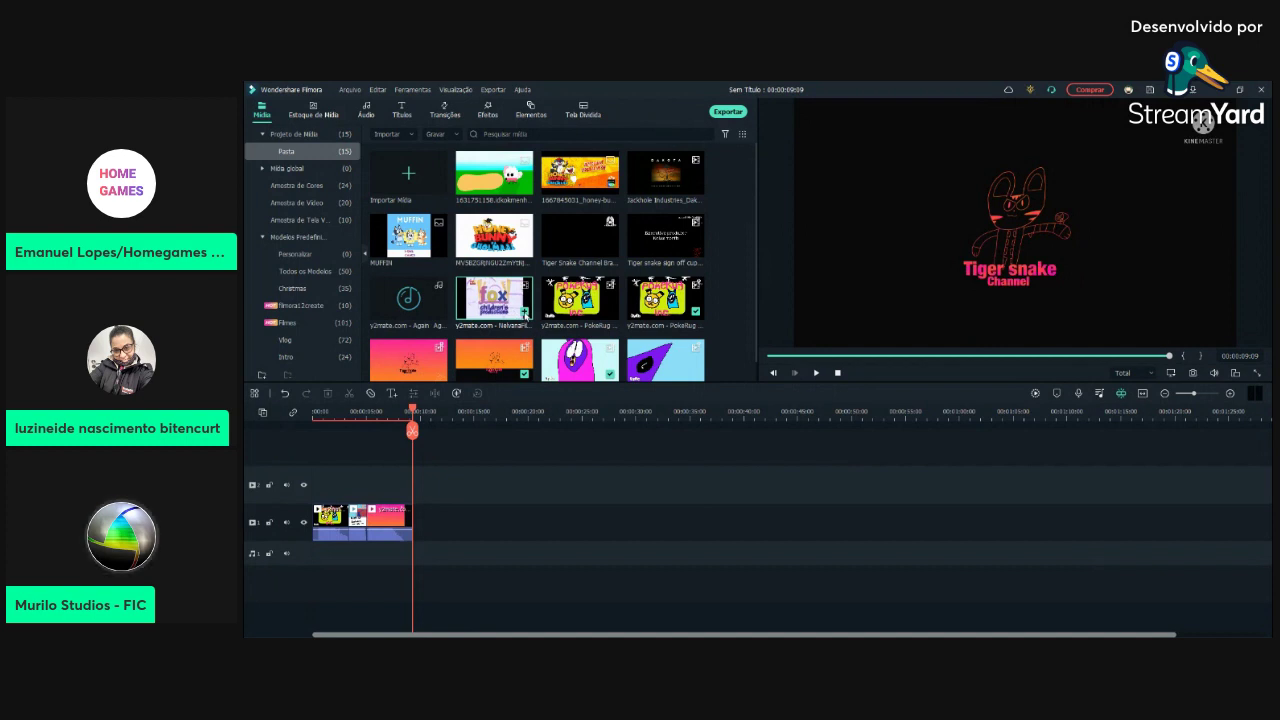
click(525, 314)
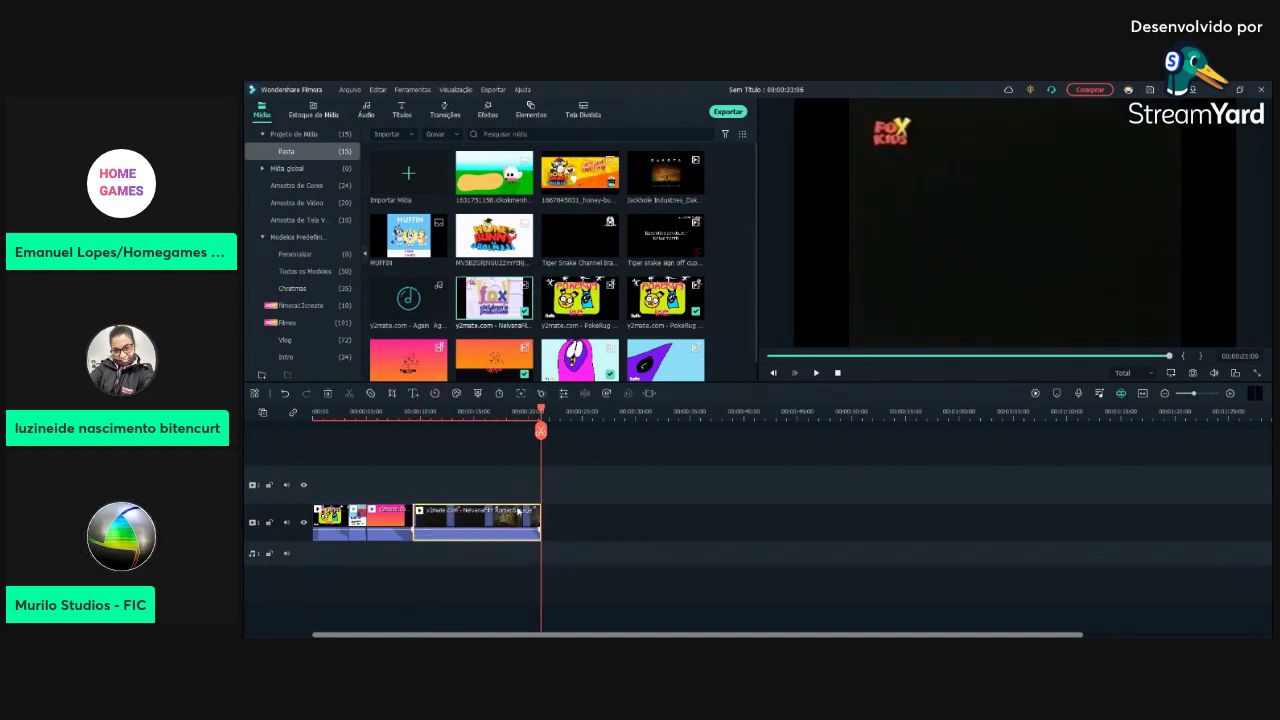